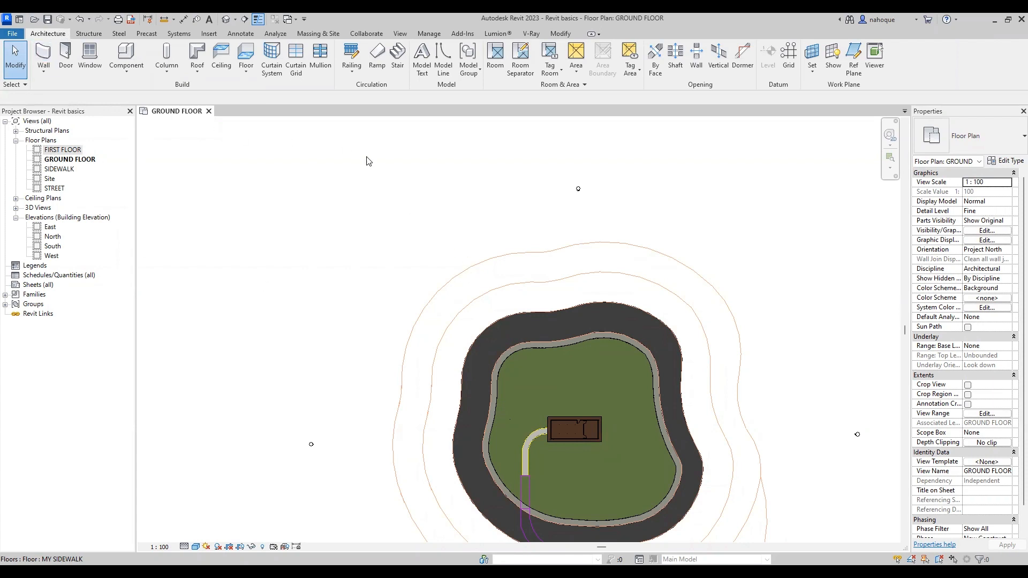
{"action": "scroll", "coordinate": [468, 307], "scroll_direction": "down", "scroll_amount": 5}
{"action": "scroll", "coordinate": [600, 504], "scroll_direction": "up", "scroll_amount": 3}
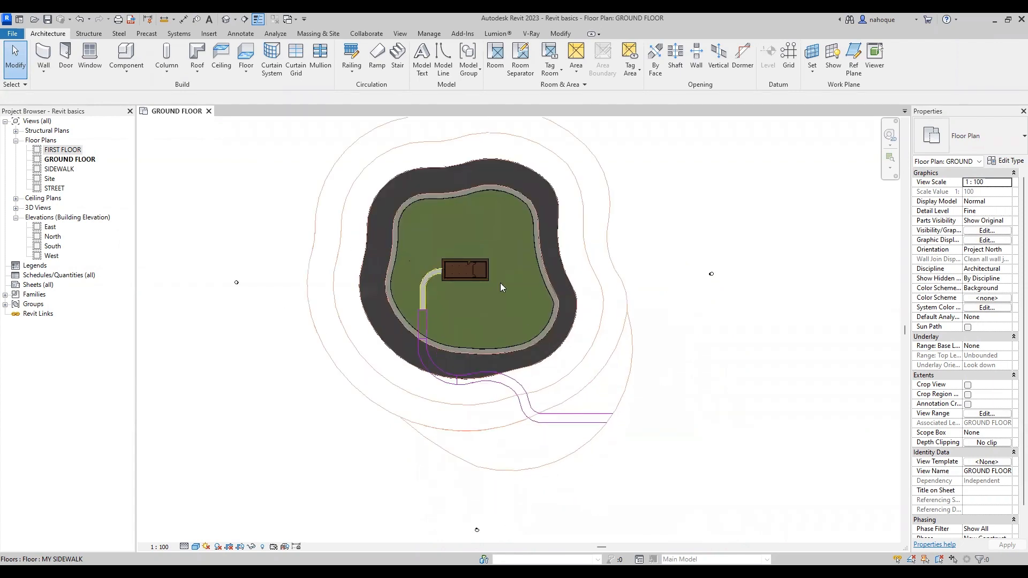
{"action": "scroll", "coordinate": [361, 330], "scroll_direction": "up", "scroll_amount": 3}
{"action": "scroll", "coordinate": [434, 412], "scroll_direction": "up", "scroll_amount": 1}
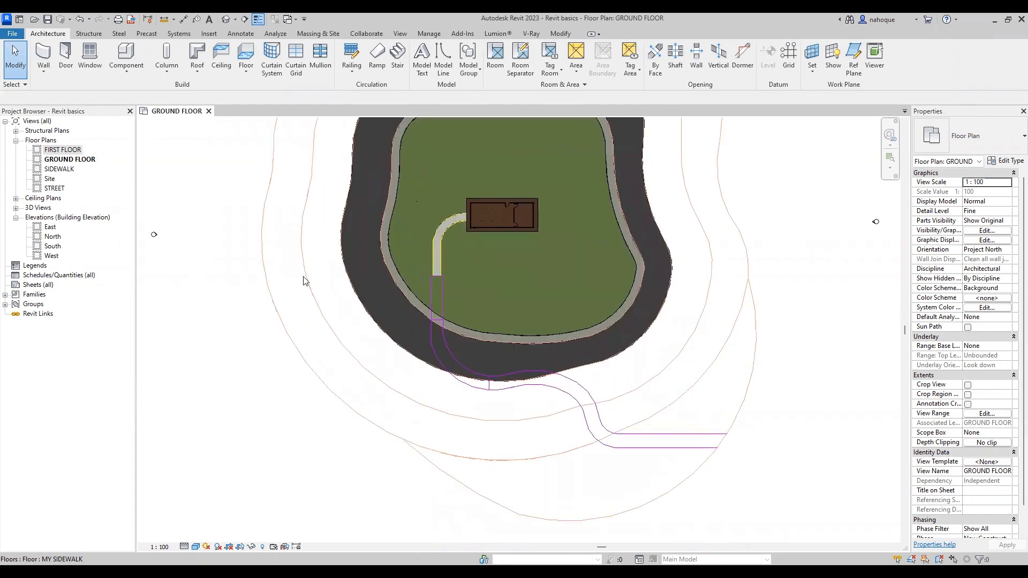
{"action": "scroll", "coordinate": [359, 462], "scroll_direction": "down", "scroll_amount": 3}
{"action": "scroll", "coordinate": [377, 457], "scroll_direction": "down", "scroll_amount": 1}
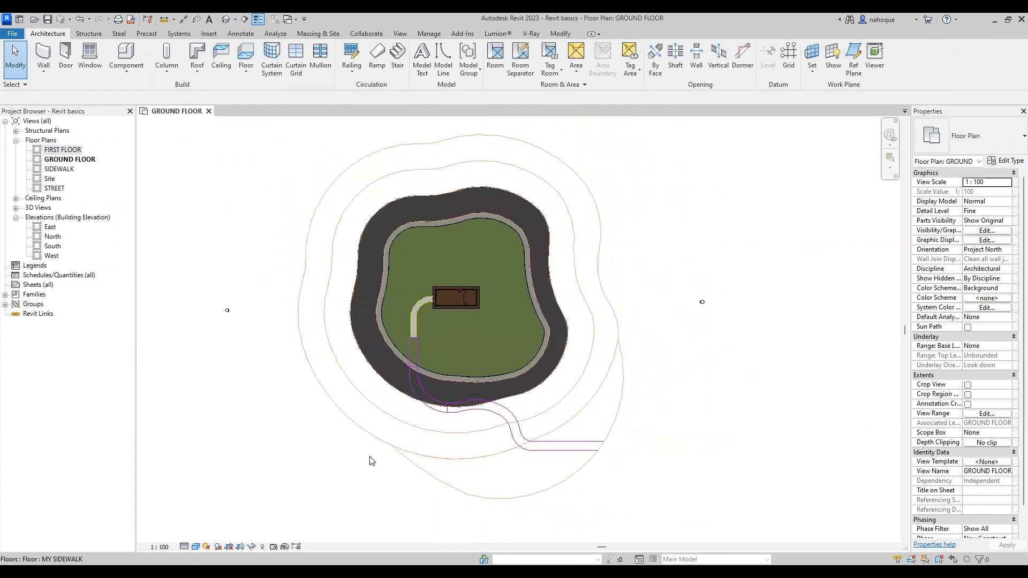
Step: Review the CAD files linked to the project in Manage Links, and leave the list unchanged
{"action": "left_click", "coordinate": [428, 33]}
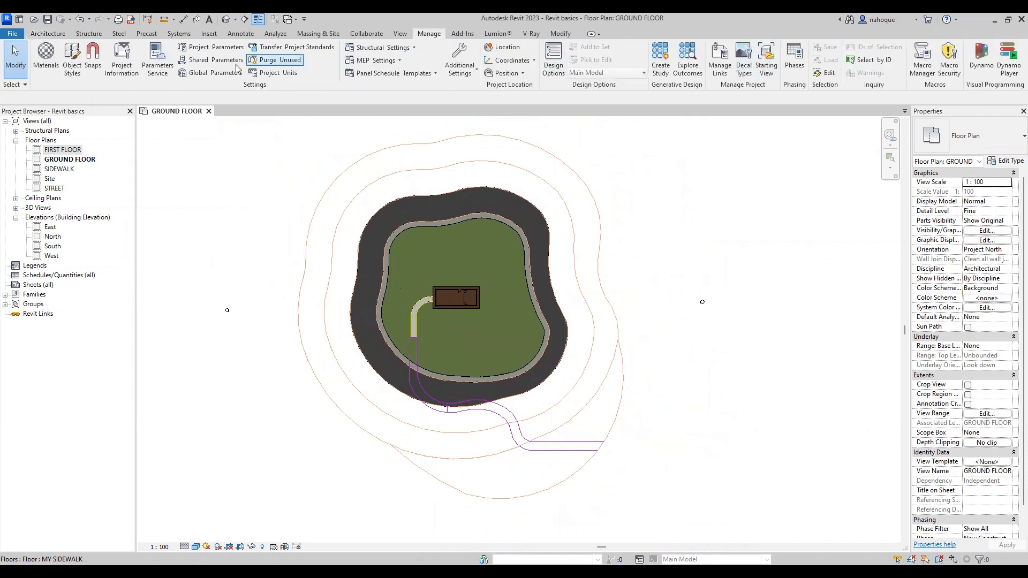
{"action": "left_click", "coordinate": [723, 74]}
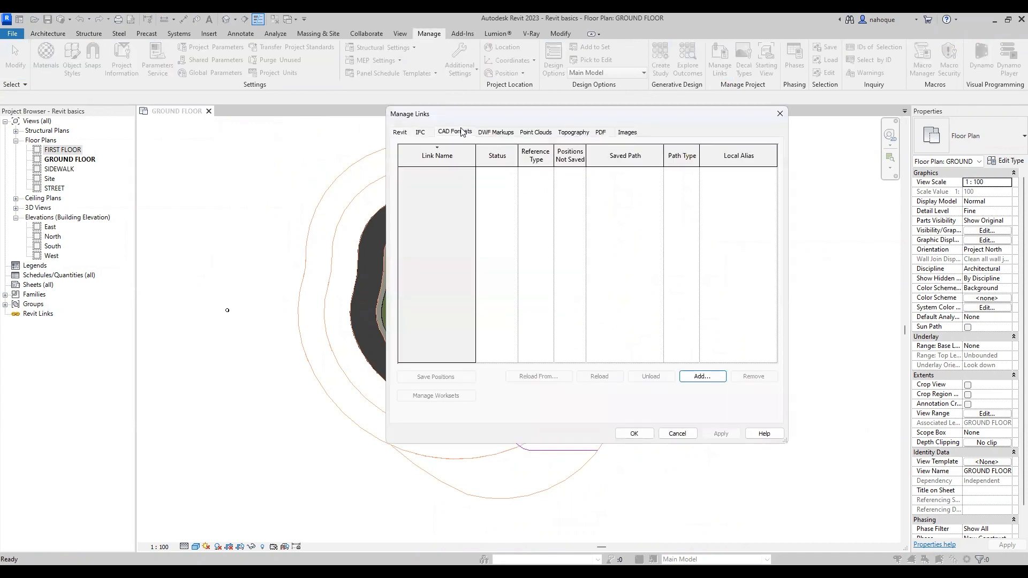
{"action": "left_click", "coordinate": [462, 132]}
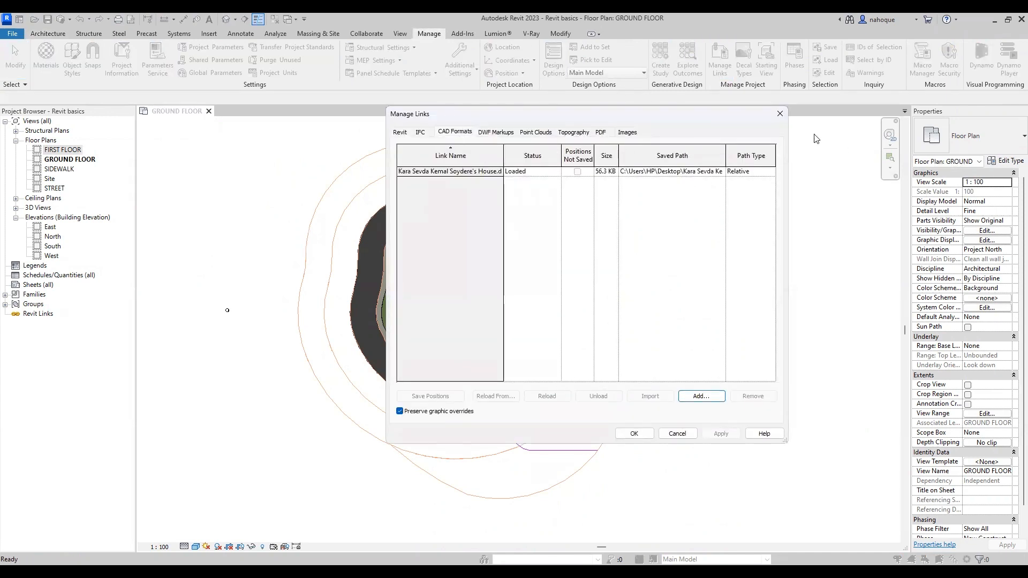
{"action": "left_click", "coordinate": [780, 114]}
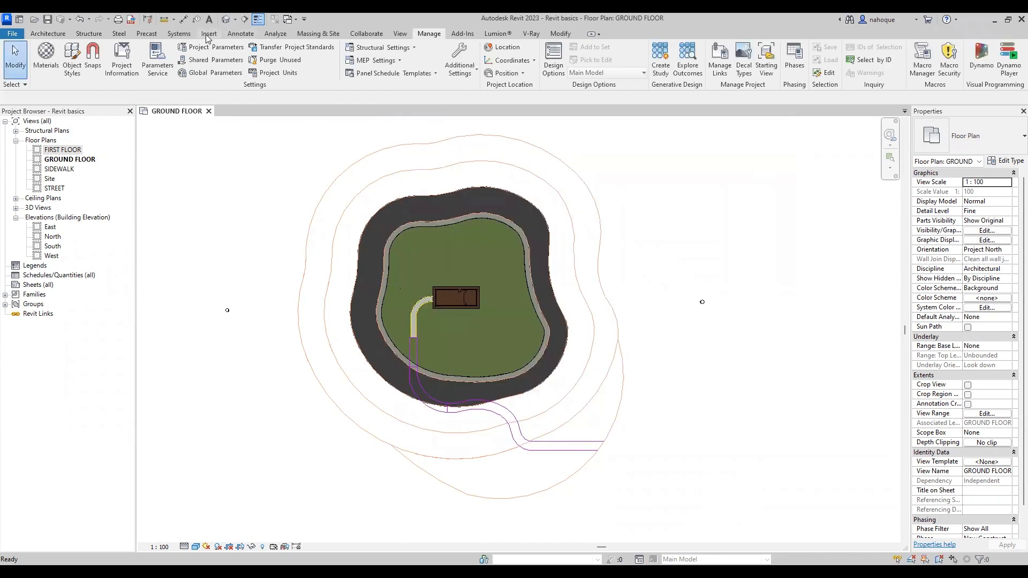
{"action": "left_click", "coordinate": [209, 33]}
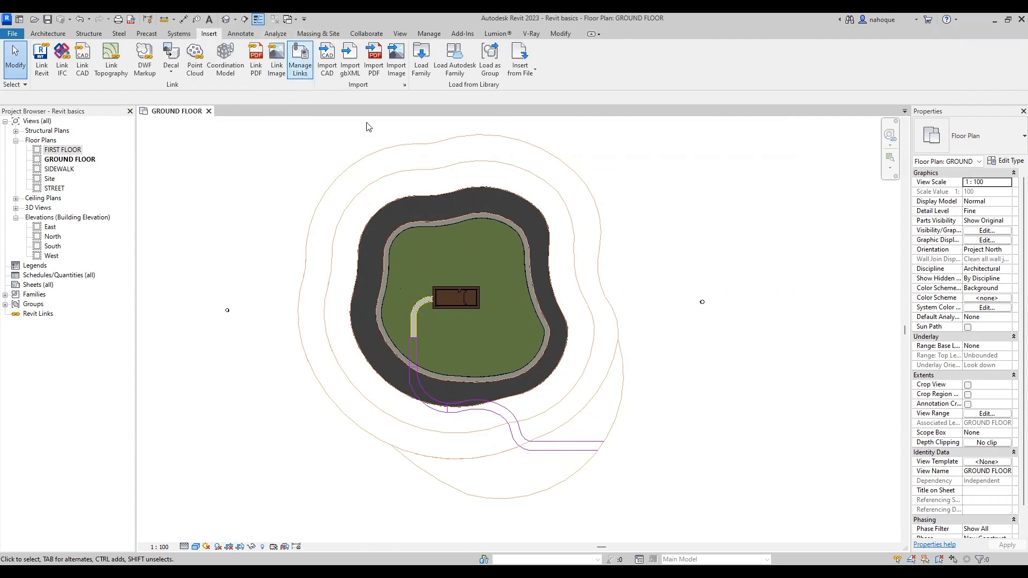
{"action": "scroll", "coordinate": [392, 252], "scroll_direction": "down", "scroll_amount": 1}
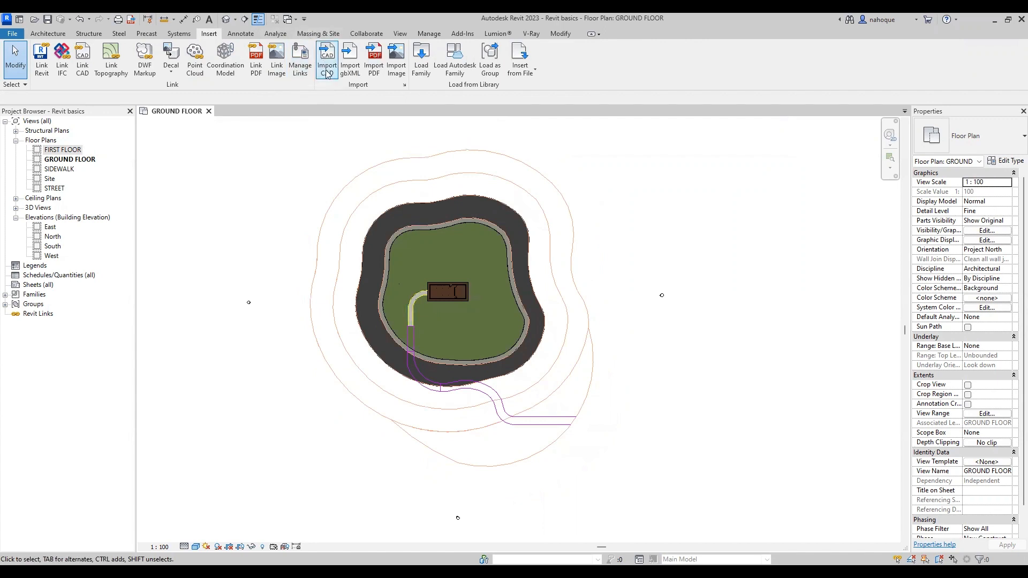
{"action": "scroll", "coordinate": [453, 360], "scroll_direction": "down", "scroll_amount": 3}
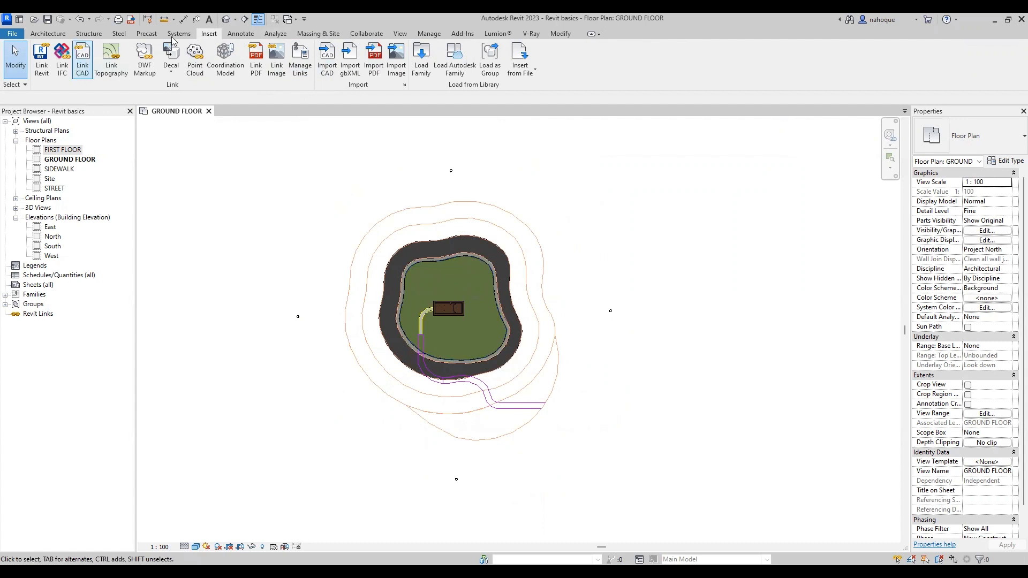
{"action": "scroll", "coordinate": [480, 426], "scroll_direction": "up", "scroll_amount": 4}
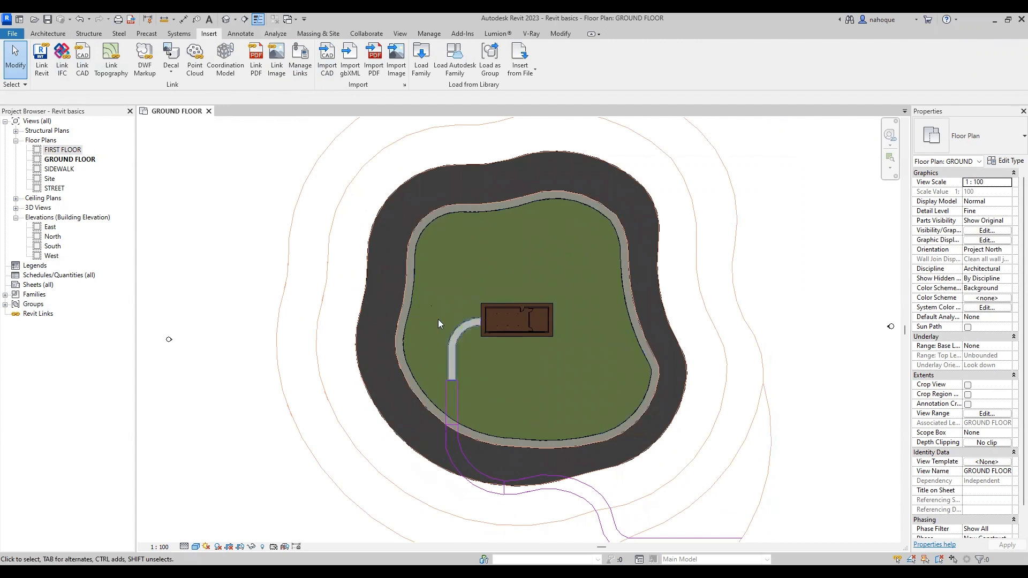
{"action": "scroll", "coordinate": [352, 268], "scroll_direction": "up", "scroll_amount": 2}
{"action": "scroll", "coordinate": [352, 269], "scroll_direction": "down", "scroll_amount": 5}
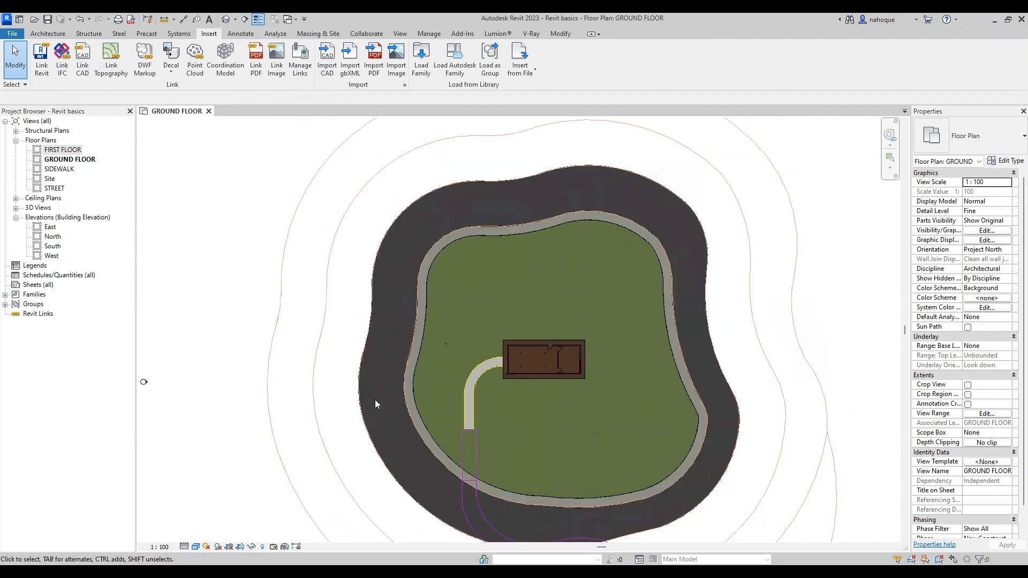
{"action": "scroll", "coordinate": [418, 299], "scroll_direction": "up", "scroll_amount": 4}
Step: Place architectural walls of type my exterior wall 0.3m along the two upper arcs of the outermost contour using Pick Lines
{"action": "left_click", "coordinate": [48, 33]}
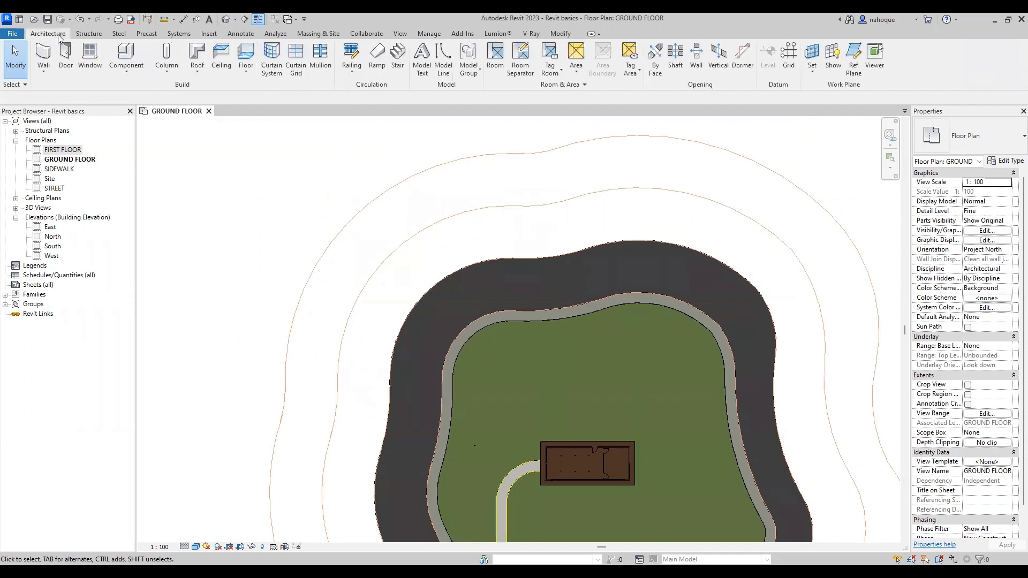
{"action": "scroll", "coordinate": [536, 300], "scroll_direction": "up", "scroll_amount": 2}
{"action": "scroll", "coordinate": [560, 297], "scroll_direction": "up", "scroll_amount": 1}
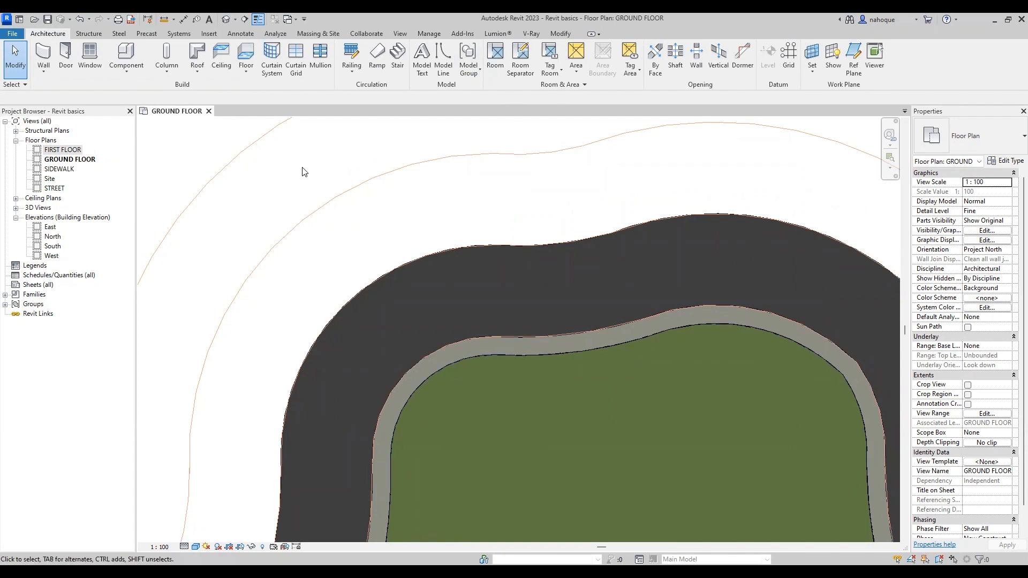
{"action": "left_click", "coordinate": [45, 72]}
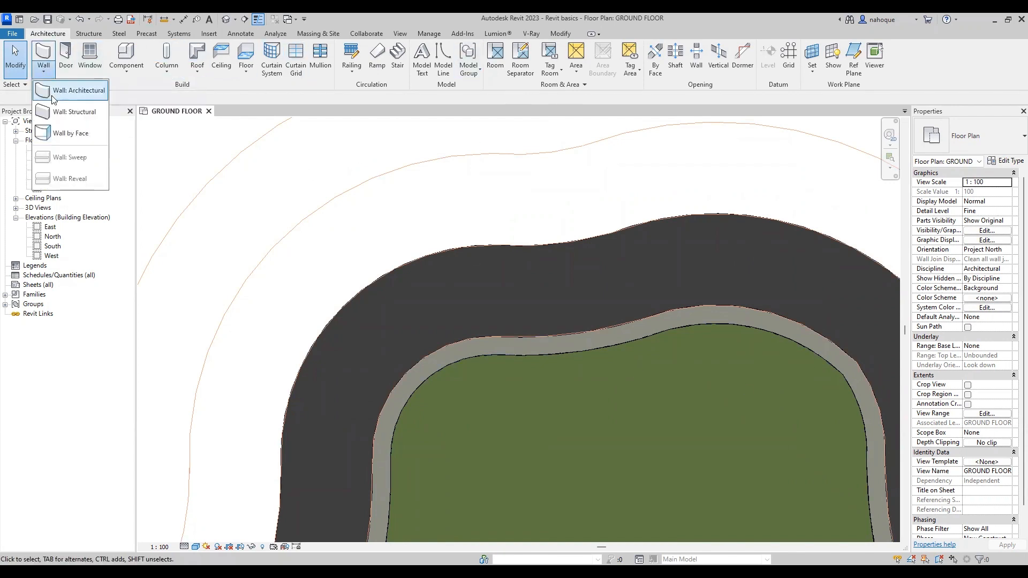
{"action": "left_click", "coordinate": [44, 59]}
{"action": "left_click", "coordinate": [43, 58]}
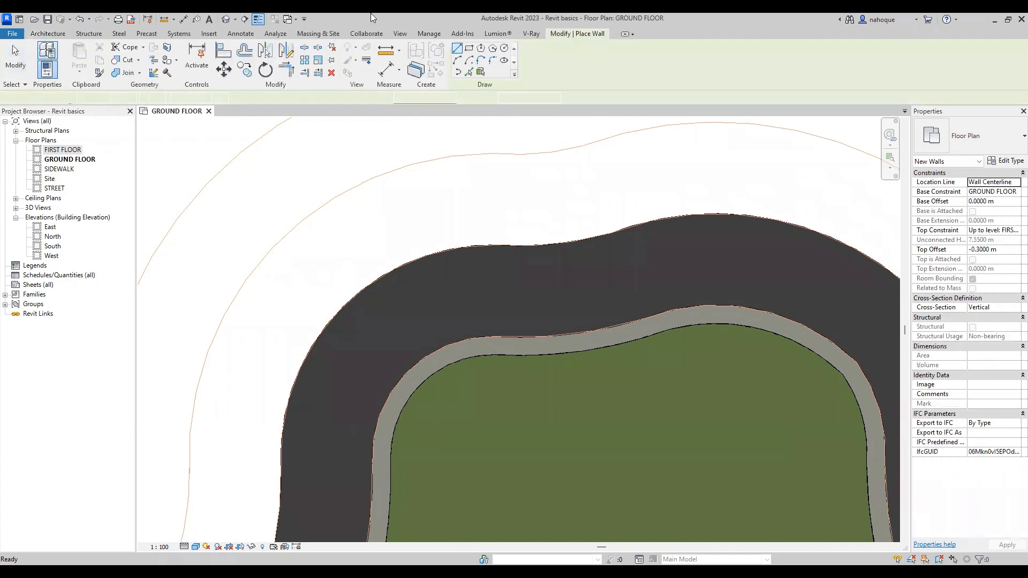
{"action": "scroll", "coordinate": [248, 202], "scroll_direction": "down", "scroll_amount": 2}
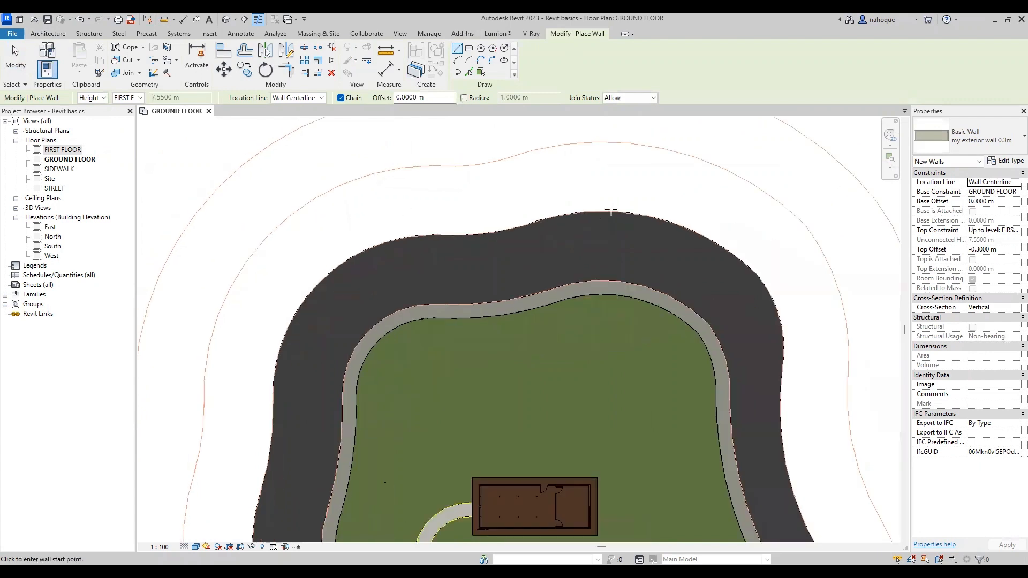
{"action": "scroll", "coordinate": [360, 148], "scroll_direction": "down", "scroll_amount": 2}
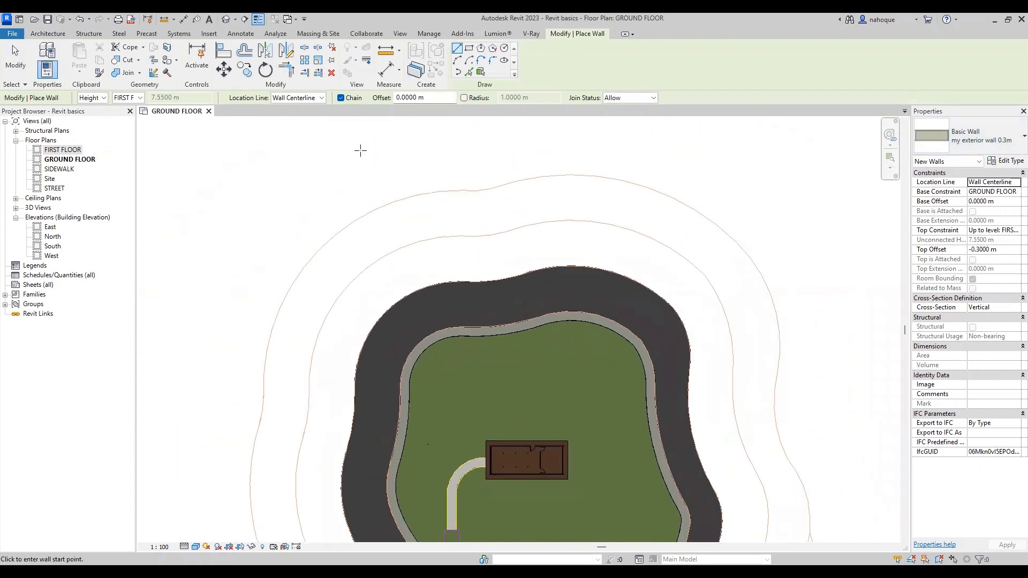
{"action": "scroll", "coordinate": [359, 150], "scroll_direction": "up", "scroll_amount": 1}
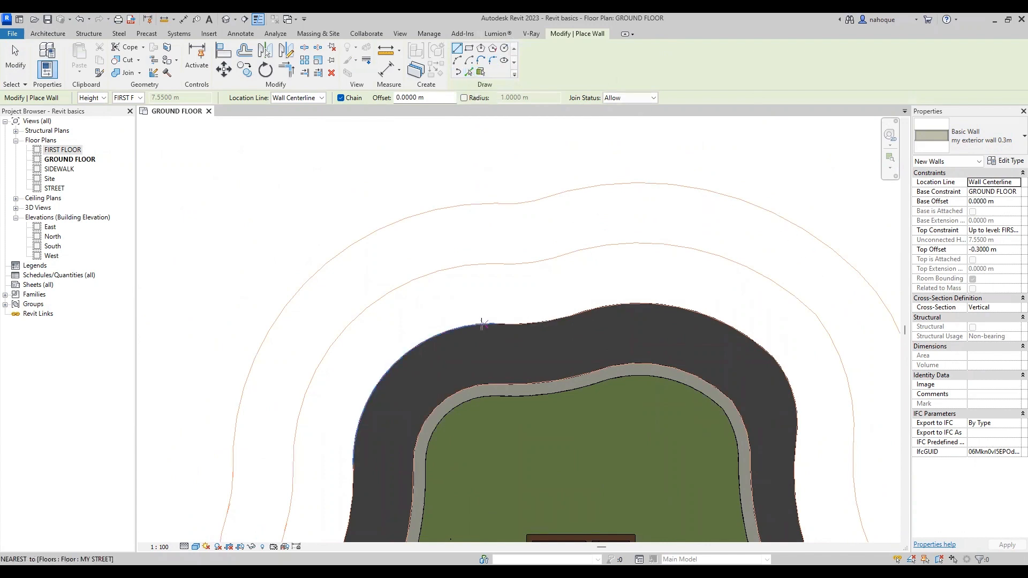
{"action": "left_click", "coordinate": [469, 73]}
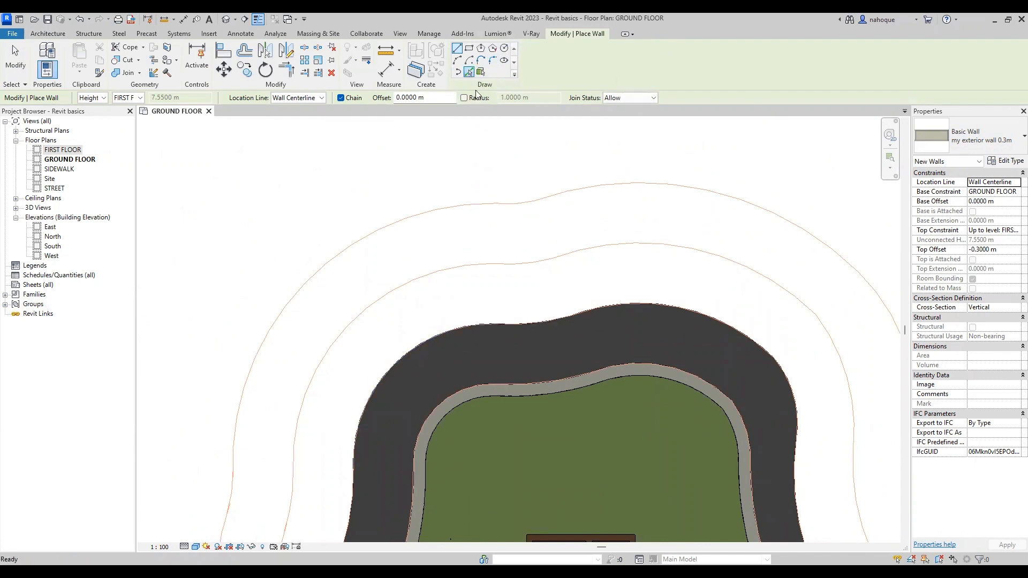
{"action": "left_click", "coordinate": [531, 203]}
{"action": "left_click", "coordinate": [595, 190]}
{"action": "scroll", "coordinate": [538, 161], "scroll_direction": "down", "scroll_amount": 2}
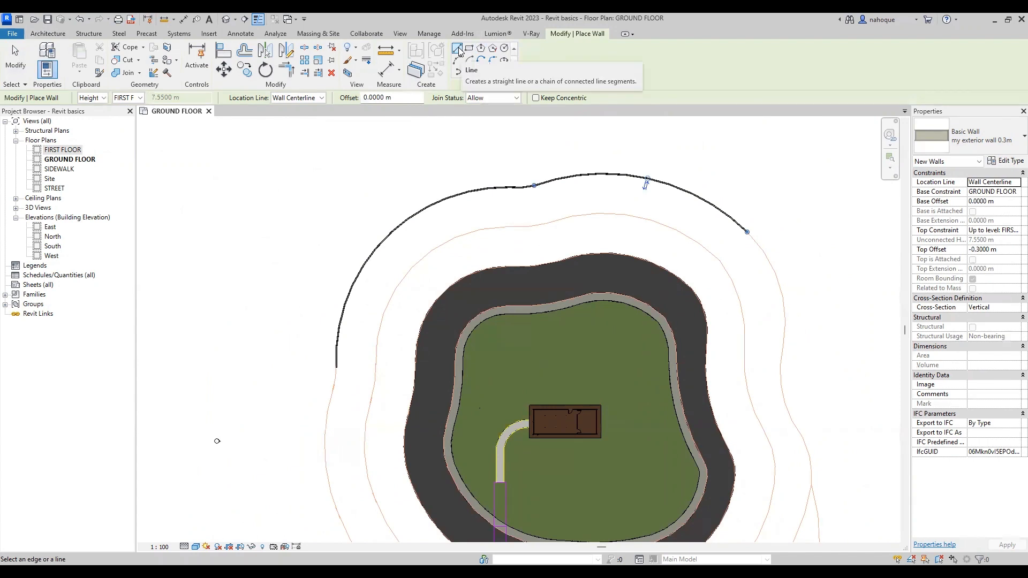
{"action": "left_click", "coordinate": [458, 50]}
{"action": "left_click", "coordinate": [264, 177]}
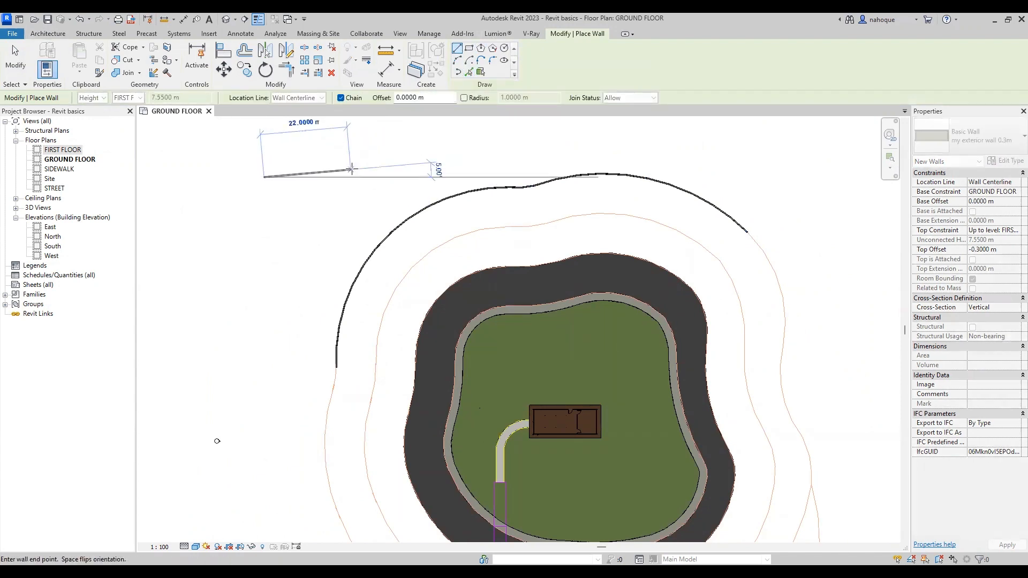
{"action": "key", "text": "Escape"}
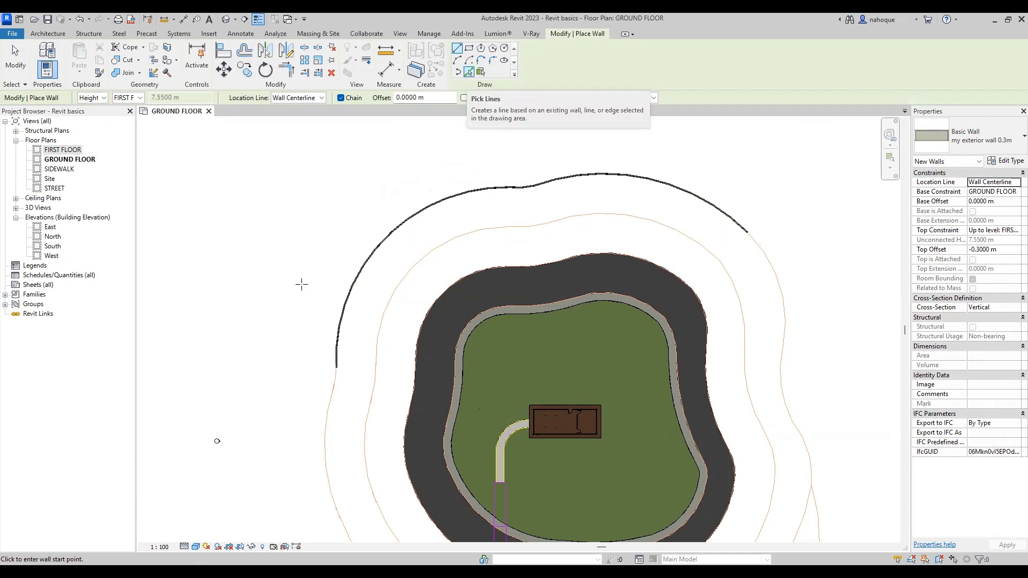
Step: Look over the house plan and check which levels are offered as the top constraint for new walls
{"action": "scroll", "coordinate": [300, 192], "scroll_direction": "down", "scroll_amount": 2}
{"action": "scroll", "coordinate": [472, 386], "scroll_direction": "up", "scroll_amount": 4}
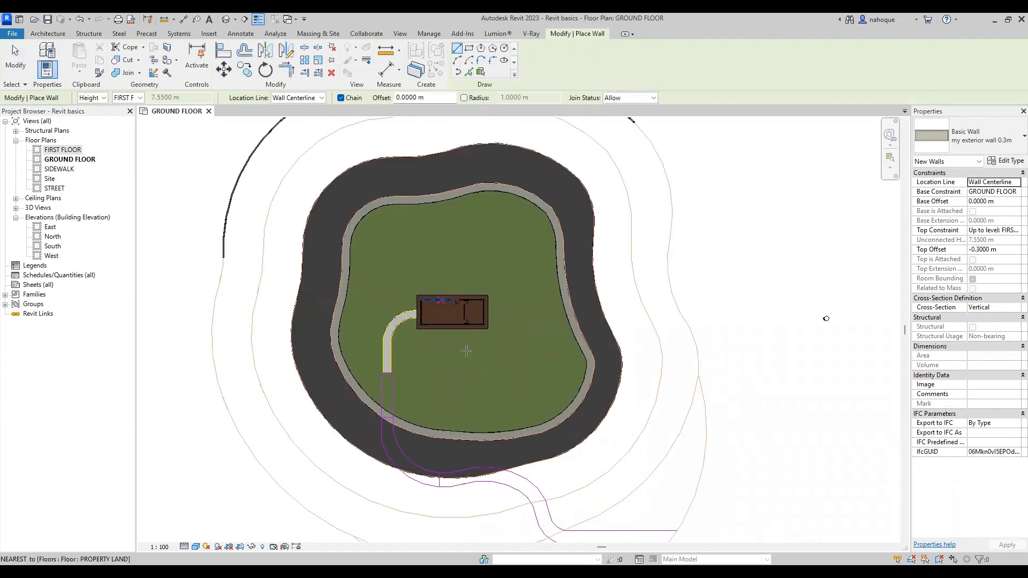
{"action": "scroll", "coordinate": [418, 314], "scroll_direction": "up", "scroll_amount": 4}
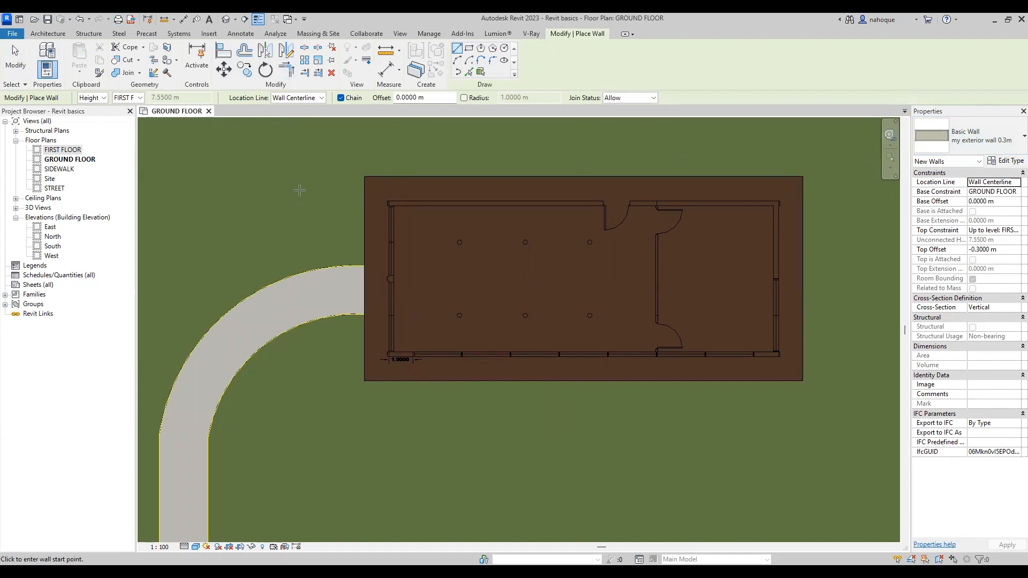
{"action": "left_click", "coordinate": [1014, 232]}
{"action": "left_click", "coordinate": [1016, 231]}
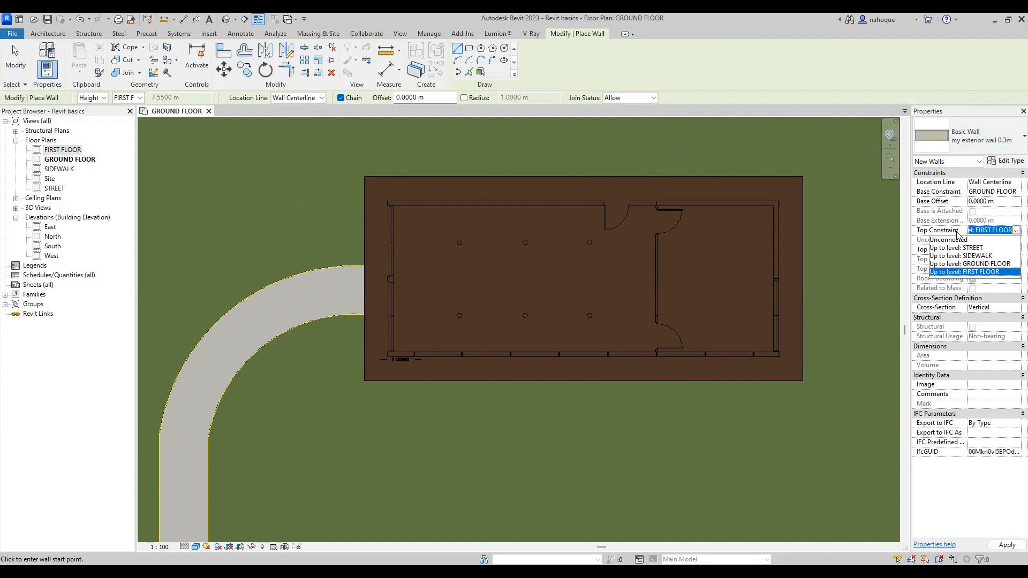
{"action": "left_click", "coordinate": [996, 489]}
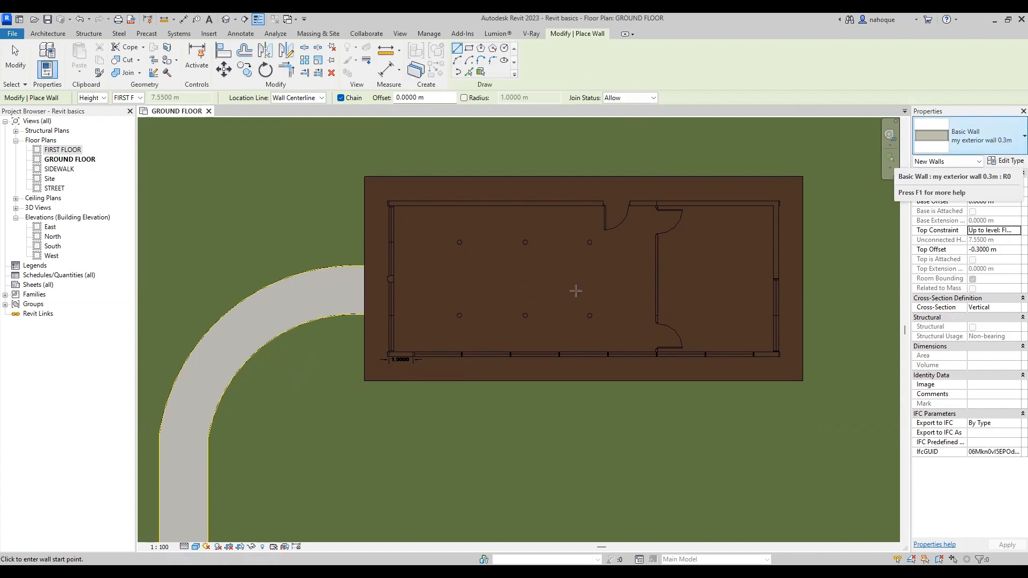
Step: Choose Generic - 200mm as the type for new walls and open its type properties
{"action": "scroll", "coordinate": [573, 291], "scroll_direction": "down", "scroll_amount": 5}
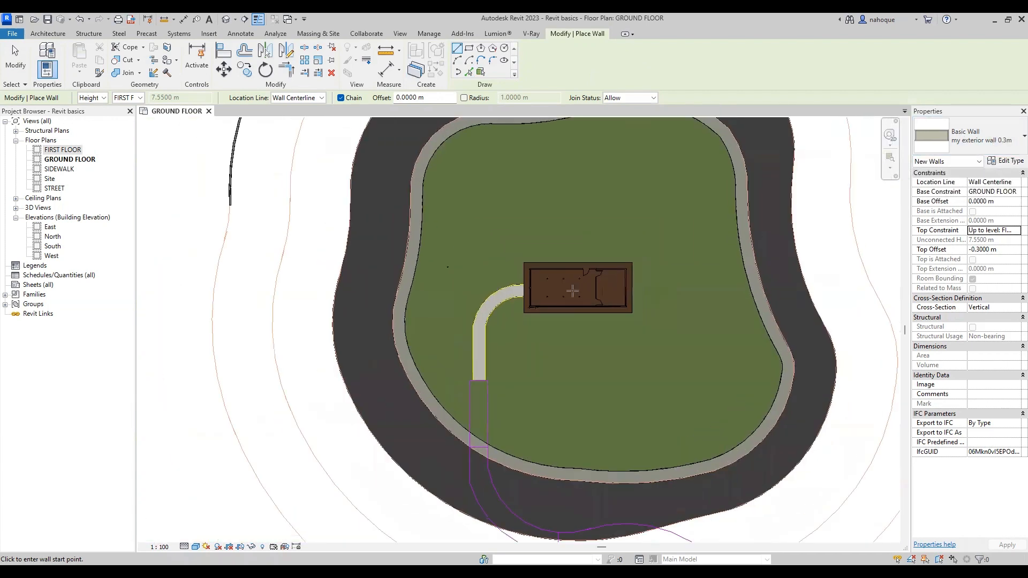
{"action": "scroll", "coordinate": [573, 291], "scroll_direction": "down", "scroll_amount": 3}
{"action": "scroll", "coordinate": [227, 305], "scroll_direction": "up", "scroll_amount": 5}
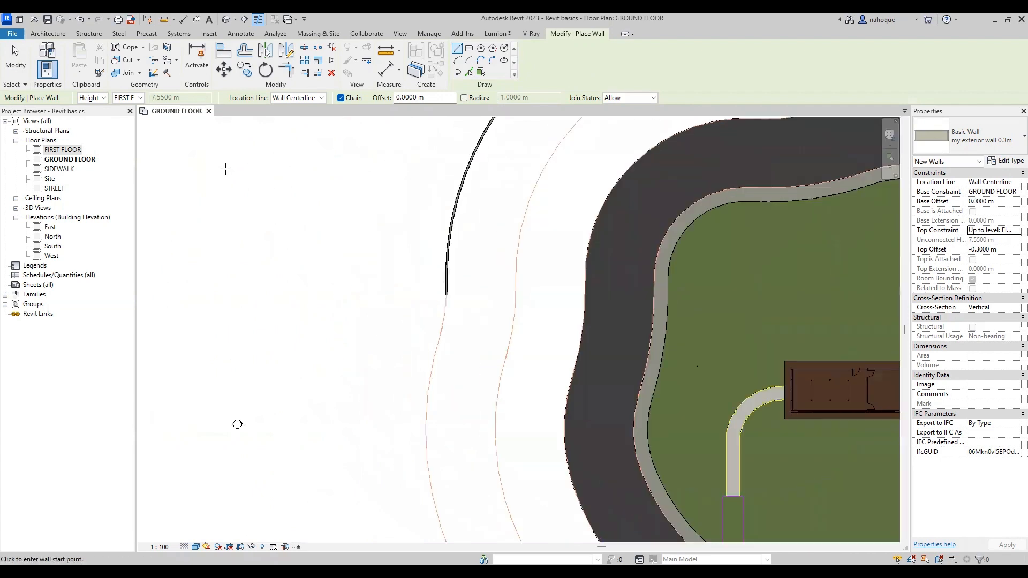
{"action": "scroll", "coordinate": [225, 168], "scroll_direction": "up", "scroll_amount": 1}
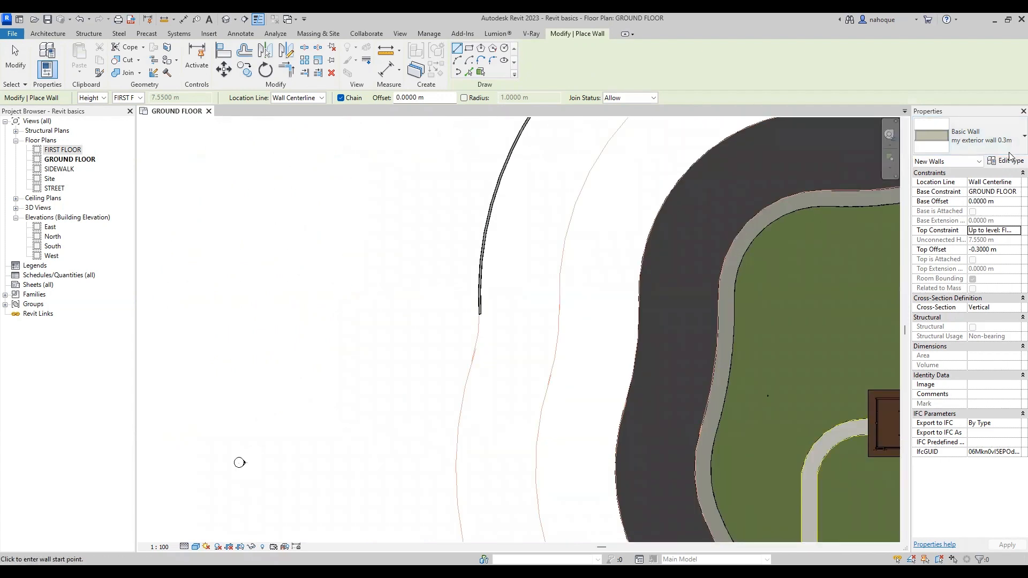
{"action": "left_click", "coordinate": [985, 138]}
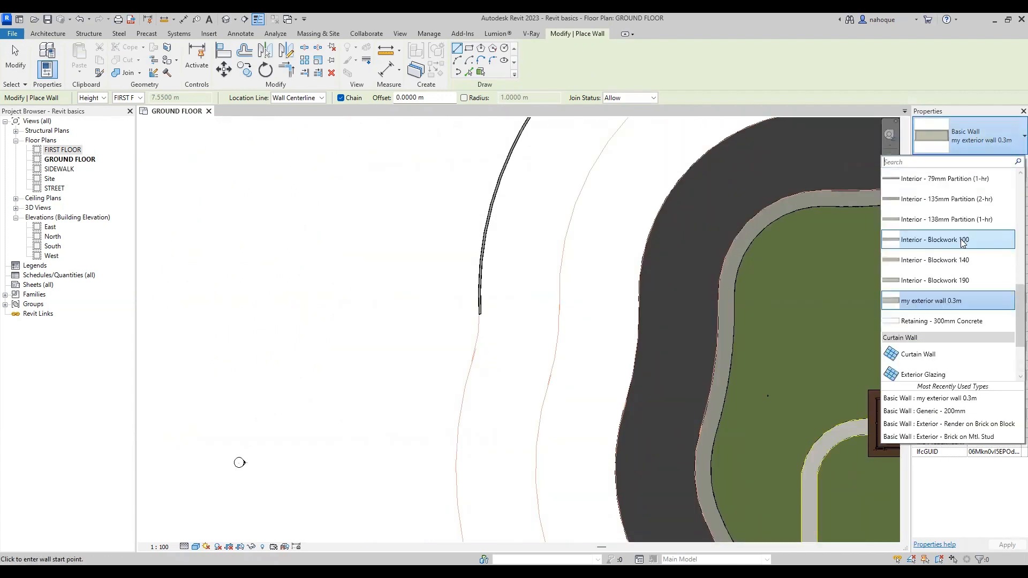
{"action": "scroll", "coordinate": [962, 240], "scroll_direction": "up", "scroll_amount": 4}
{"action": "scroll", "coordinate": [948, 343], "scroll_direction": "down", "scroll_amount": 2}
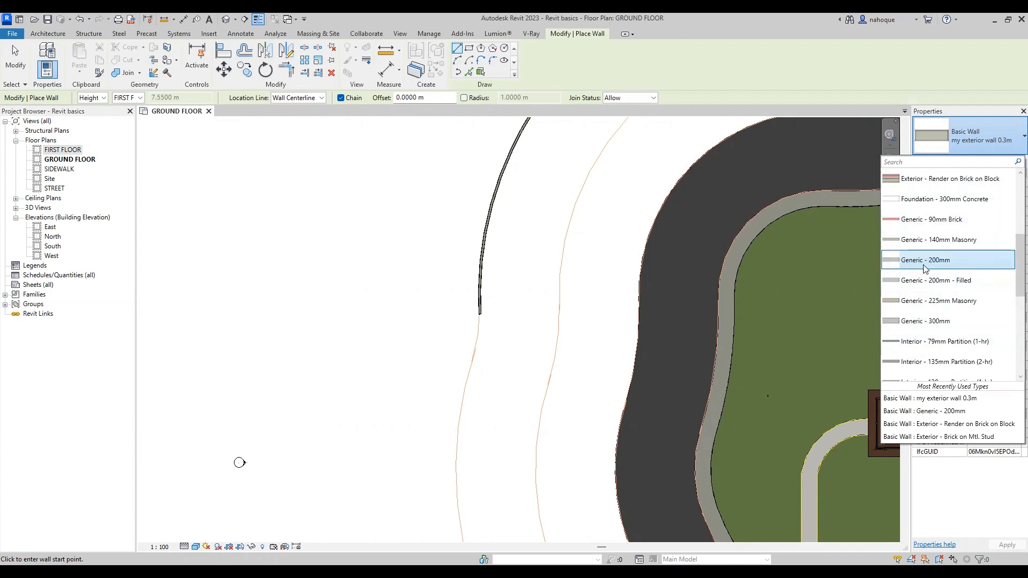
{"action": "mouse_move", "coordinate": [926, 268]}
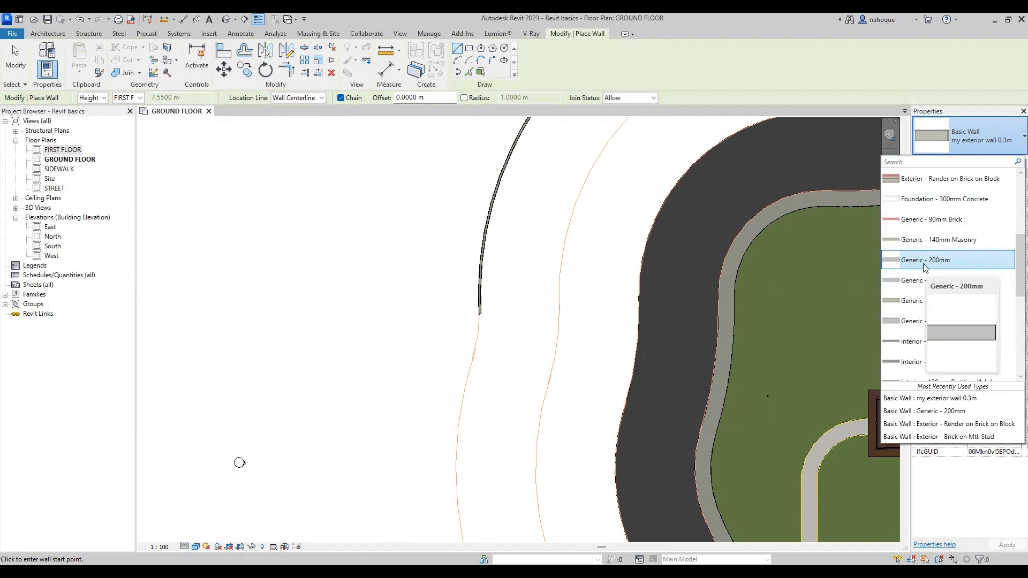
{"action": "left_click", "coordinate": [925, 262]}
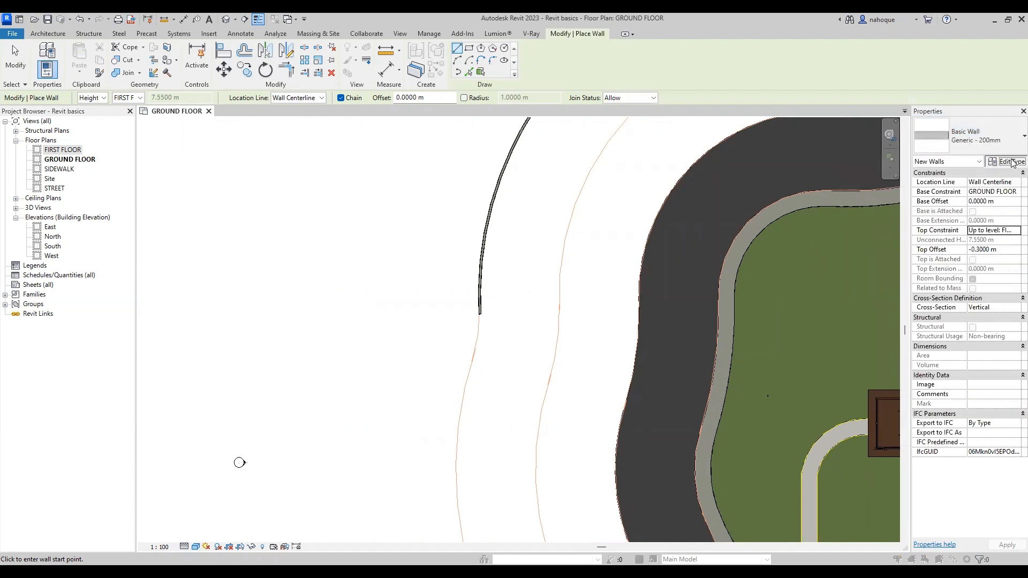
{"action": "left_click", "coordinate": [1011, 162]}
Step: Try to duplicate the Generic - 200mm type under the name MY EXTERIOR WALL 0.3m
{"action": "left_click", "coordinate": [545, 103]}
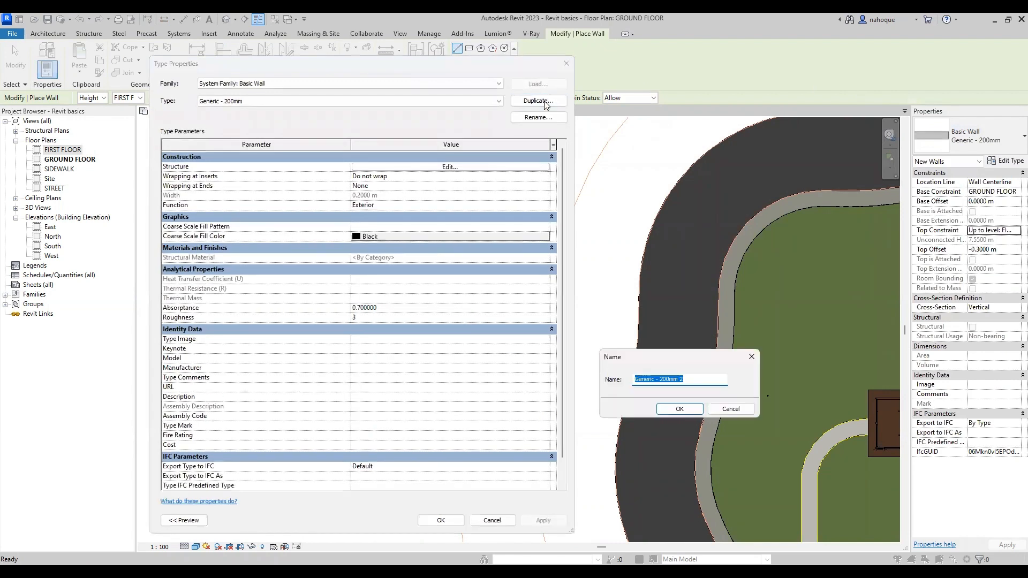
{"action": "type", "text": "MY EXTERIOR WALL 0.3m"}
{"action": "left_click", "coordinate": [669, 414]}
{"action": "left_click", "coordinate": [595, 237]}
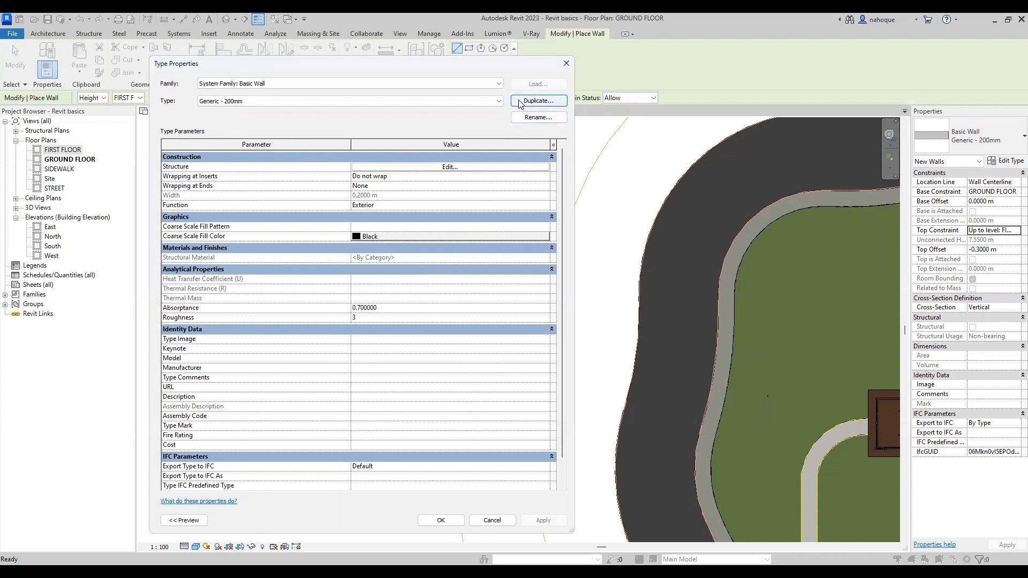
Step: Duplicate the Generic - 200mm wall type as EXTERIOR WALL 0.3m
{"action": "left_click", "coordinate": [520, 104]}
{"action": "type", "text": "EXTERIOR WALL 0.3m"}
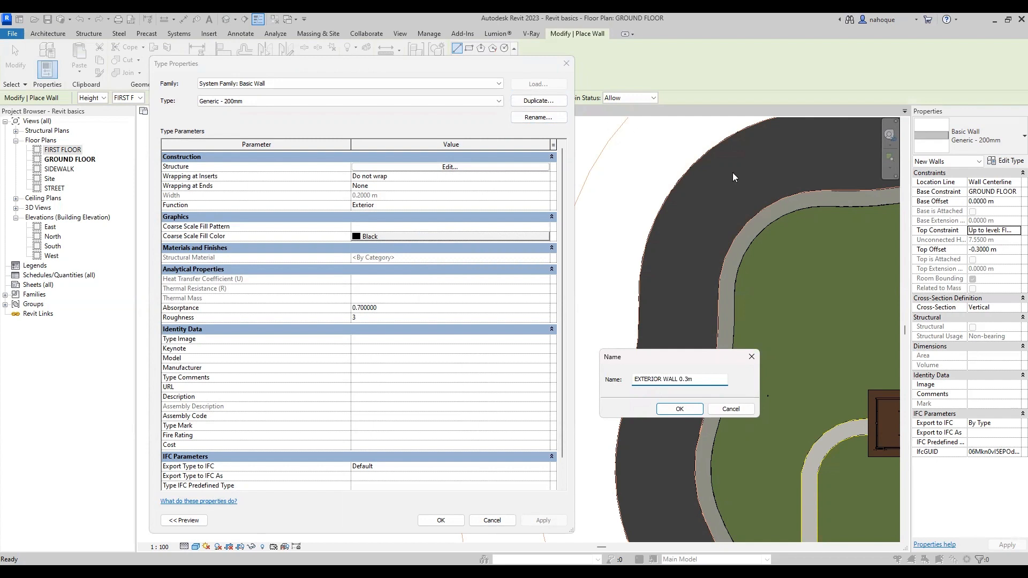
{"action": "left_click", "coordinate": [696, 410]}
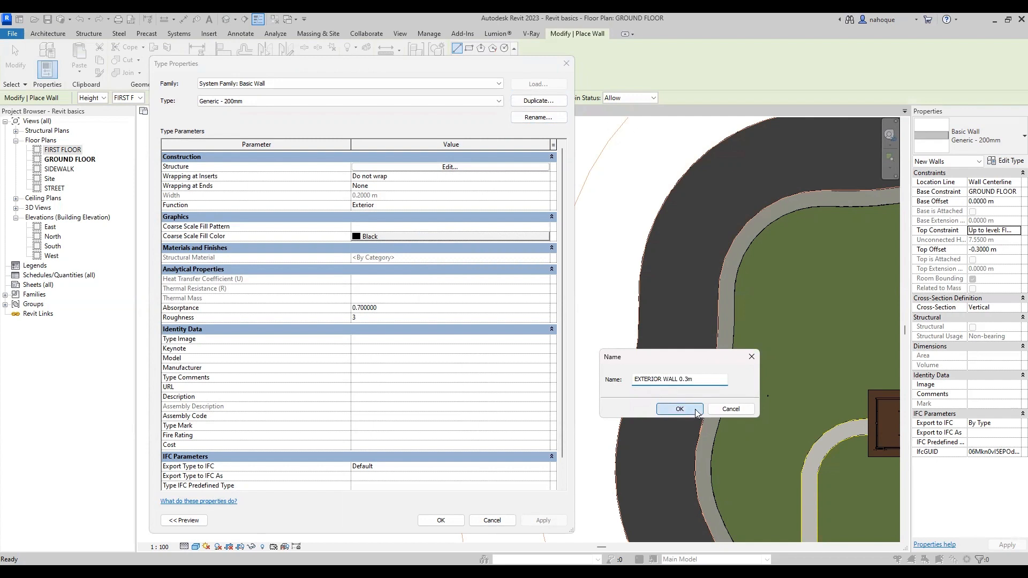
Step: Add two layers to the wall's structure, one outside the core on the exterior side and one on the interior side
{"action": "left_click", "coordinate": [470, 167]}
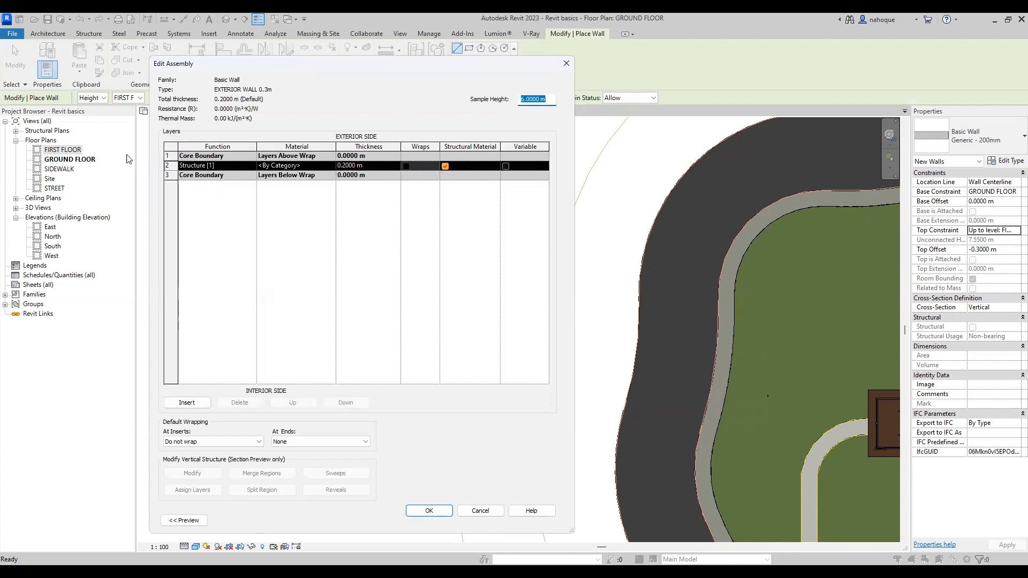
{"action": "left_click", "coordinate": [186, 403]}
{"action": "left_click", "coordinate": [186, 403]}
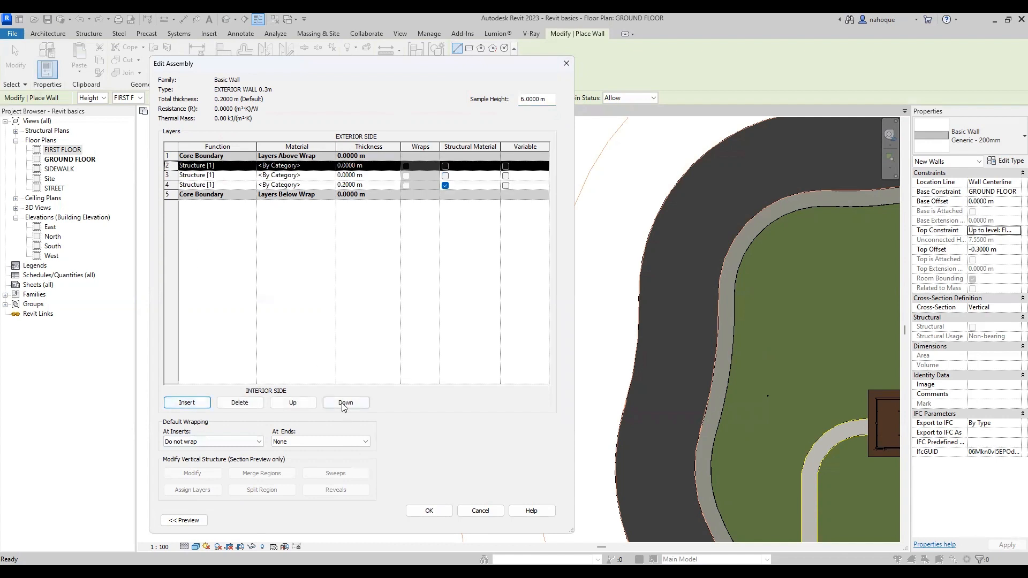
{"action": "left_click", "coordinate": [283, 406]}
{"action": "left_click", "coordinate": [180, 175]}
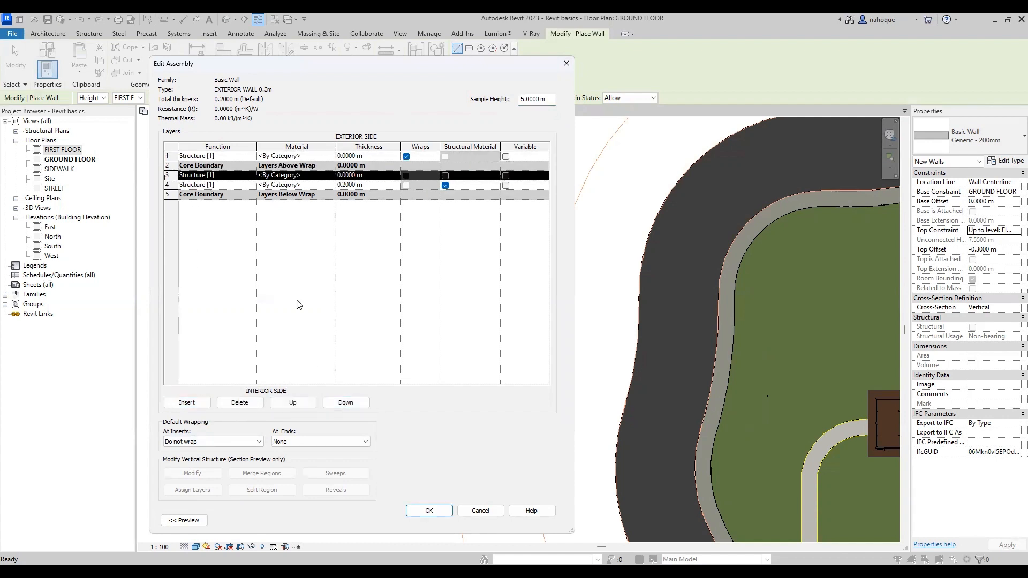
{"action": "left_click", "coordinate": [343, 403]}
{"action": "left_click", "coordinate": [343, 402]}
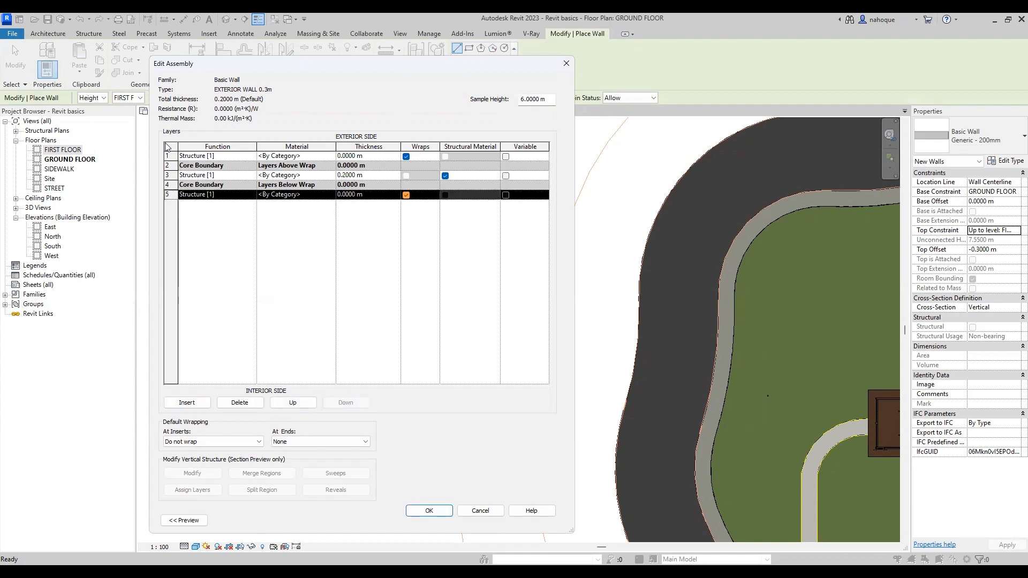
Step: Assign the Concrete Masonry Units material to the core structure layer
{"action": "left_click", "coordinate": [279, 176]}
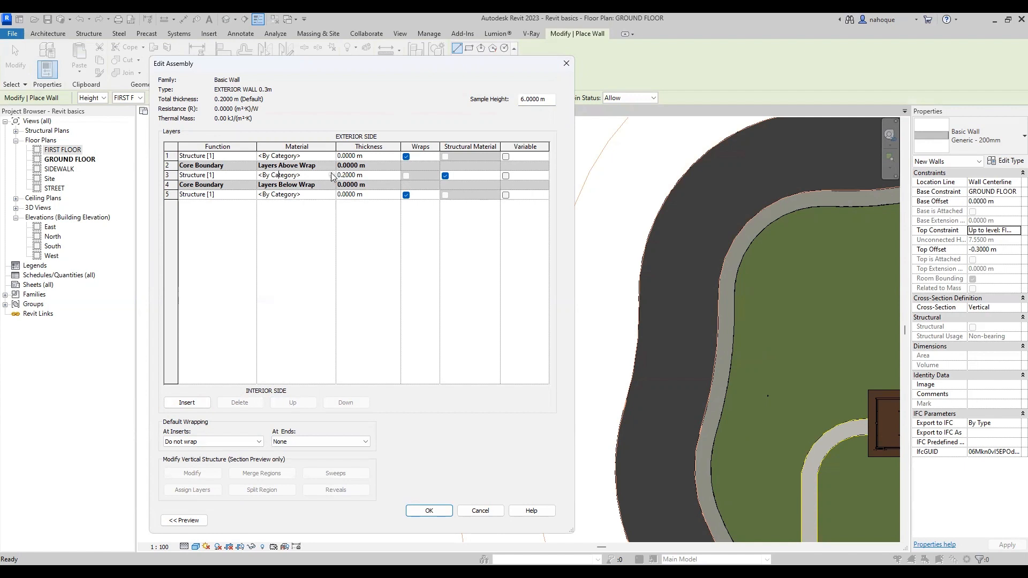
{"action": "left_click", "coordinate": [331, 176]}
{"action": "left_click", "coordinate": [332, 176]}
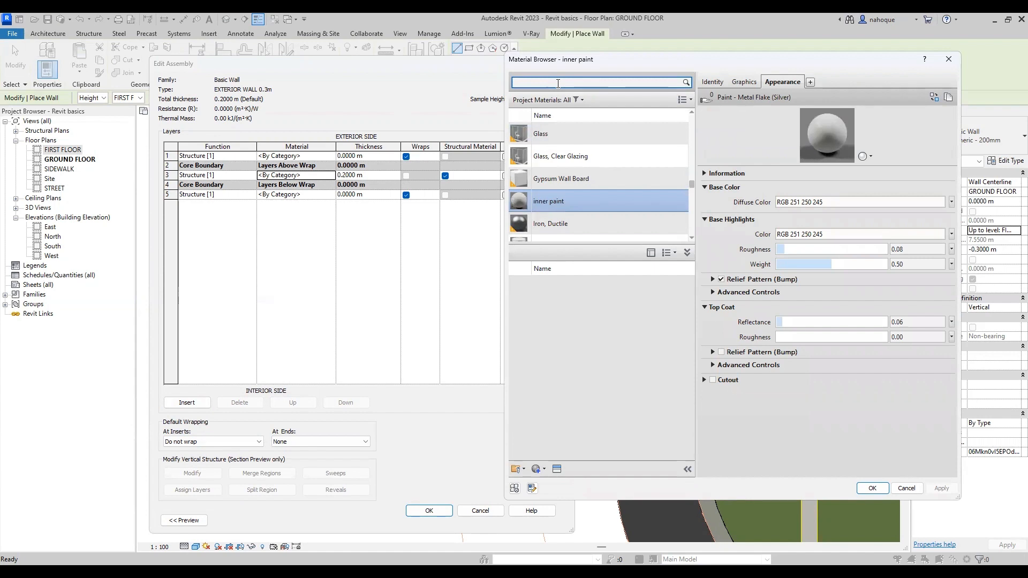
{"action": "key", "text": "BackSpace"}
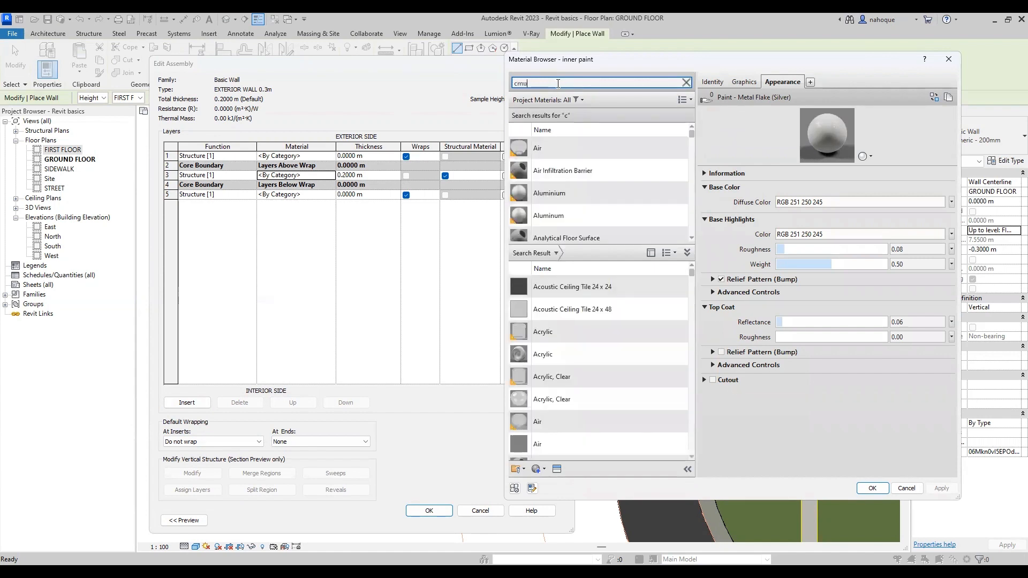
{"action": "type", "text": "mu"}
{"action": "left_click", "coordinate": [638, 177]}
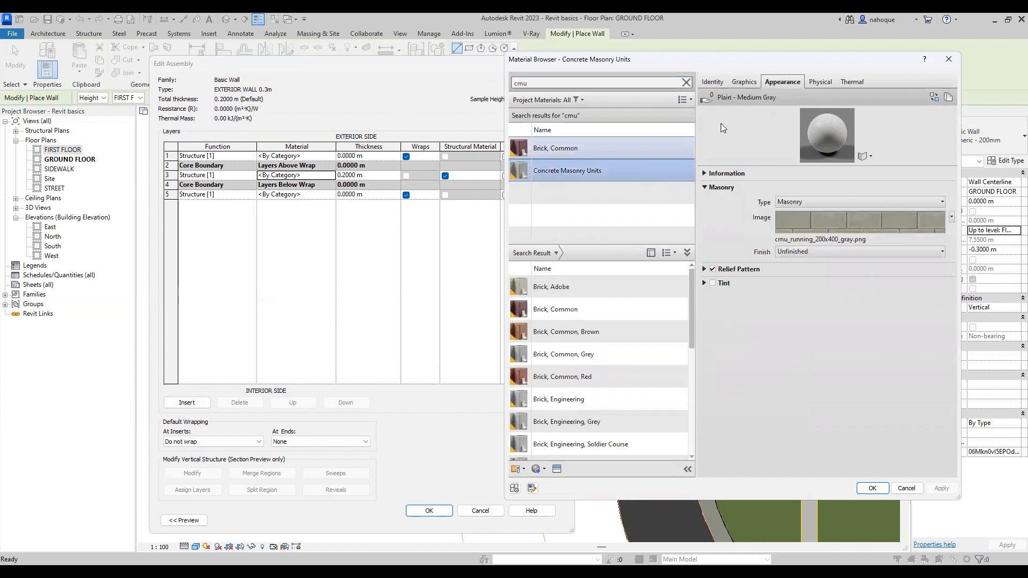
{"action": "left_click", "coordinate": [746, 82]}
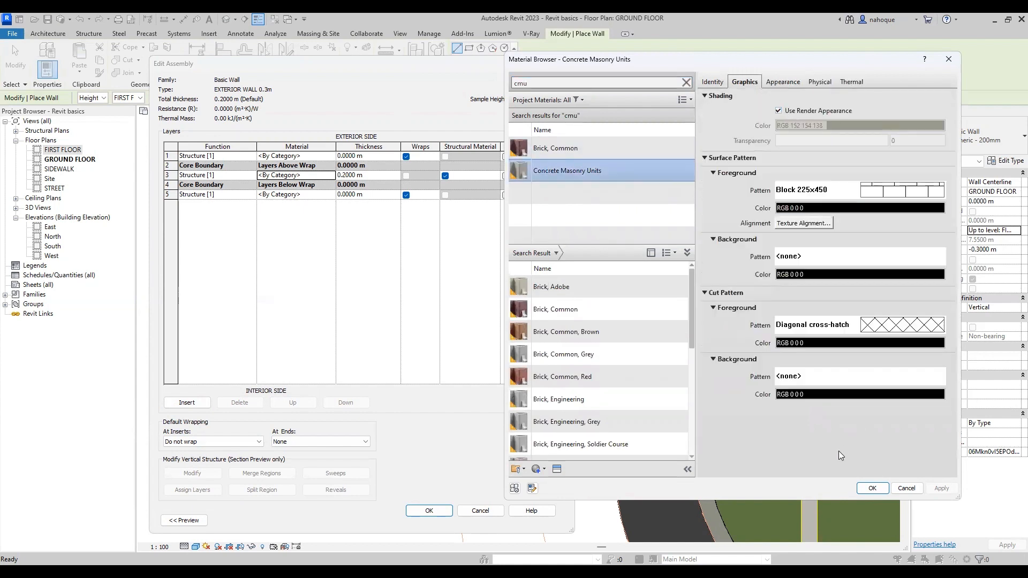
{"action": "left_click", "coordinate": [859, 489]}
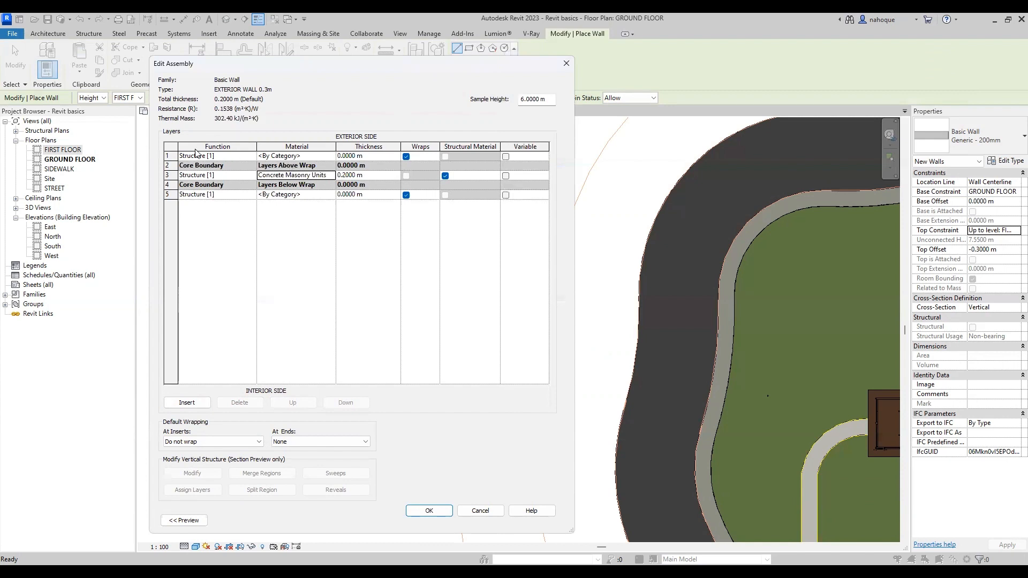
Step: Set the exterior layer's function to Finish 1 [4] and the interior layer's function to Finish 2 [5]
{"action": "left_click", "coordinate": [250, 156]}
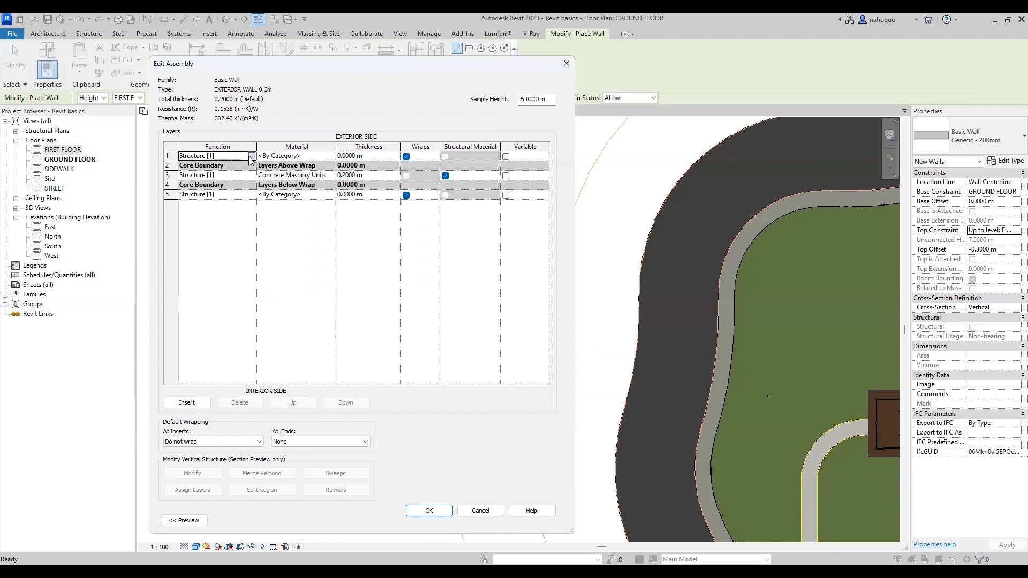
{"action": "left_click", "coordinate": [251, 156]}
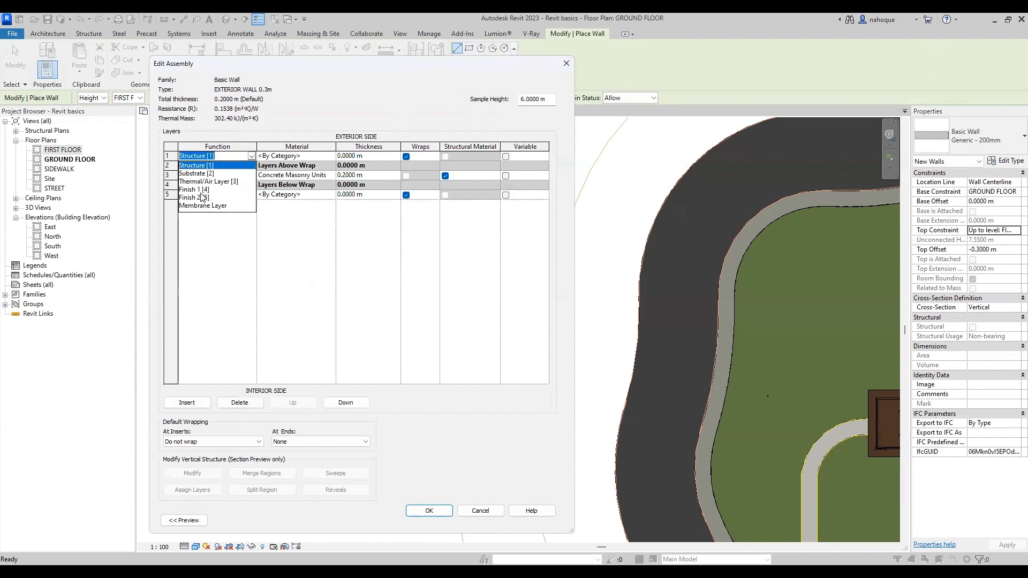
{"action": "left_click", "coordinate": [198, 190]}
{"action": "left_click", "coordinate": [253, 195]}
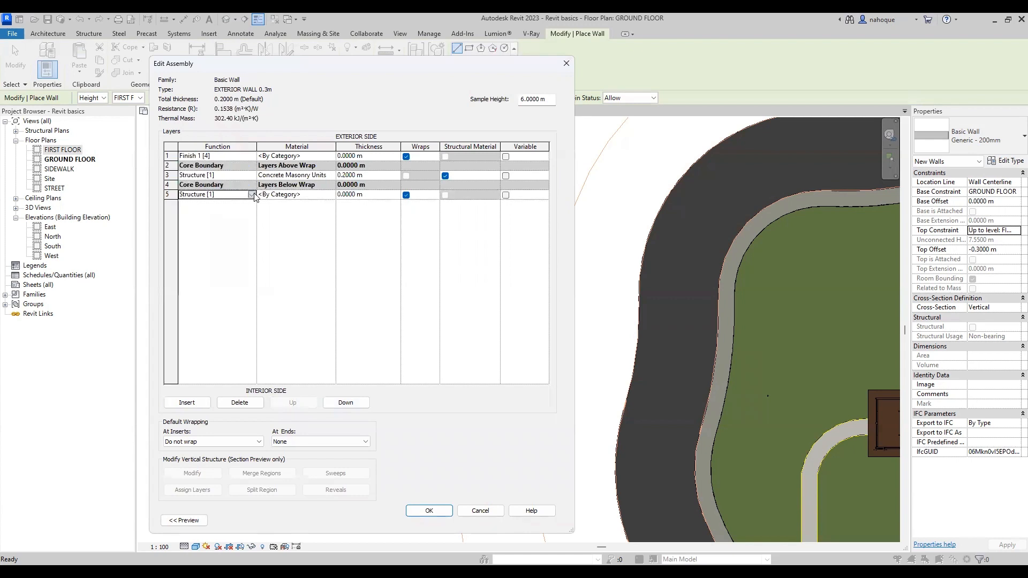
{"action": "left_click", "coordinate": [252, 195]}
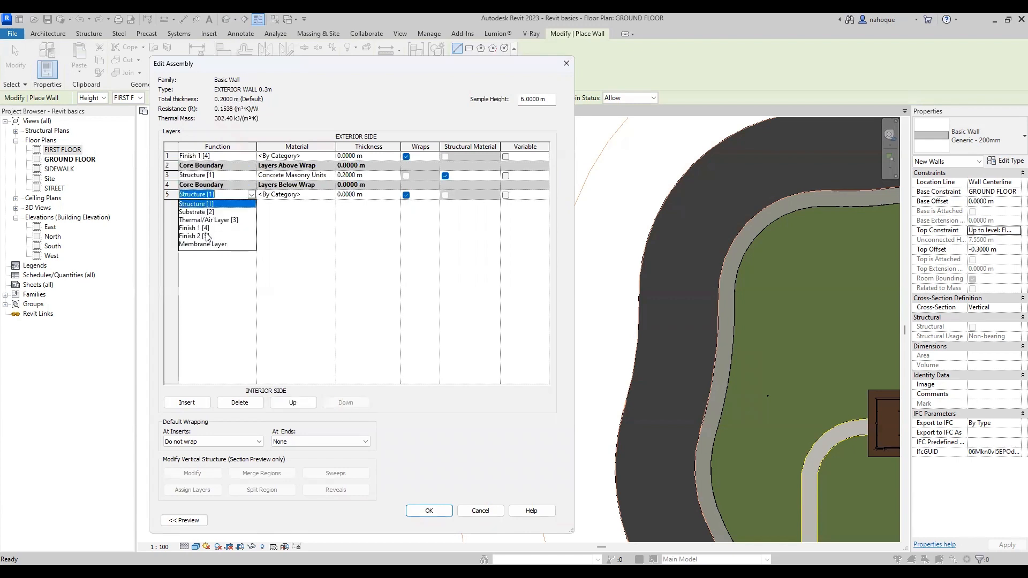
{"action": "left_click", "coordinate": [208, 236]}
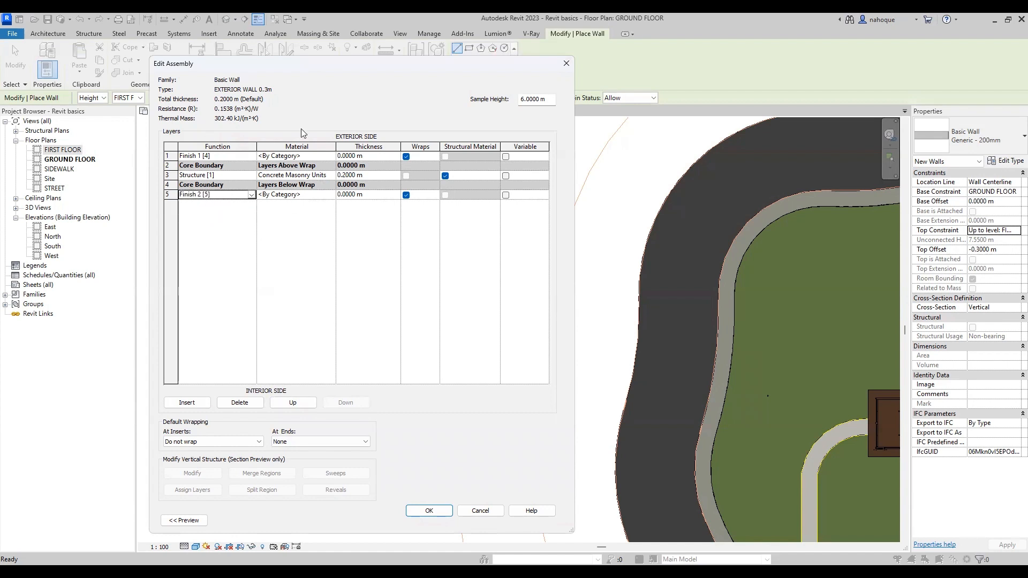
Step: Assign the library material Travertine to the exterior finish layer, with its shading set to use the render appearance
{"action": "left_click", "coordinate": [333, 157]}
{"action": "left_click", "coordinate": [331, 156]}
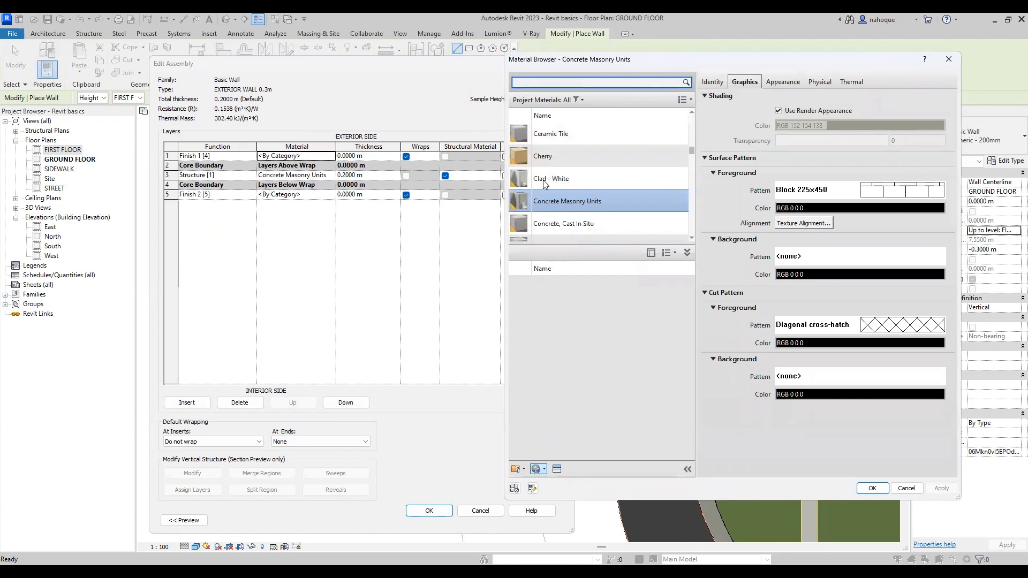
{"action": "scroll", "coordinate": [546, 185], "scroll_direction": "down", "scroll_amount": 3}
{"action": "scroll", "coordinate": [559, 391], "scroll_direction": "down", "scroll_amount": 3}
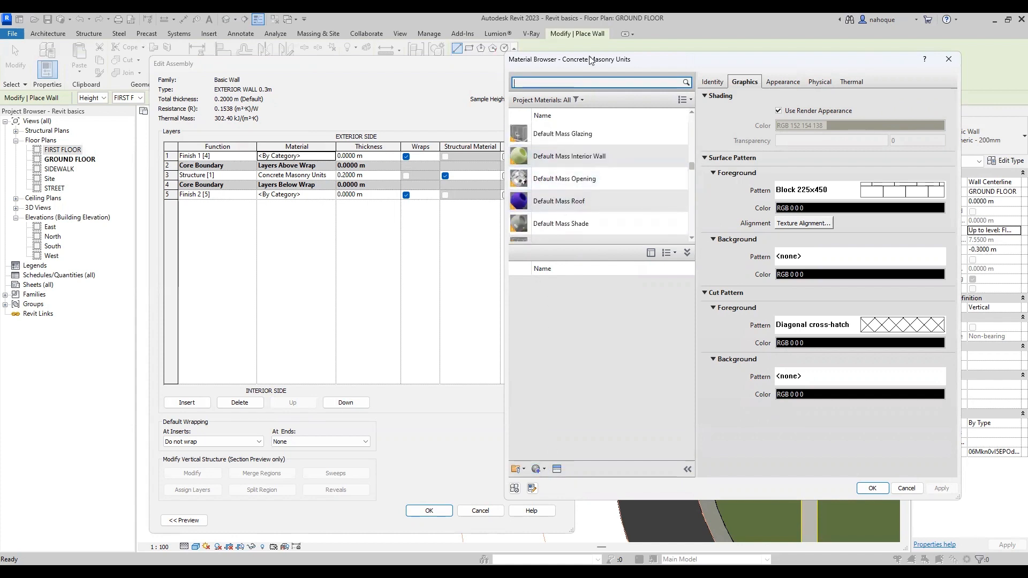
{"action": "type", "text": "ver"}
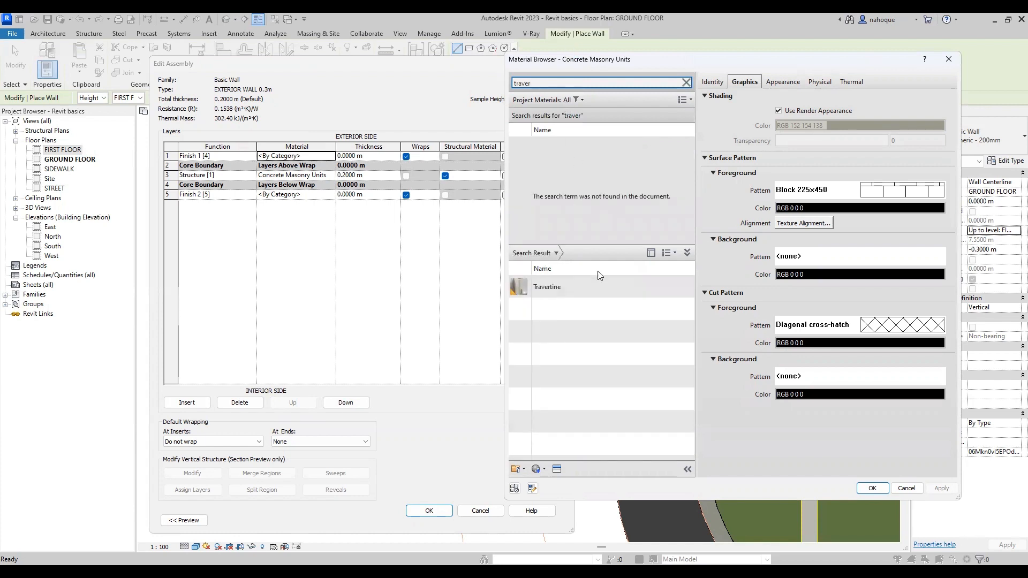
{"action": "left_click", "coordinate": [677, 288]}
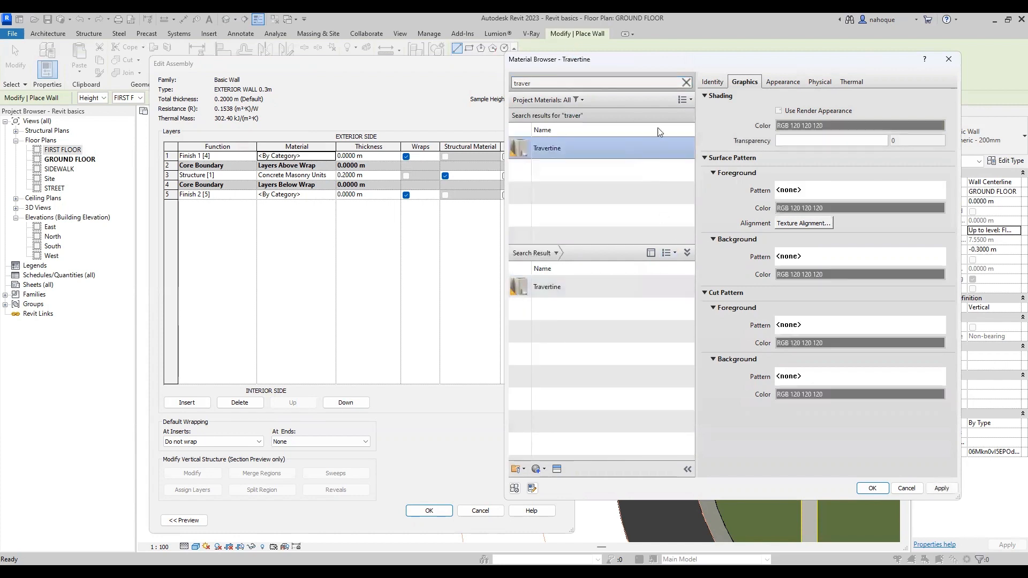
{"action": "left_click", "coordinate": [793, 111]}
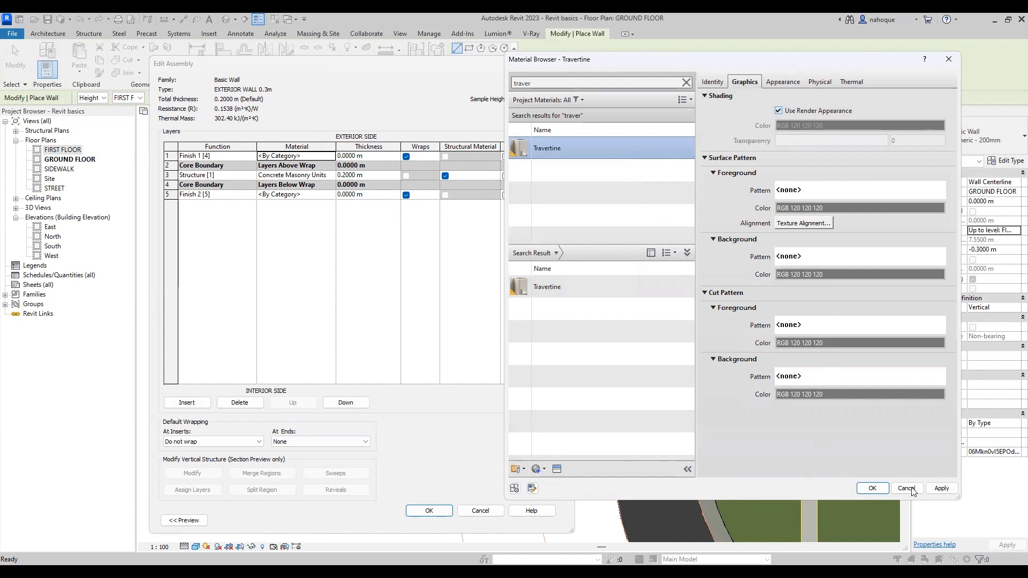
{"action": "left_click", "coordinate": [873, 489]}
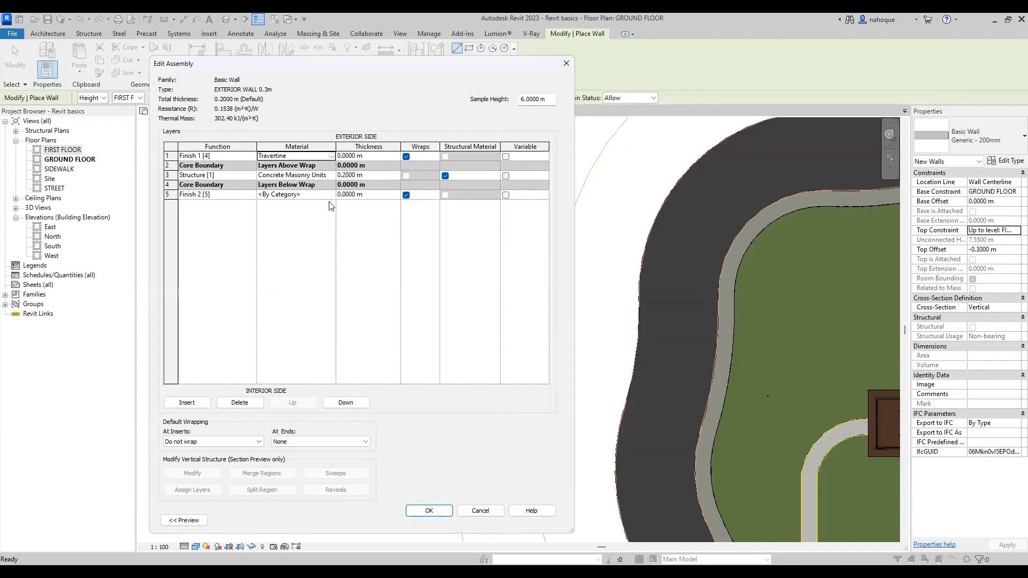
Step: Set the thickness of both finish layers to 0.025 m and of the masonry core layer to 0.25 m
{"action": "left_click", "coordinate": [348, 155]}
{"action": "type", "text": "25"}
{"action": "left_click", "coordinate": [346, 195]}
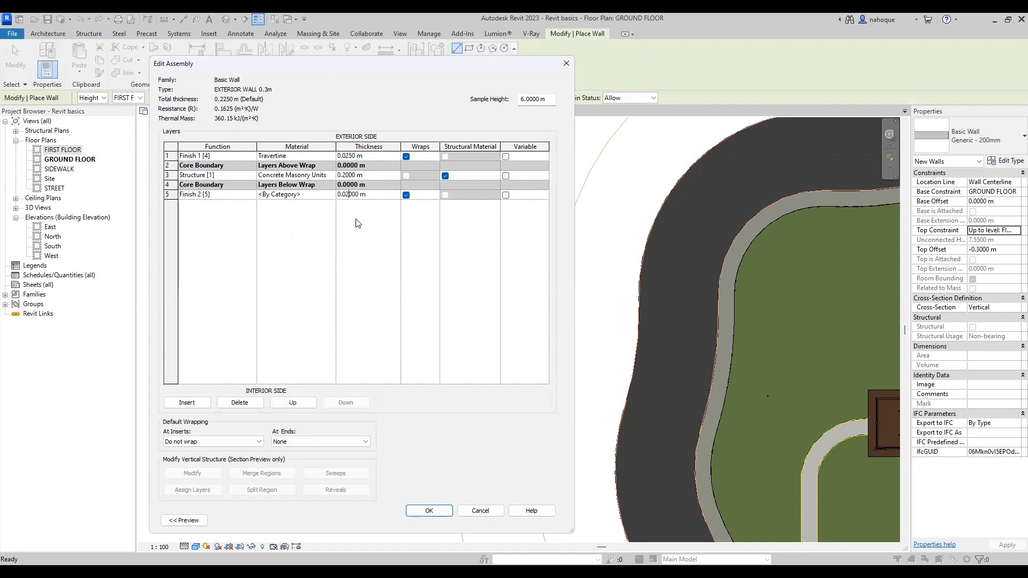
{"action": "type", "text": "25"}
{"action": "left_click", "coordinate": [347, 175]}
{"action": "type", "text": "5"}
{"action": "key", "text": "Return"}
Step: Create a new material named "my inner finish" for the interior finish layer
{"action": "left_click", "coordinate": [327, 198]}
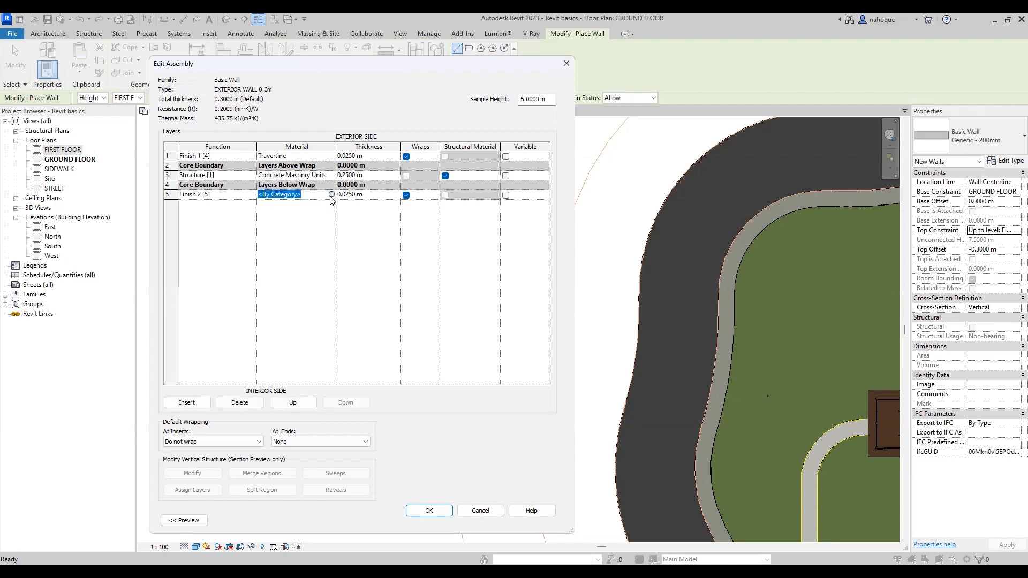
{"action": "left_click", "coordinate": [331, 194]}
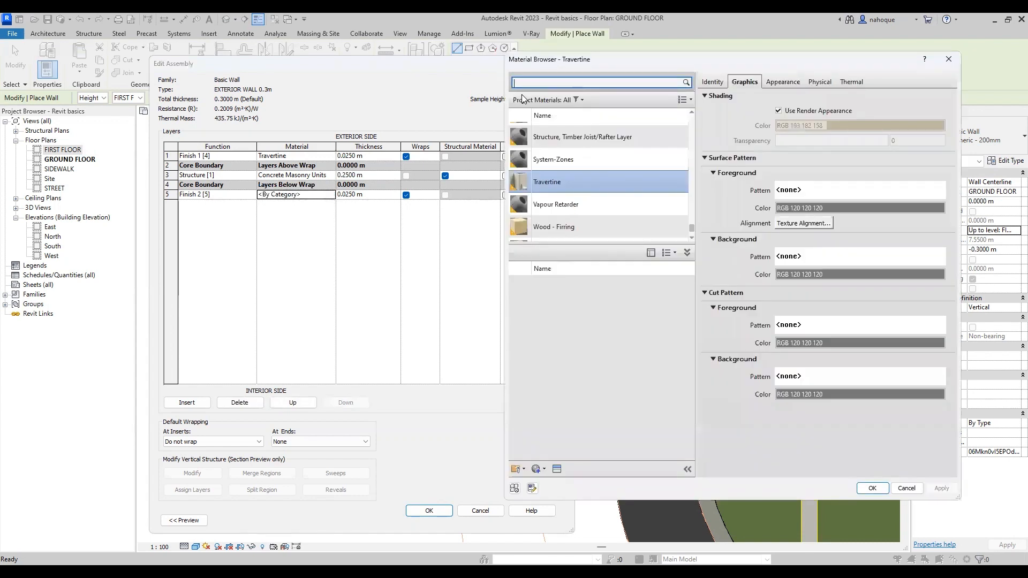
{"action": "type", "text": "paint"}
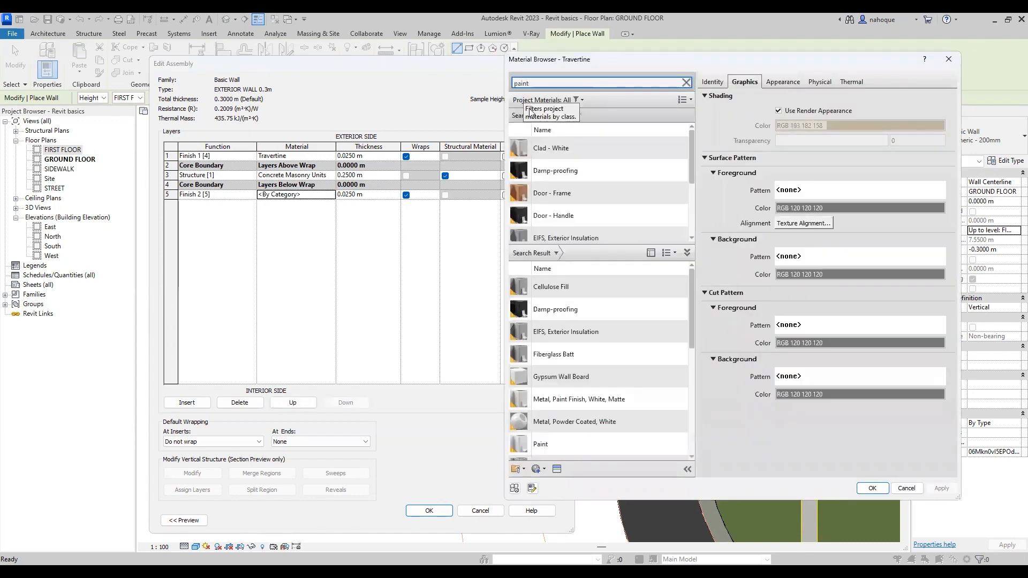
{"action": "left_click", "coordinate": [539, 472]}
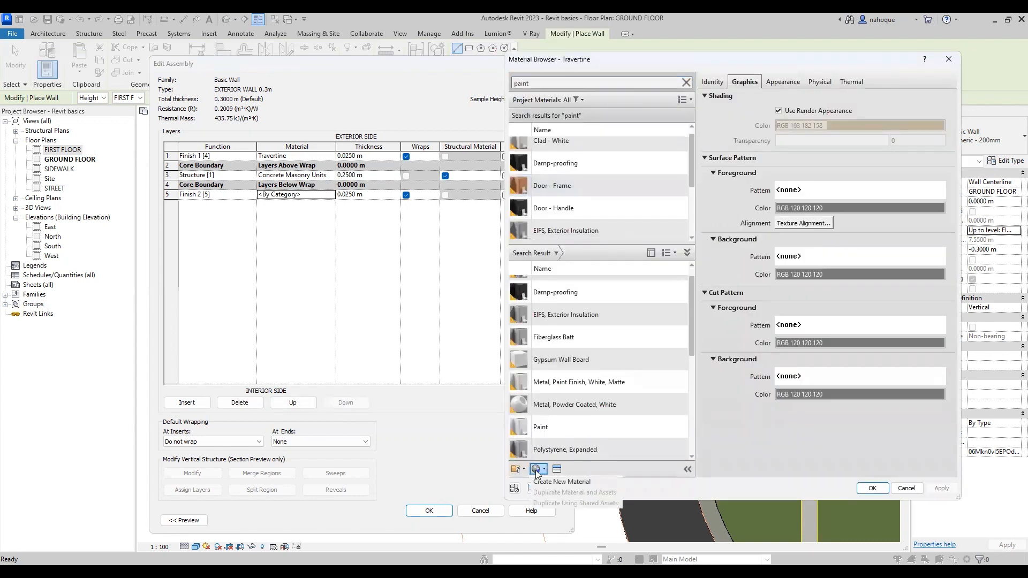
{"action": "left_click", "coordinate": [553, 482]}
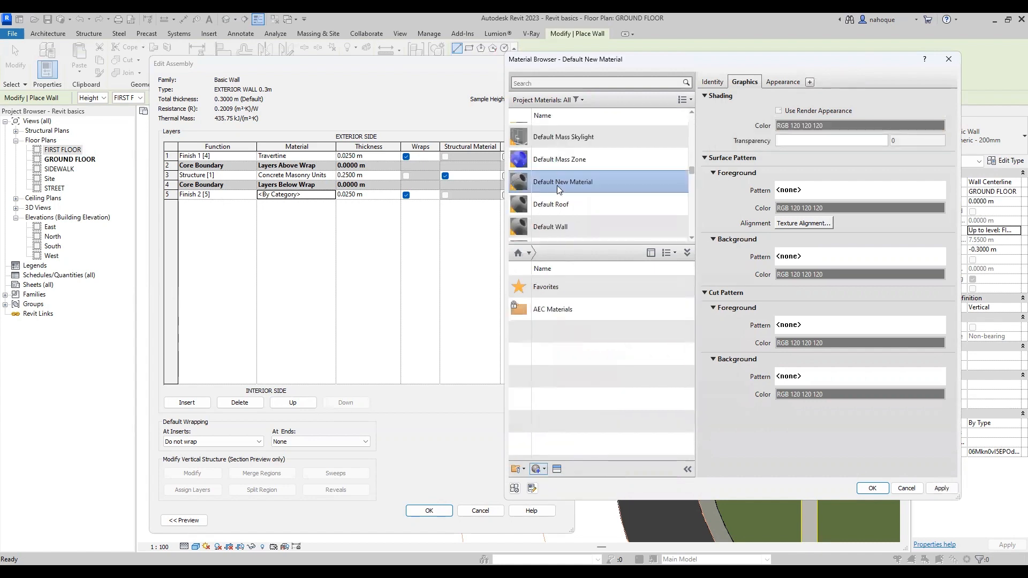
{"action": "right_click", "coordinate": [558, 186]}
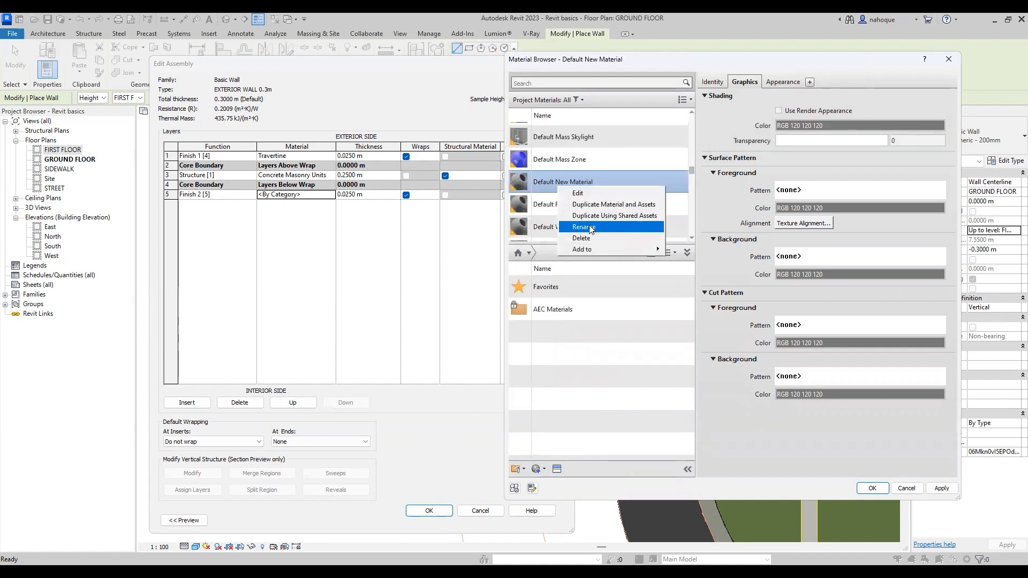
{"action": "left_click", "coordinate": [584, 227]}
{"action": "type", "text": "my inn"}
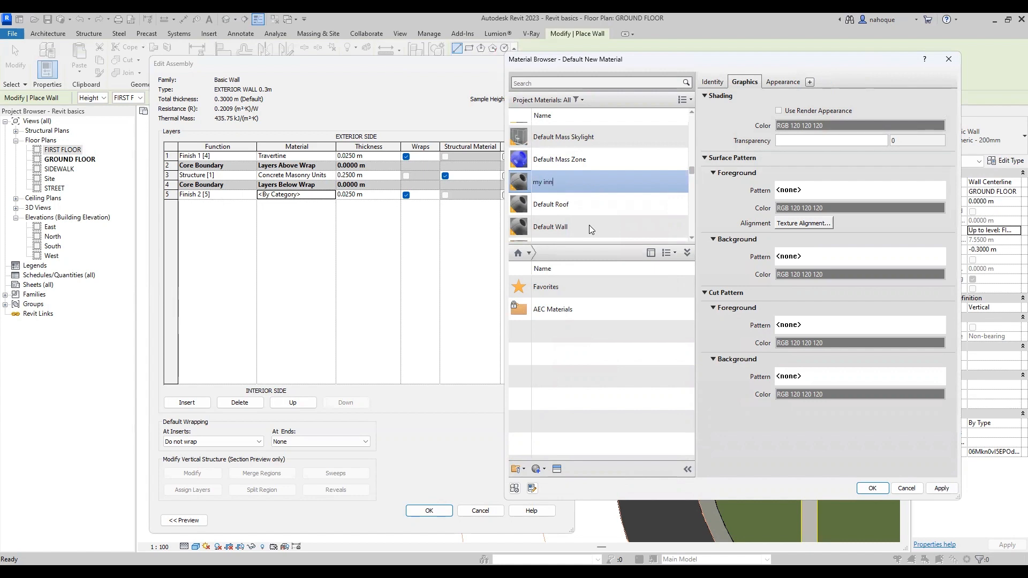
{"action": "type", "text": "er finish"}
{"action": "key", "text": "Return"}
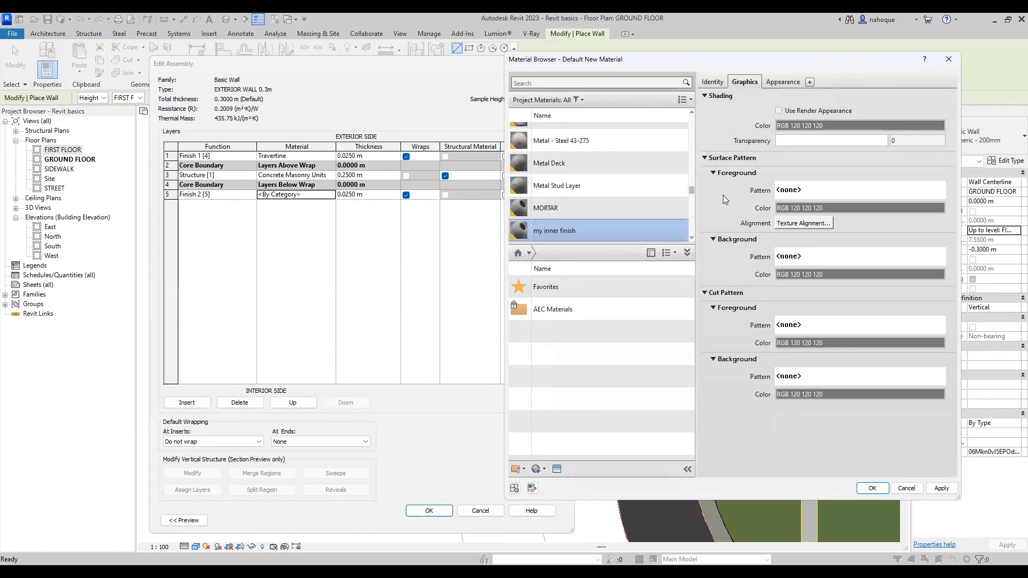
Step: Give my inner finish the Paint - Enamel Glossy (Yellow) appearance with render-appearance shading, and assign it to the interior finish layer
{"action": "left_click", "coordinate": [557, 470]}
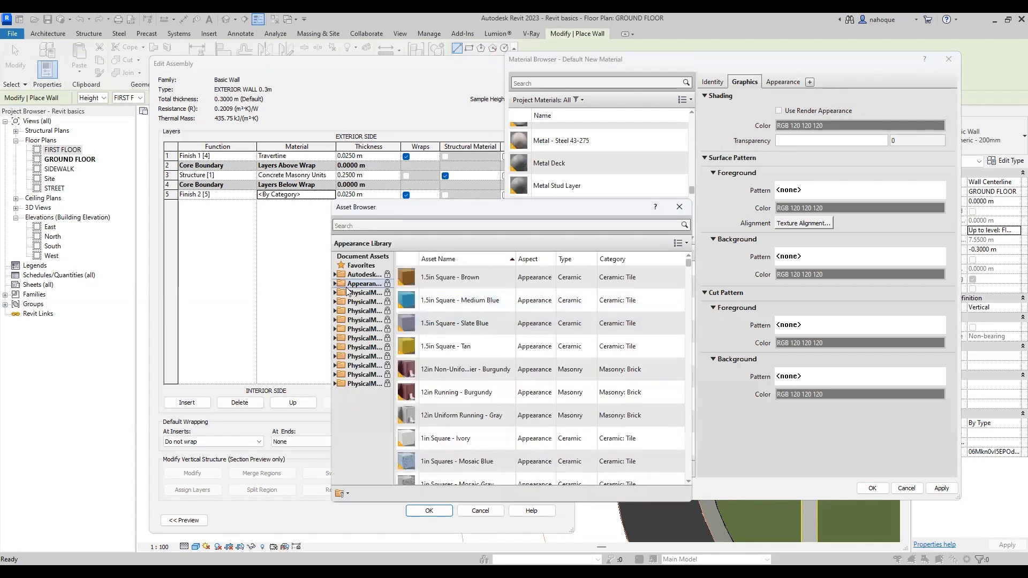
{"action": "double_click", "coordinate": [349, 285]}
{"action": "left_click", "coordinate": [360, 420]}
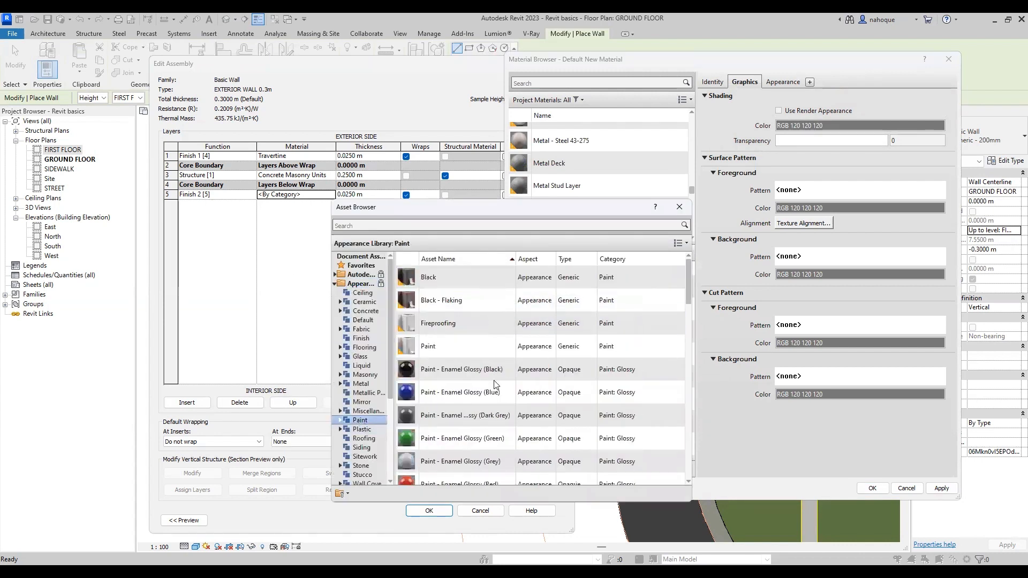
{"action": "scroll", "coordinate": [495, 384], "scroll_direction": "down", "scroll_amount": 1}
{"action": "double_click", "coordinate": [469, 419]}
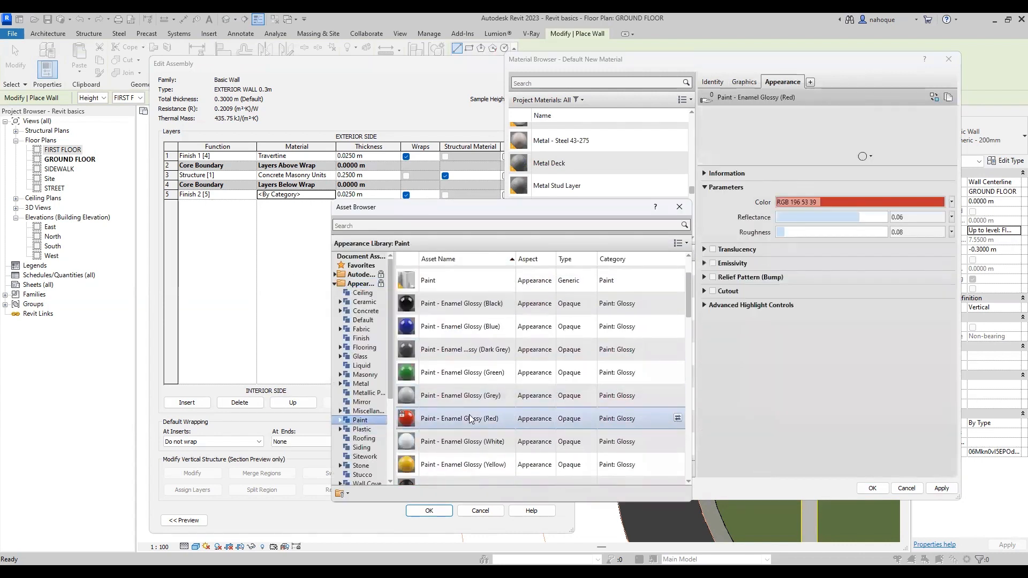
{"action": "scroll", "coordinate": [469, 364], "scroll_direction": "down", "scroll_amount": 2}
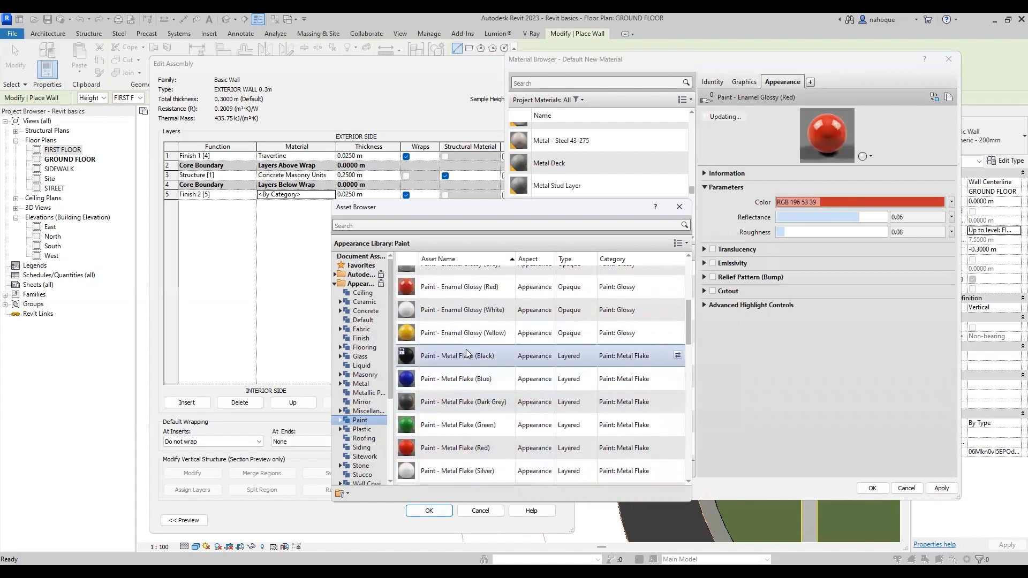
{"action": "double_click", "coordinate": [467, 332]}
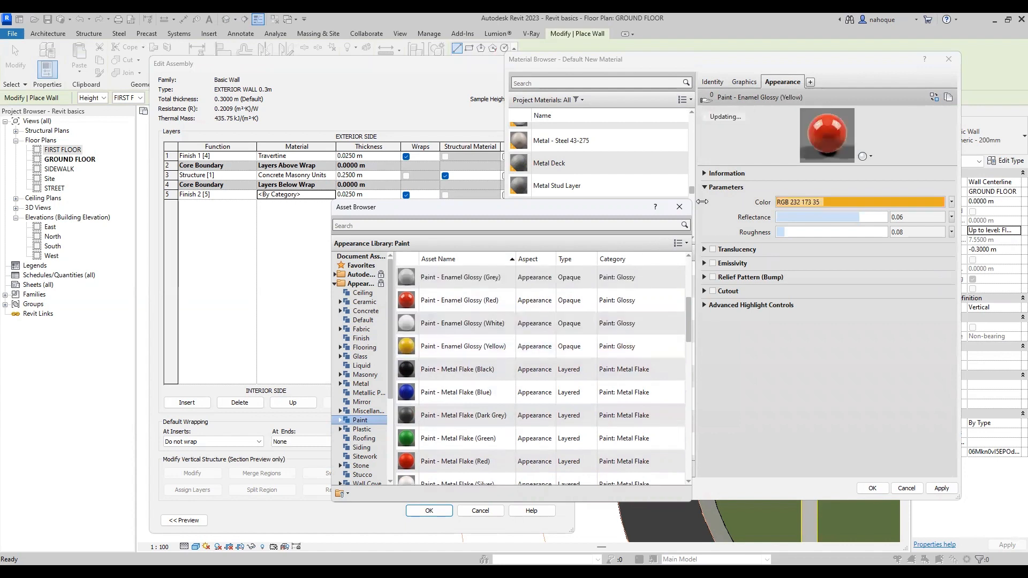
{"action": "left_click", "coordinate": [745, 81]}
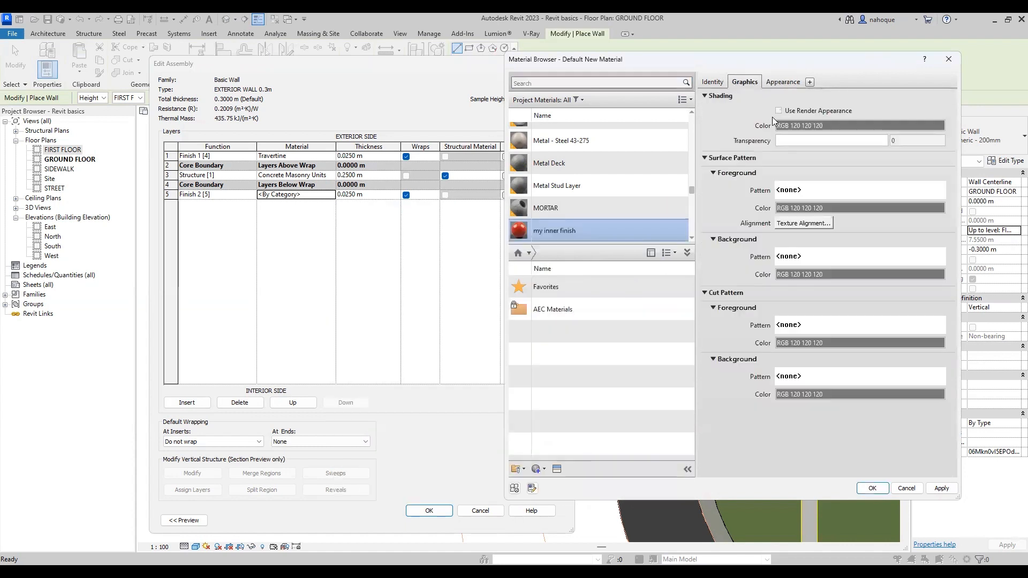
{"action": "left_click", "coordinate": [860, 490]}
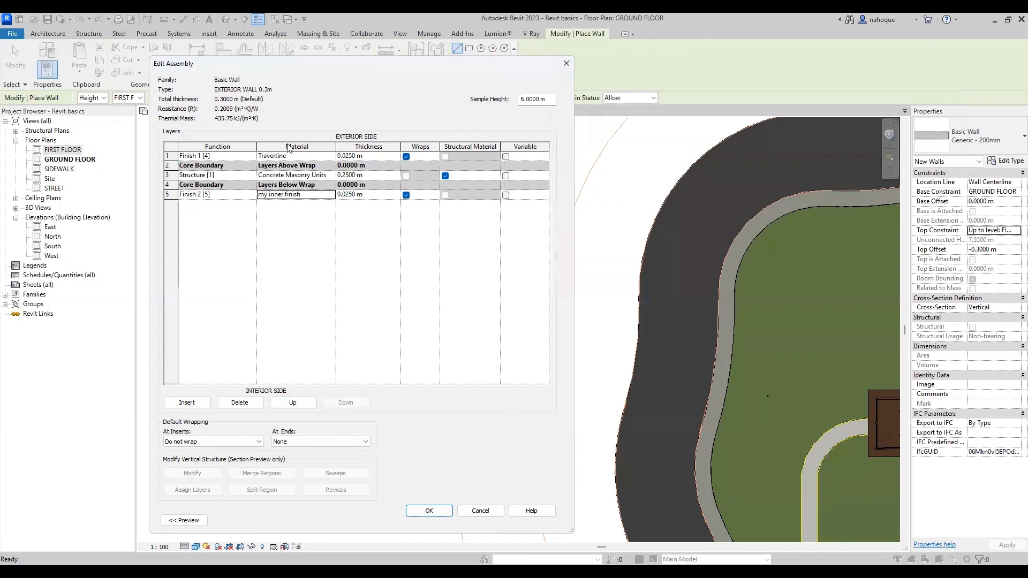
Step: Show the wall preview, set wrapping to Both at inserts and Exterior at ends, and accept the wall type
{"action": "left_click", "coordinate": [184, 521]}
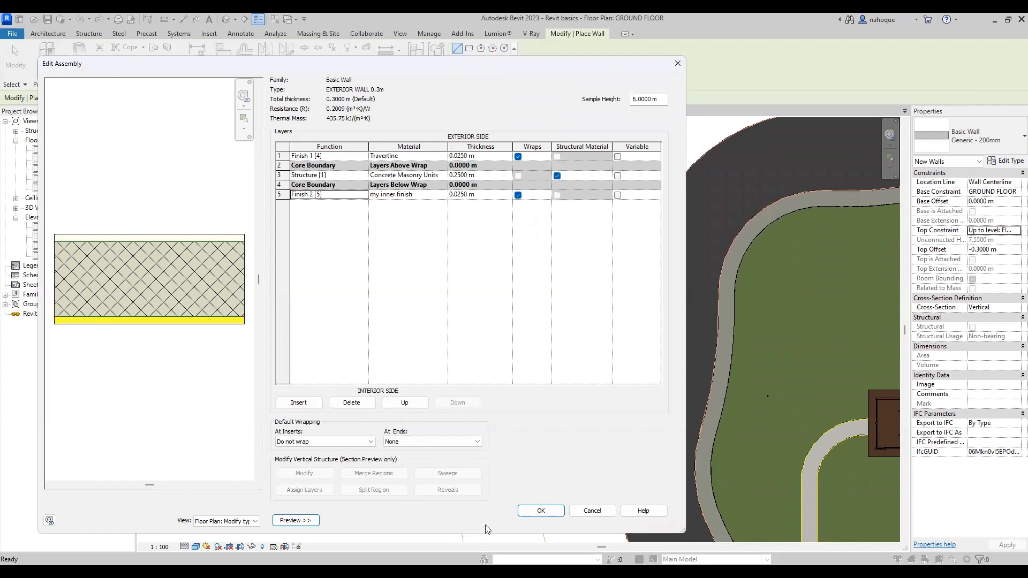
{"action": "left_click", "coordinate": [318, 445]}
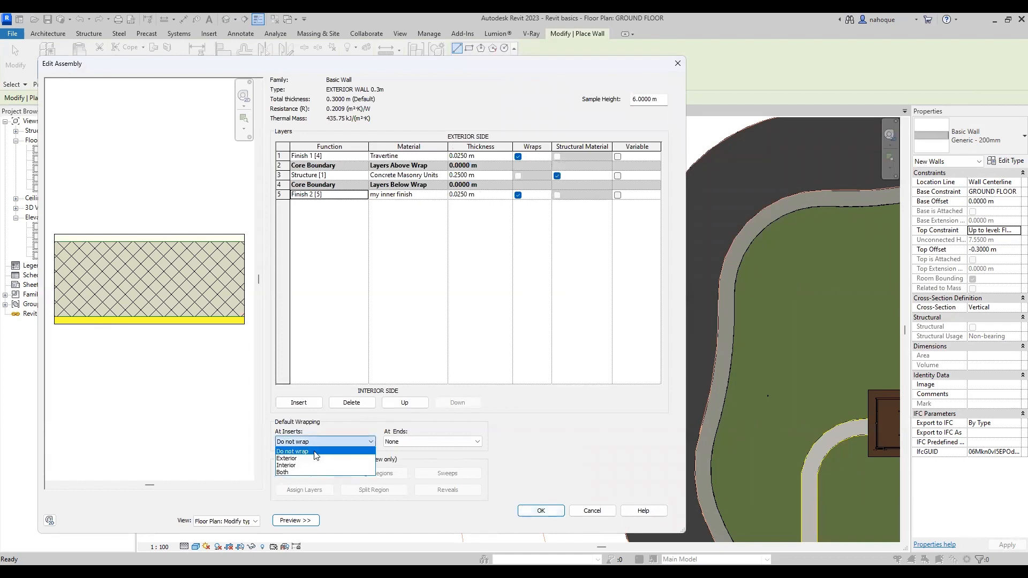
{"action": "left_click", "coordinate": [284, 473]}
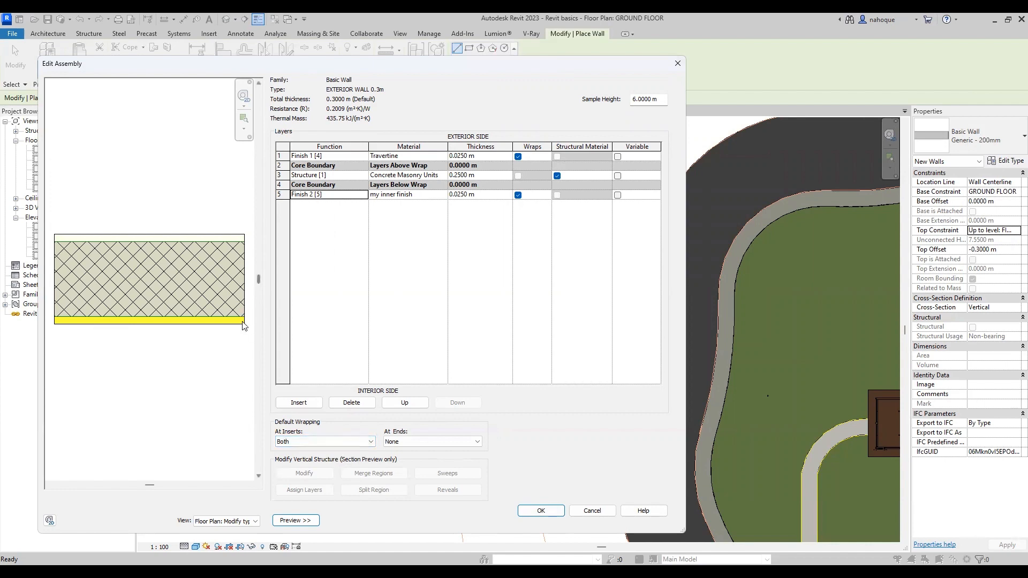
{"action": "left_click", "coordinate": [396, 443]}
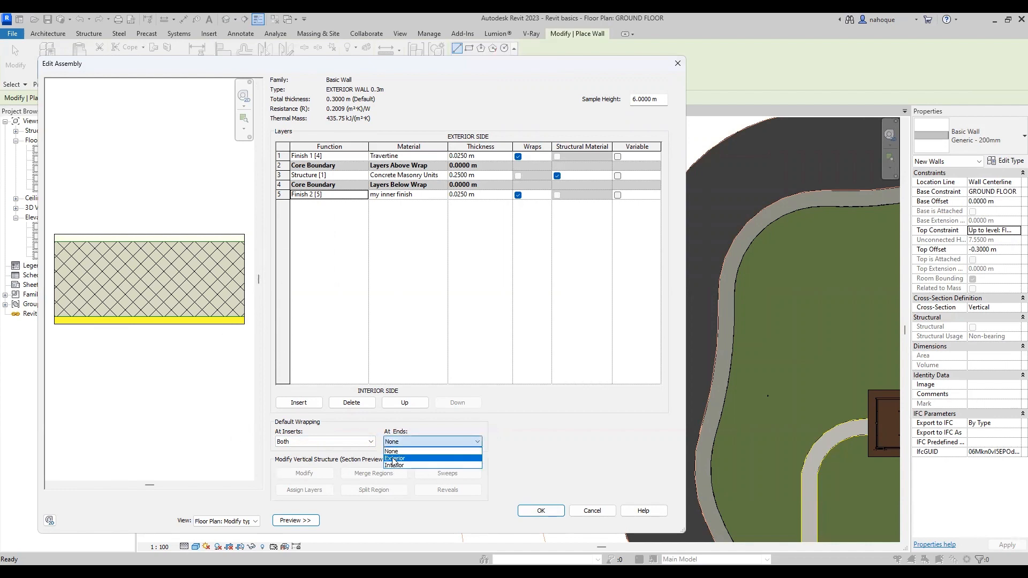
{"action": "left_click", "coordinate": [394, 459]}
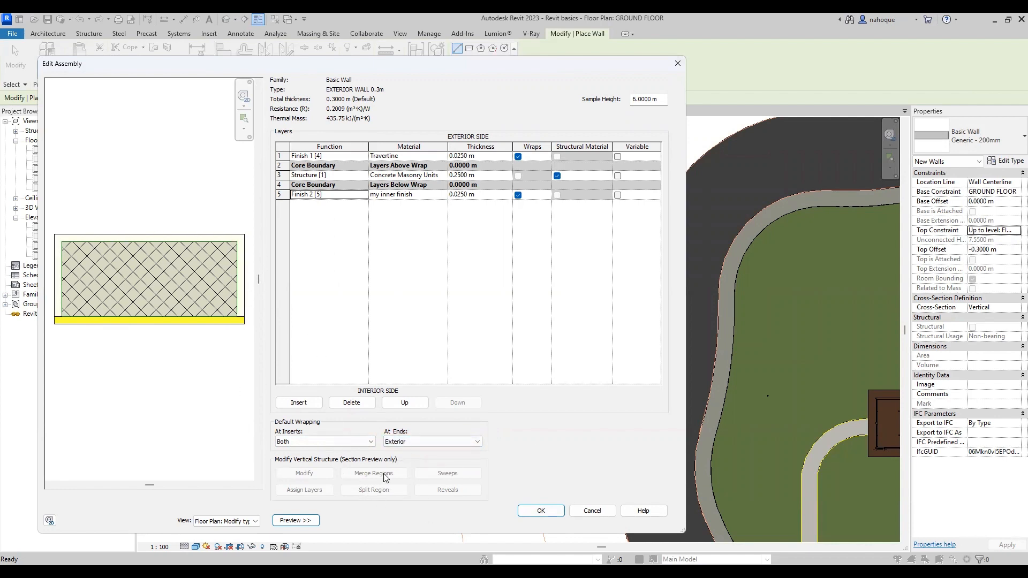
{"action": "left_click", "coordinate": [530, 513]}
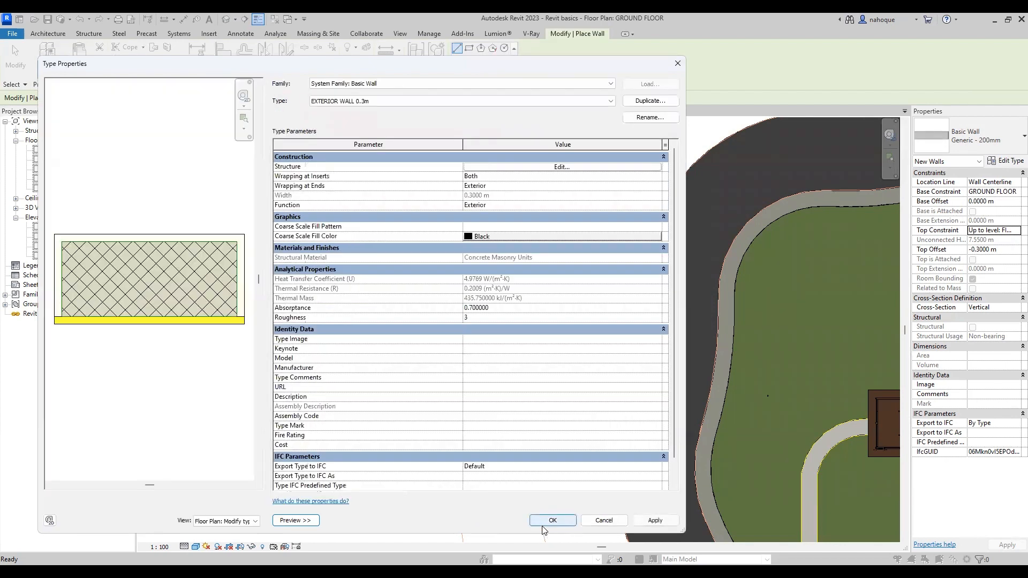
{"action": "left_click", "coordinate": [545, 520]}
Step: Place an EXTERIOR WALL 0.3m by picking the upper segment of the curved line nearer the road
{"action": "scroll", "coordinate": [589, 458], "scroll_direction": "up", "scroll_amount": 3}
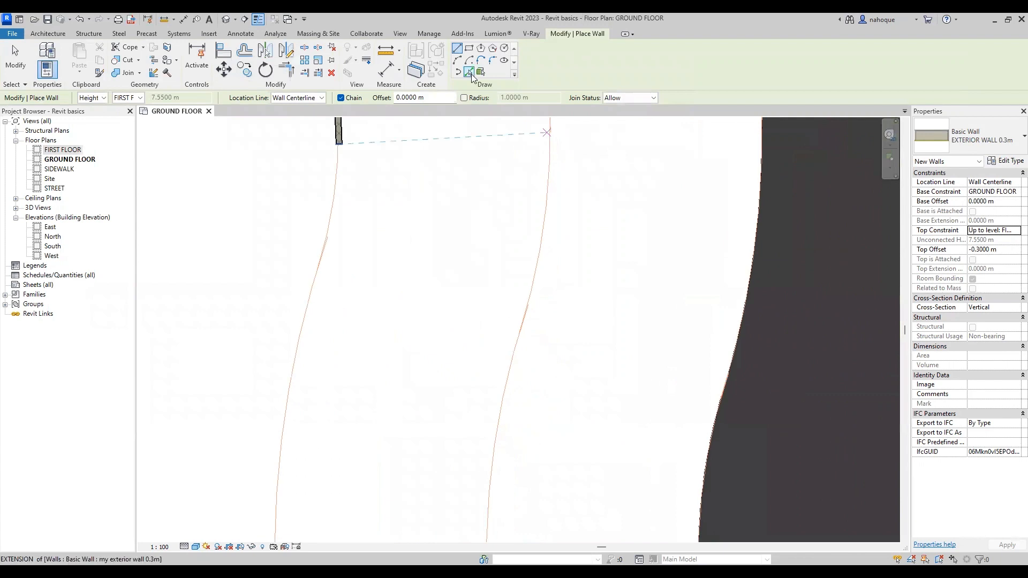
{"action": "left_click", "coordinate": [545, 223]}
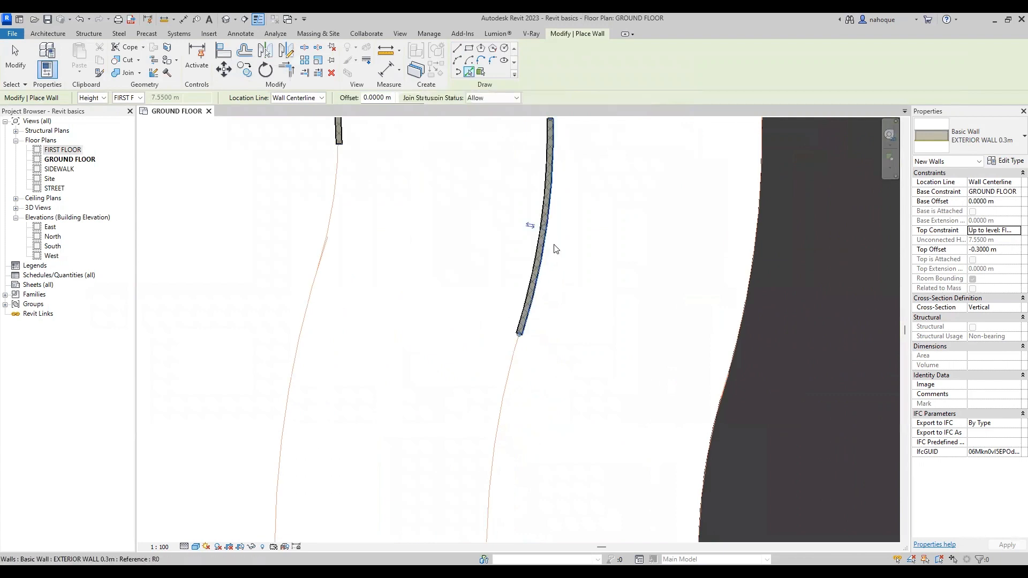
{"action": "scroll", "coordinate": [528, 337], "scroll_direction": "up", "scroll_amount": 2}
{"action": "scroll", "coordinate": [511, 364], "scroll_direction": "up", "scroll_amount": 6}
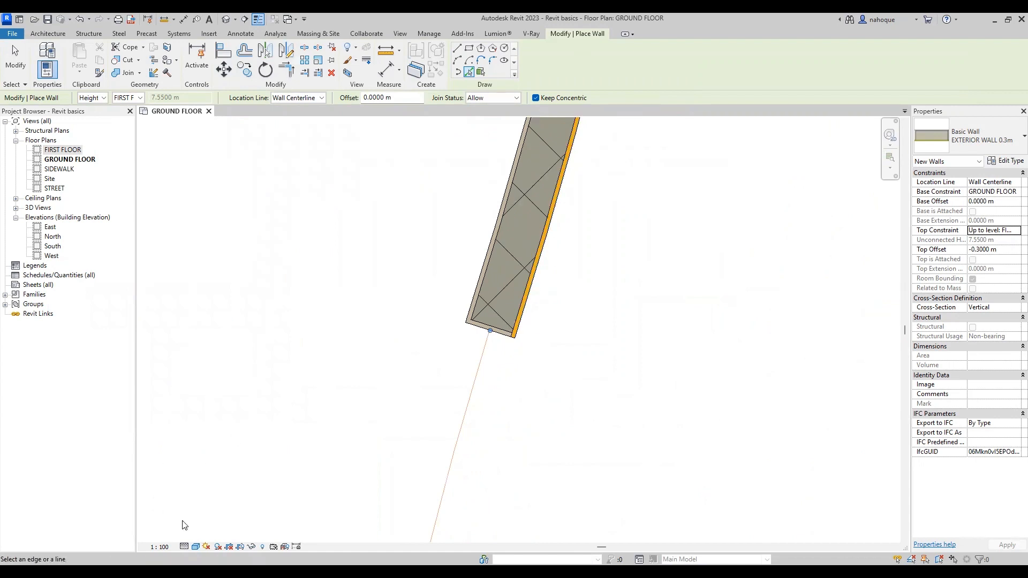
Step: Compare the placed wall's display at Coarse and Fine detail levels, leaving the view set to Fine
{"action": "left_click", "coordinate": [185, 546]}
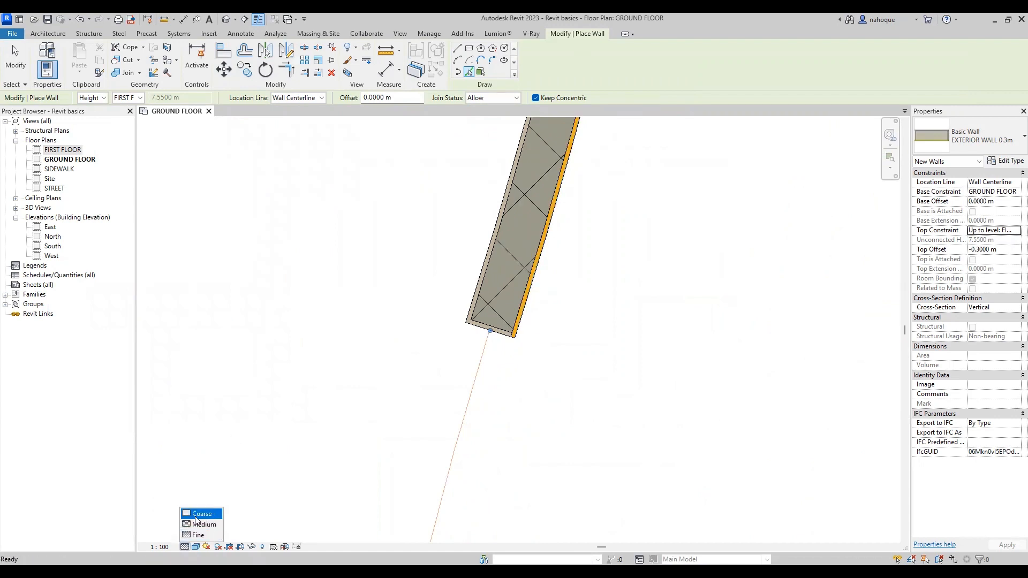
{"action": "left_click", "coordinate": [196, 516]}
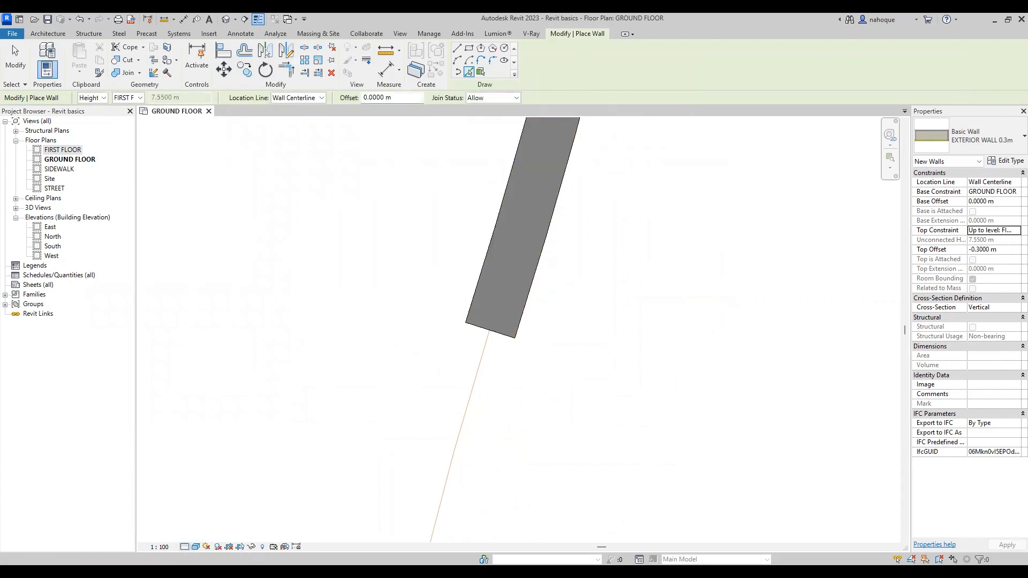
{"action": "left_click", "coordinate": [184, 547]}
{"action": "left_click", "coordinate": [196, 535]}
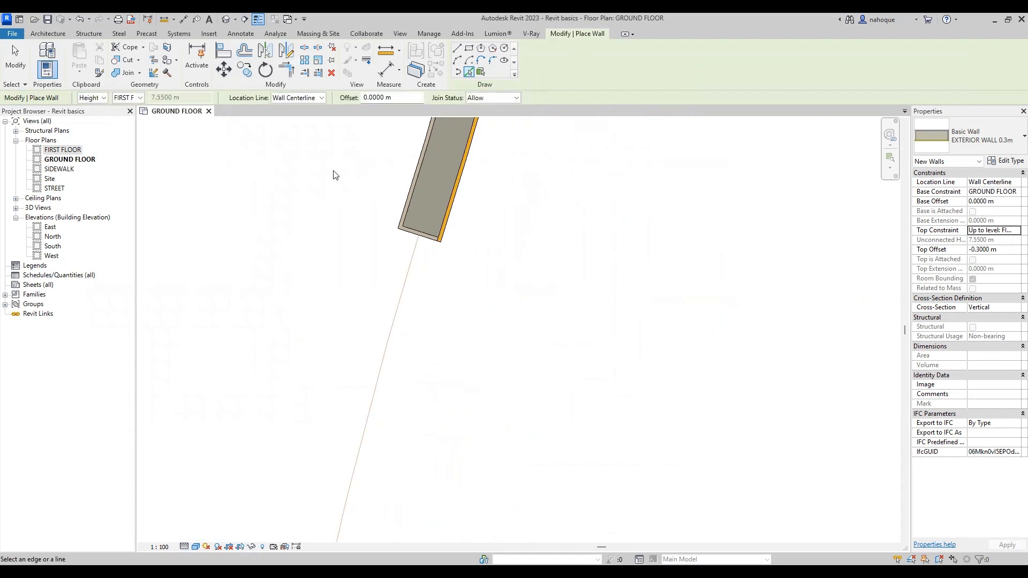
Step: Place a wall along the next segment of the curved line with its location line set to Finish Face: Exterior
{"action": "left_click", "coordinate": [284, 101]}
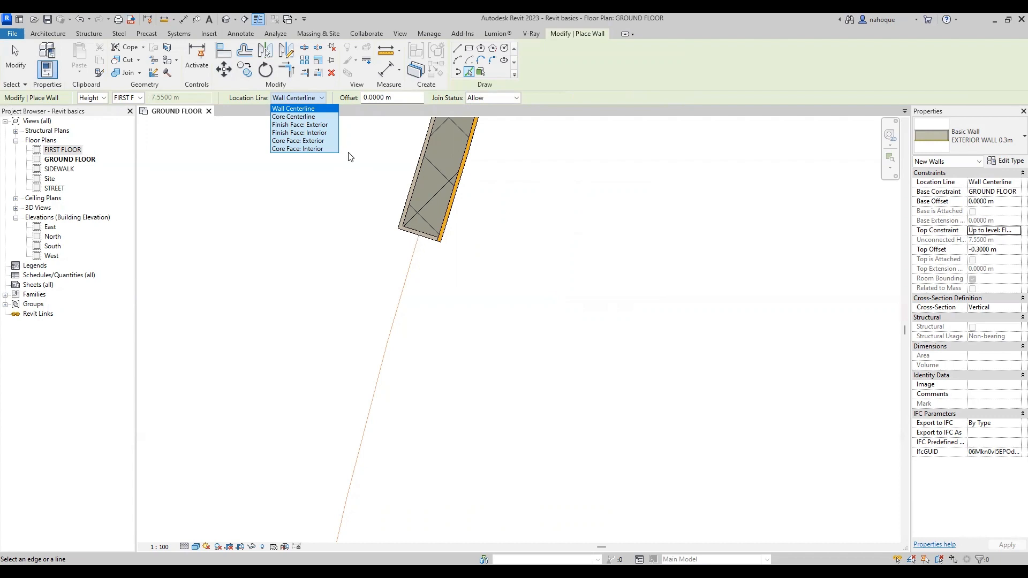
{"action": "left_click", "coordinate": [289, 126]}
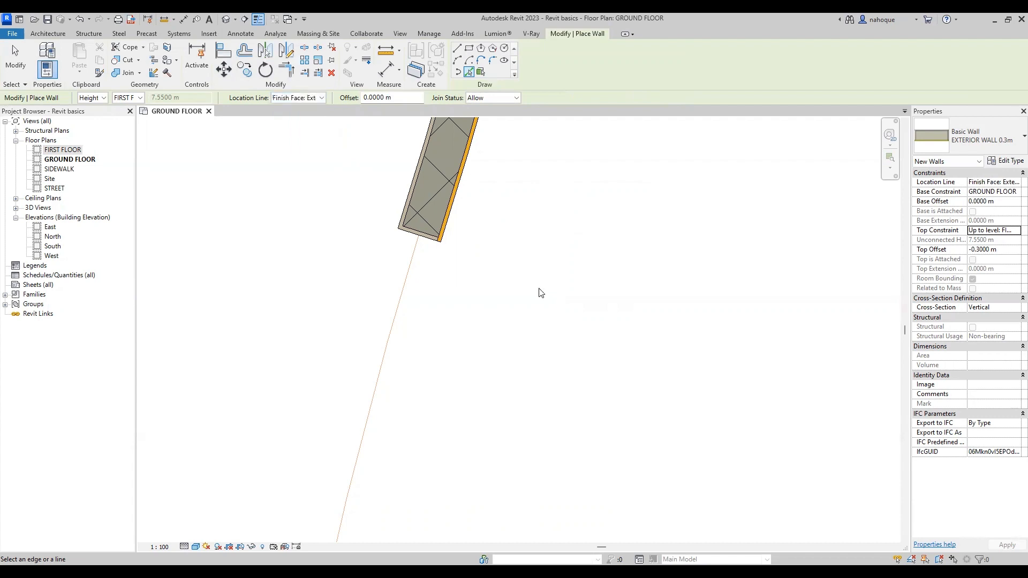
{"action": "left_click", "coordinate": [371, 393]}
{"action": "scroll", "coordinate": [441, 265], "scroll_direction": "down", "scroll_amount": 3}
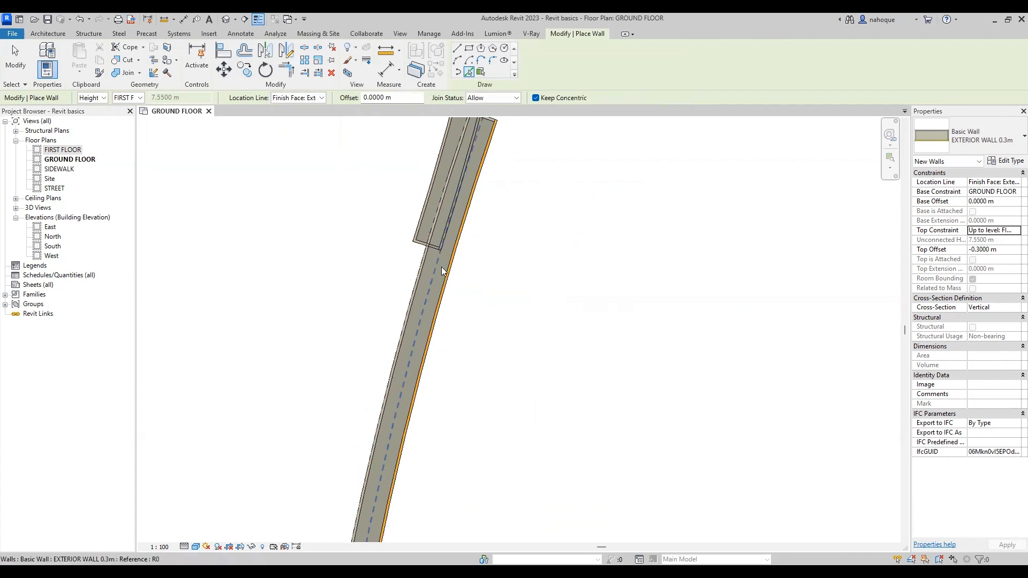
{"action": "left_click", "coordinate": [420, 293]}
{"action": "scroll", "coordinate": [413, 363], "scroll_direction": "down", "scroll_amount": 2}
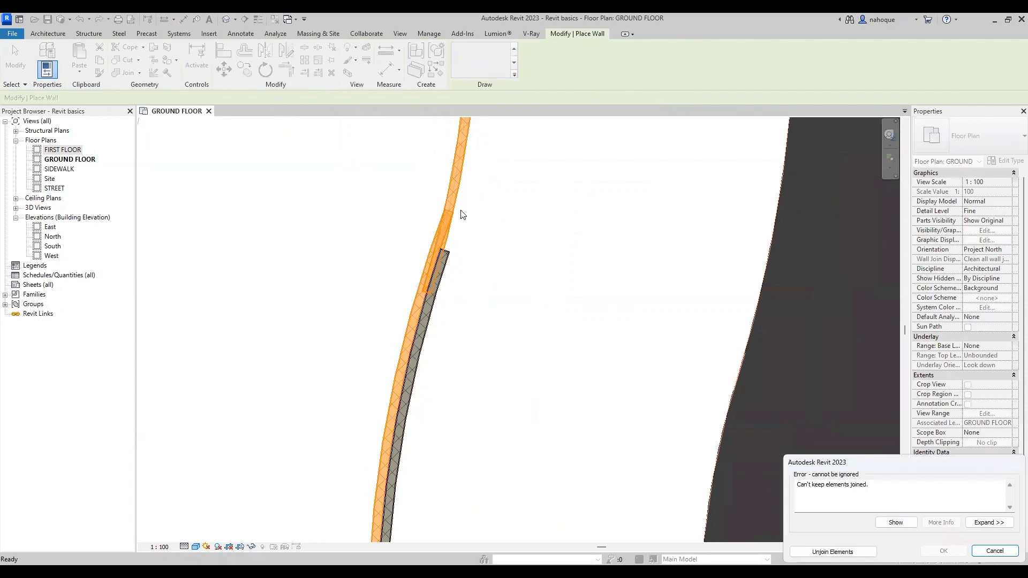
{"action": "scroll", "coordinate": [449, 291], "scroll_direction": "up", "scroll_amount": 2}
{"action": "key", "text": "Escape"}
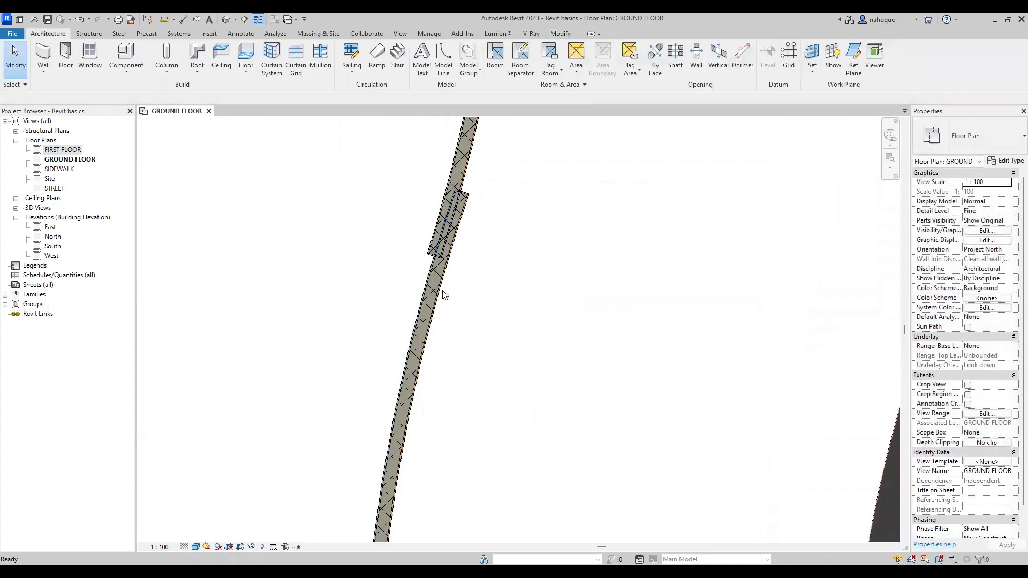
Step: Delete the overlapping wall on the lower segment of the curved line
{"action": "left_click", "coordinate": [440, 282]}
{"action": "key", "text": "Delete"}
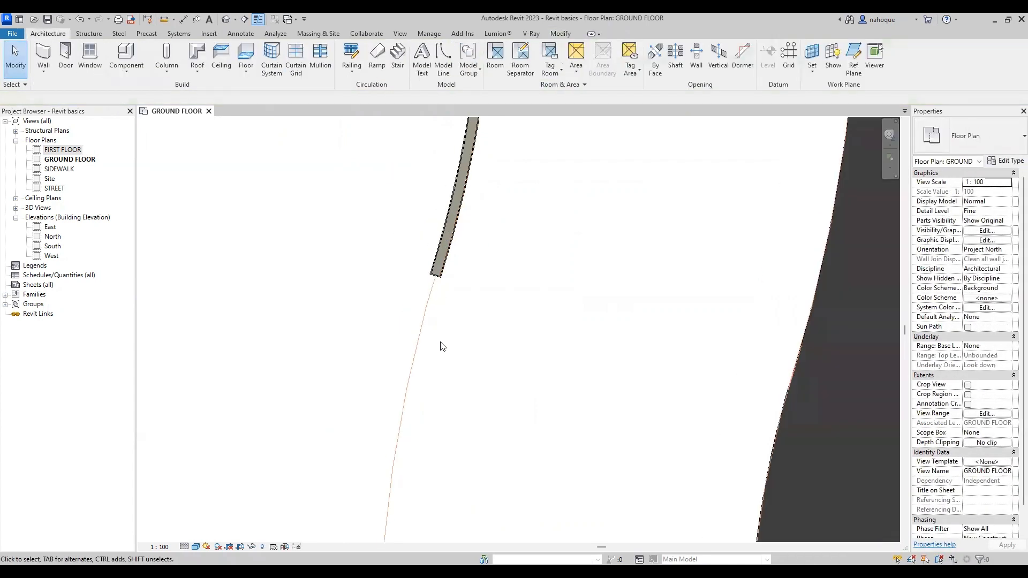
{"action": "scroll", "coordinate": [437, 346], "scroll_direction": "down", "scroll_amount": 5}
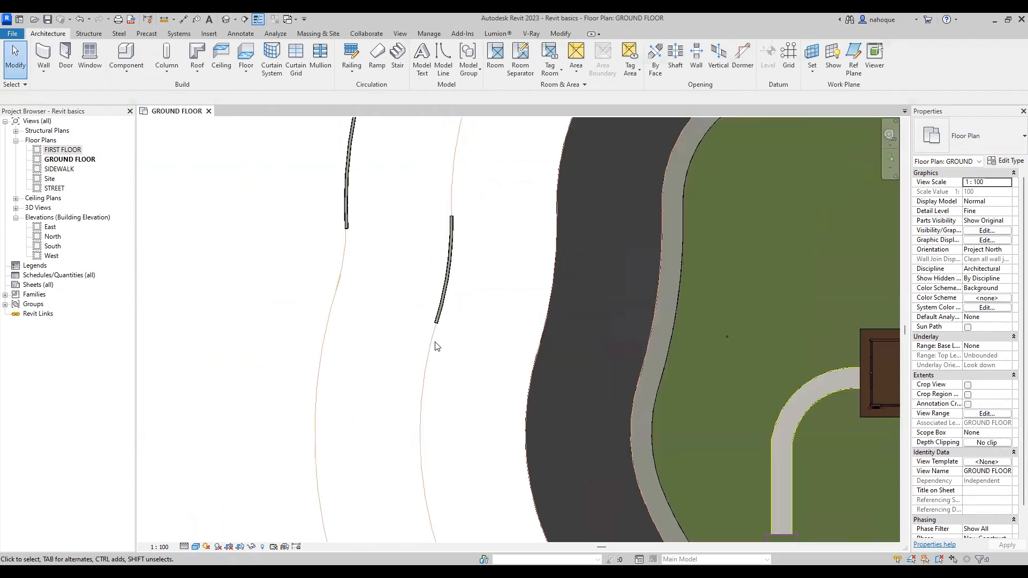
{"action": "scroll", "coordinate": [423, 332], "scroll_direction": "up", "scroll_amount": 2}
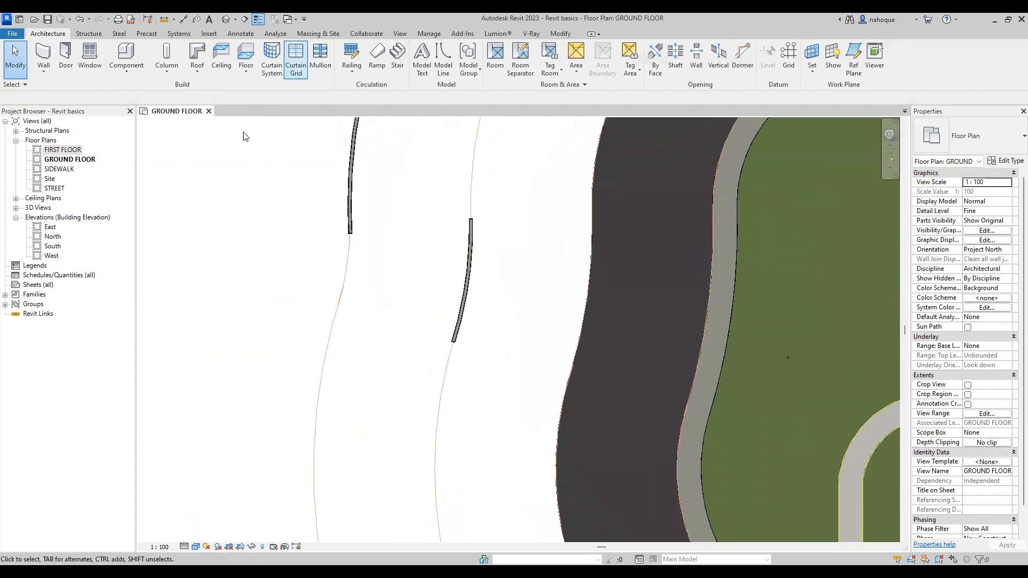
Step: Draw a rectangle of EXTERIOR WALL 0.3m walls, about 15 m by 11 m, west of the curved lines and check it in 3D
{"action": "left_click", "coordinate": [43, 68]}
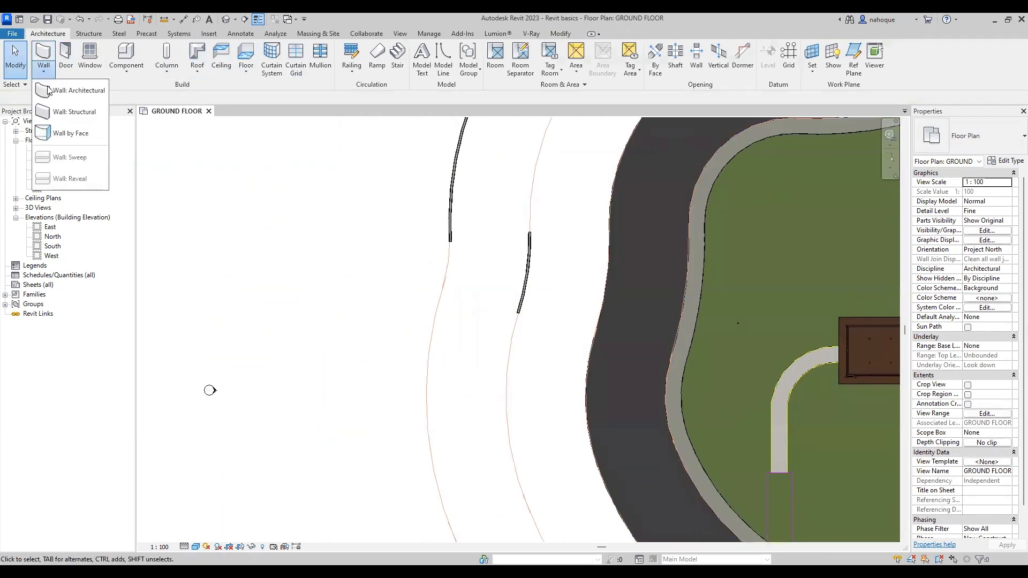
{"action": "left_click", "coordinate": [54, 100]}
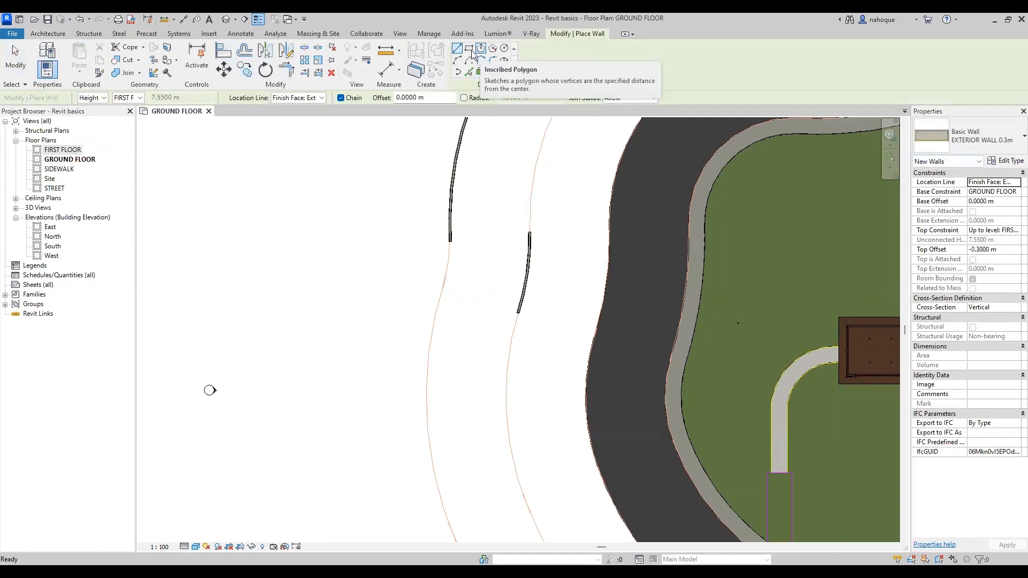
{"action": "left_click", "coordinate": [225, 230]}
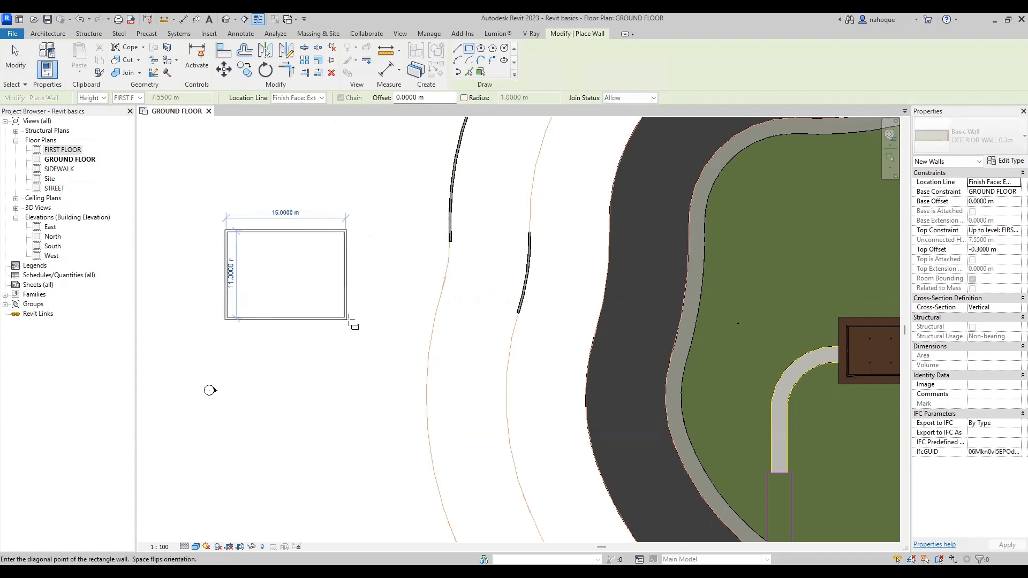
{"action": "left_click", "coordinate": [346, 319]}
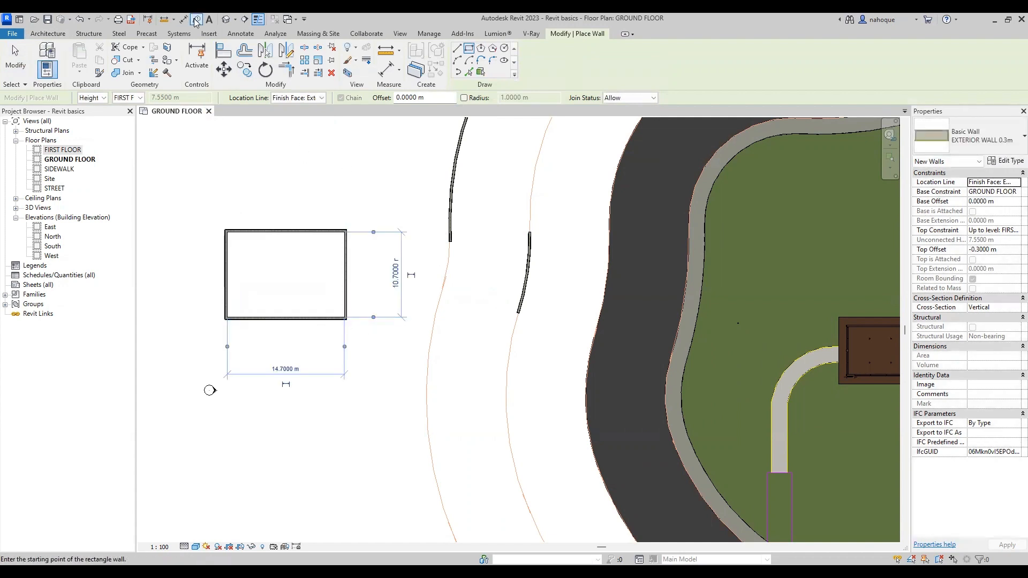
{"action": "left_click", "coordinate": [225, 19]}
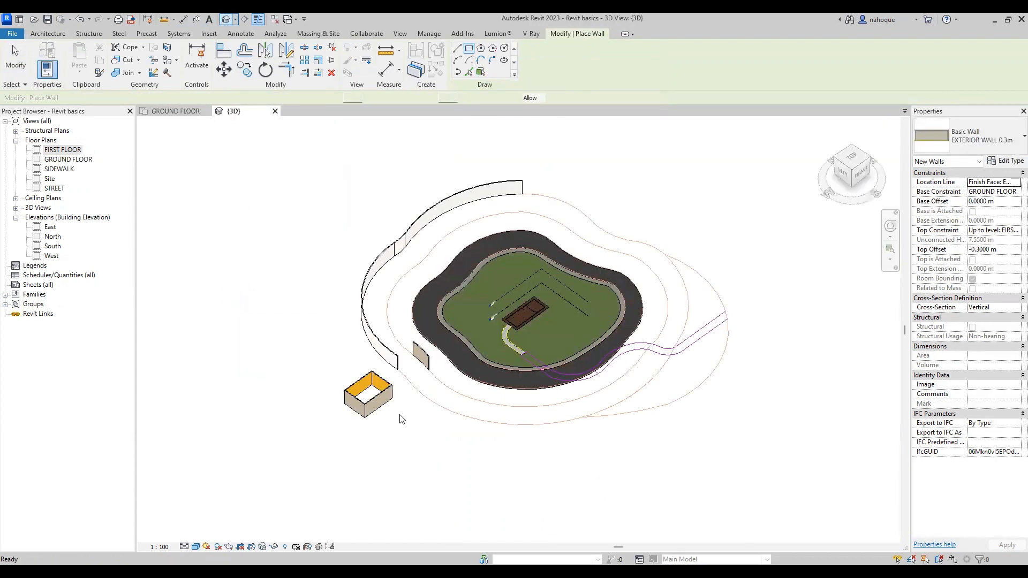
{"action": "scroll", "coordinate": [372, 423], "scroll_direction": "up", "scroll_amount": 5}
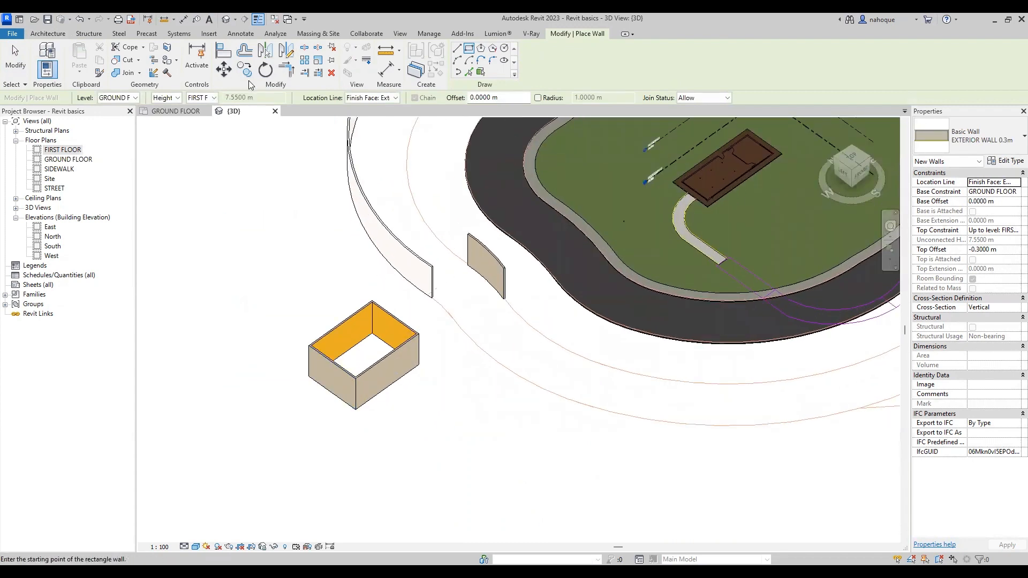
{"action": "key", "text": "Escape"}
{"action": "key", "text": "Escape"}
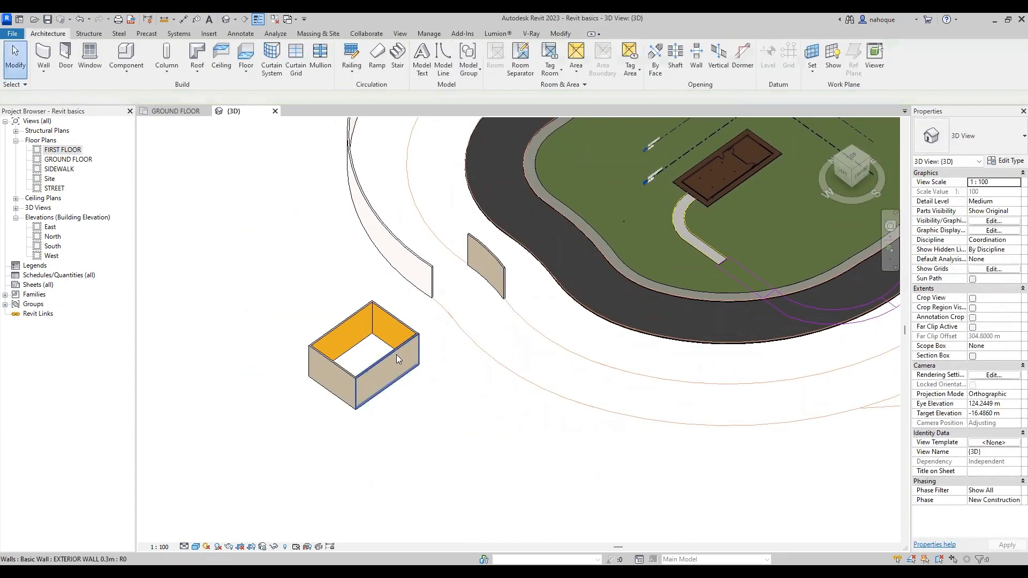
Step: Flip the rectangle's lower long wall so its exterior finish faces inward, and view the swapped faces in 3D
{"action": "left_click", "coordinate": [396, 355]}
{"action": "left_click", "coordinate": [176, 112]}
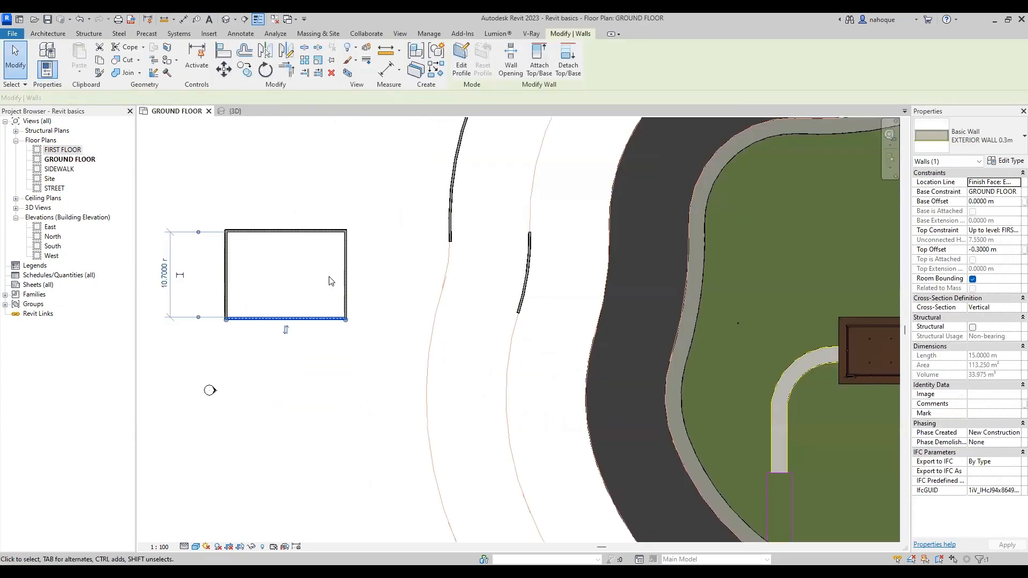
{"action": "left_click", "coordinate": [286, 331]}
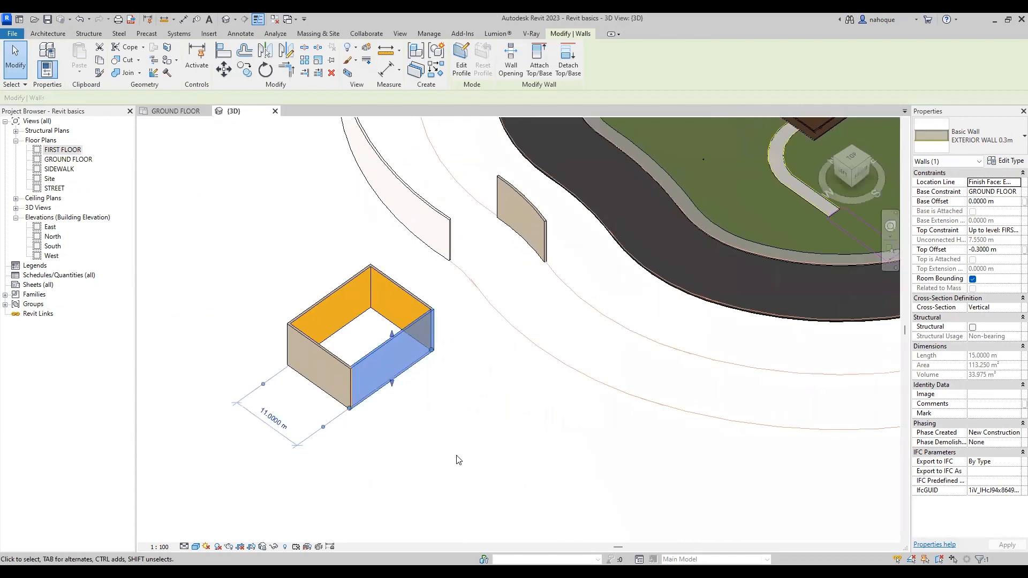
{"action": "left_click", "coordinate": [456, 455]}
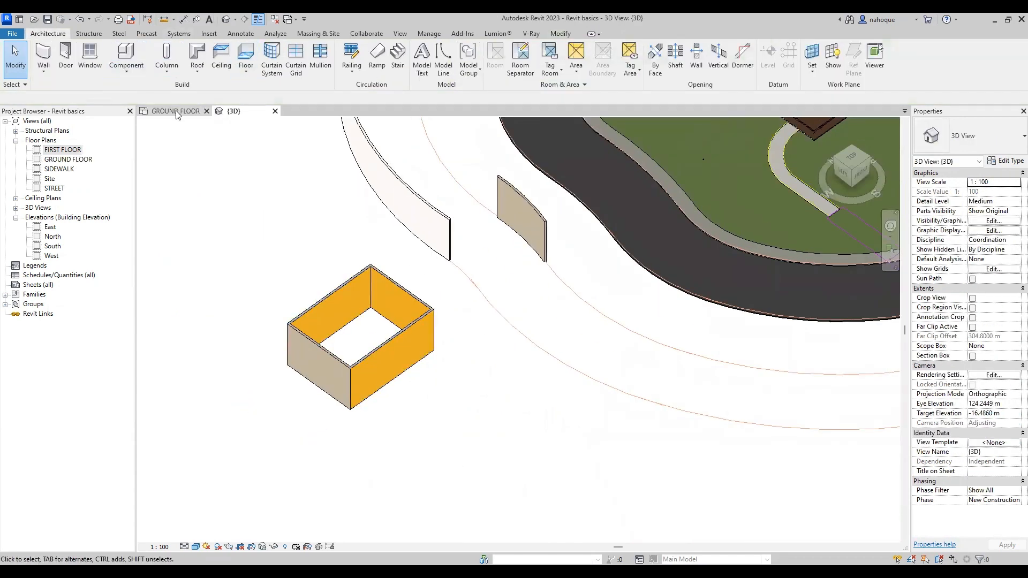
Step: Flip the rectangle's lower long wall back from the GROUND FLOOR plan so its exterior finish faces outward
{"action": "left_click", "coordinate": [365, 358]}
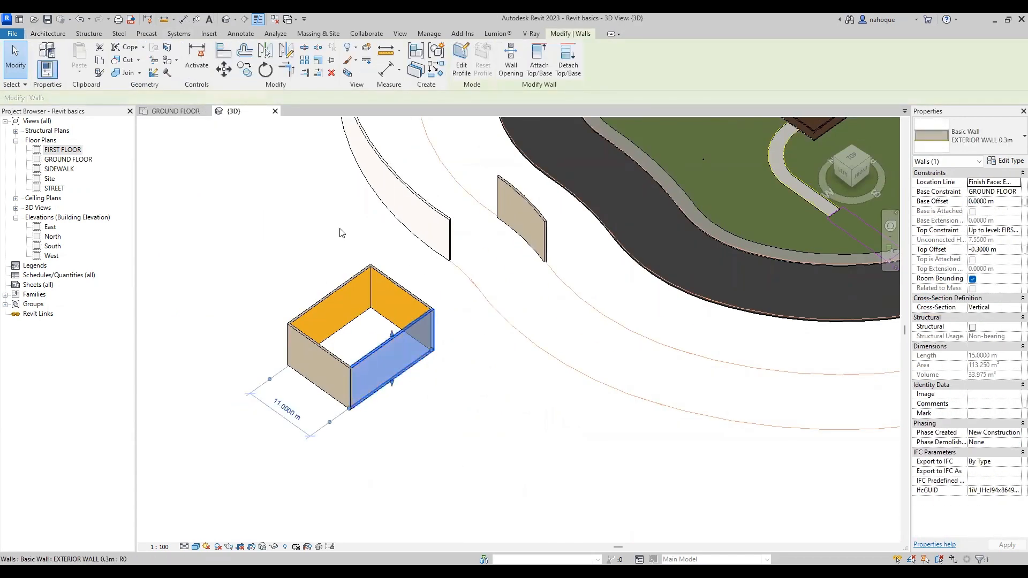
{"action": "left_click", "coordinate": [177, 112]}
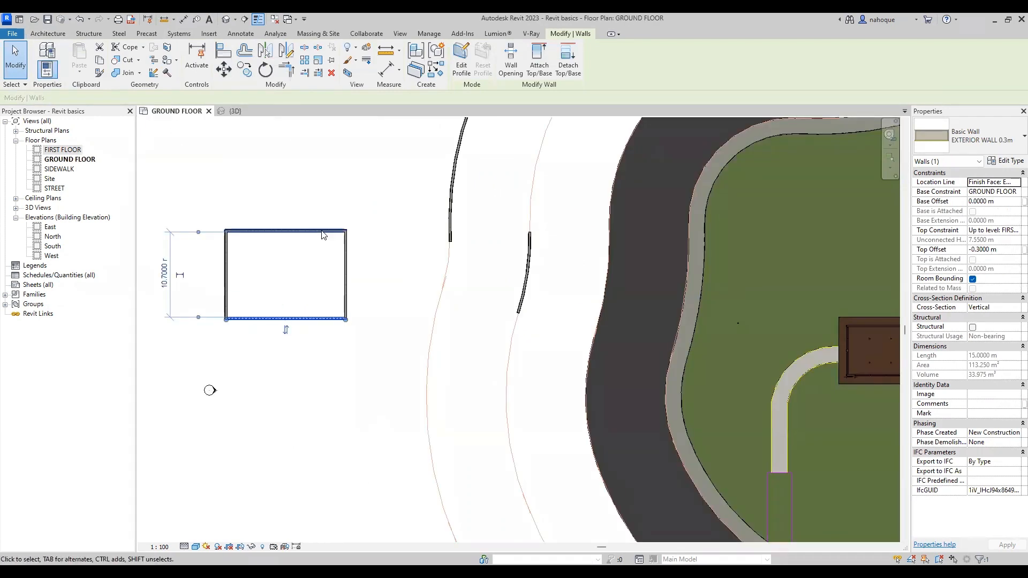
{"action": "left_click", "coordinate": [305, 211]}
Step: Open the East elevation and examine the gap between the rectangle walls' top and the FIRST FLOOR level against their Top Offset
{"action": "scroll", "coordinate": [234, 303], "scroll_direction": "up", "scroll_amount": 1}
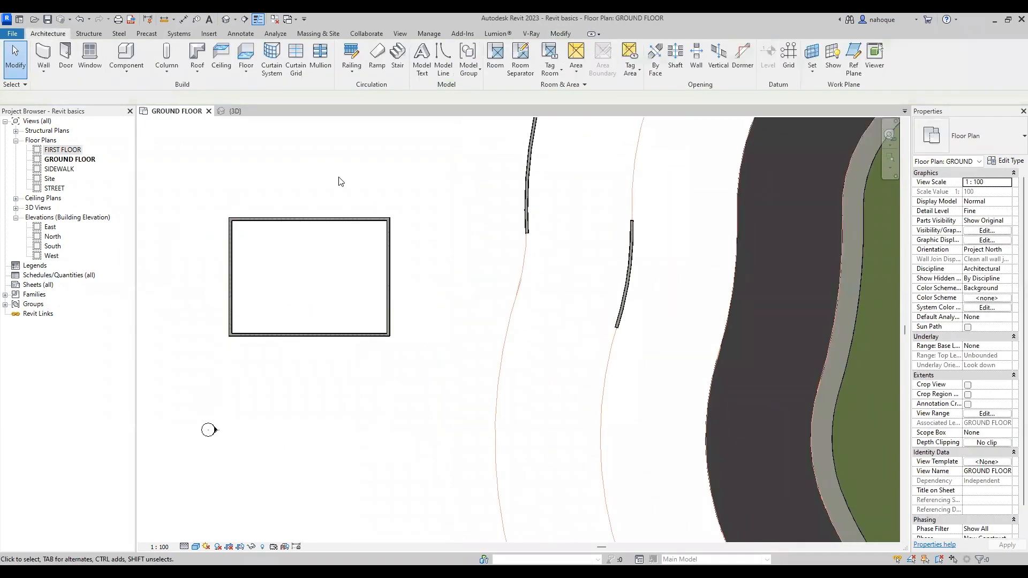
{"action": "scroll", "coordinate": [332, 180], "scroll_direction": "up", "scroll_amount": 2}
{"action": "scroll", "coordinate": [512, 246], "scroll_direction": "down", "scroll_amount": 3}
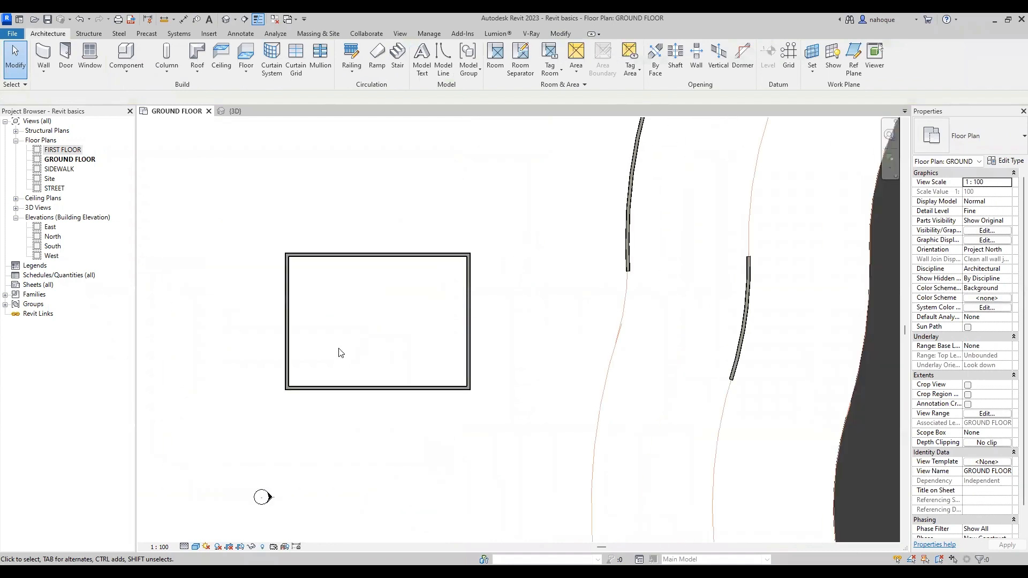
{"action": "scroll", "coordinate": [338, 351], "scroll_direction": "up", "scroll_amount": 3}
{"action": "scroll", "coordinate": [292, 333], "scroll_direction": "up", "scroll_amount": 1}
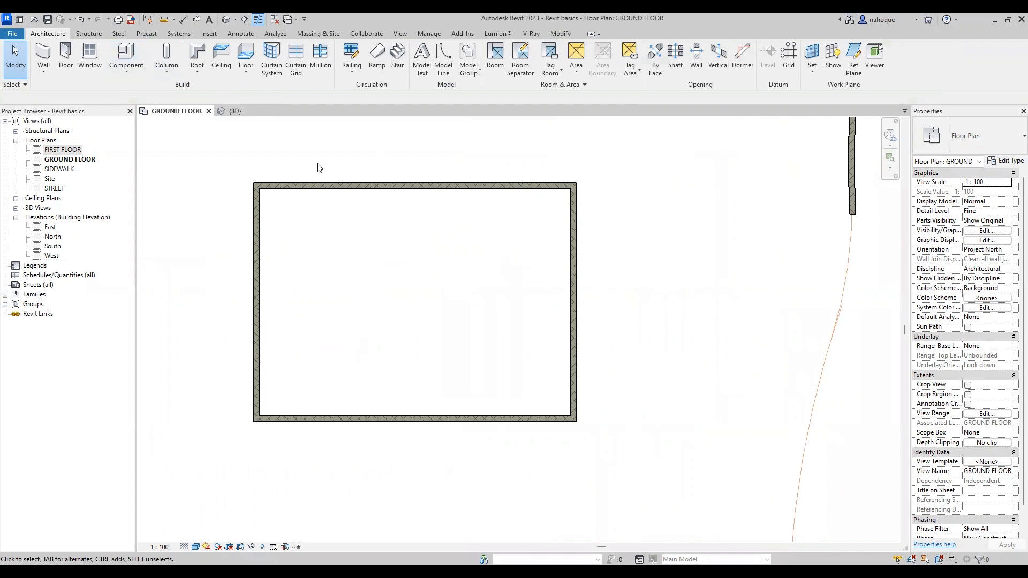
{"action": "left_click", "coordinate": [387, 186]}
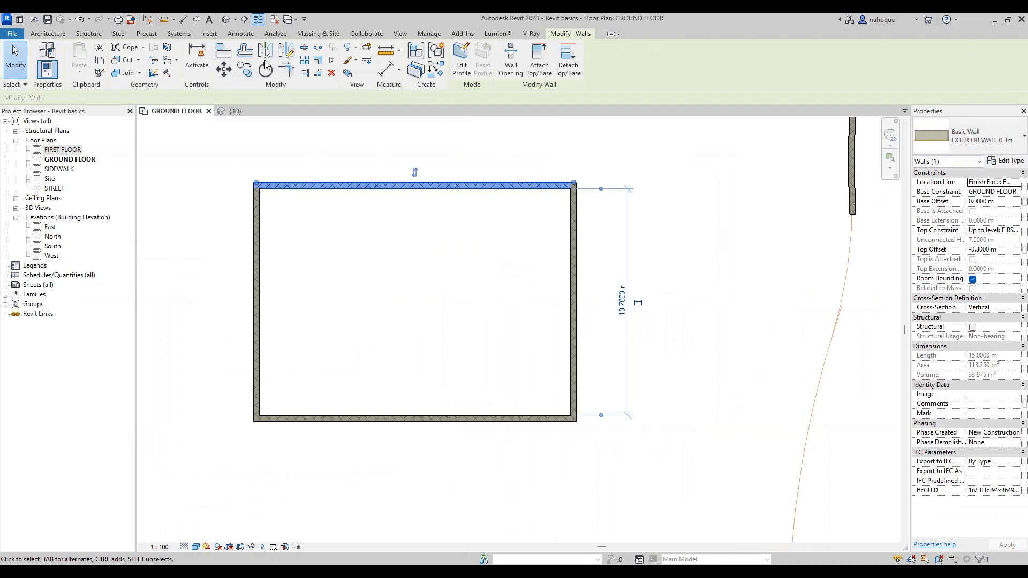
{"action": "left_click", "coordinate": [48, 227]}
{"action": "double_click", "coordinate": [49, 227]}
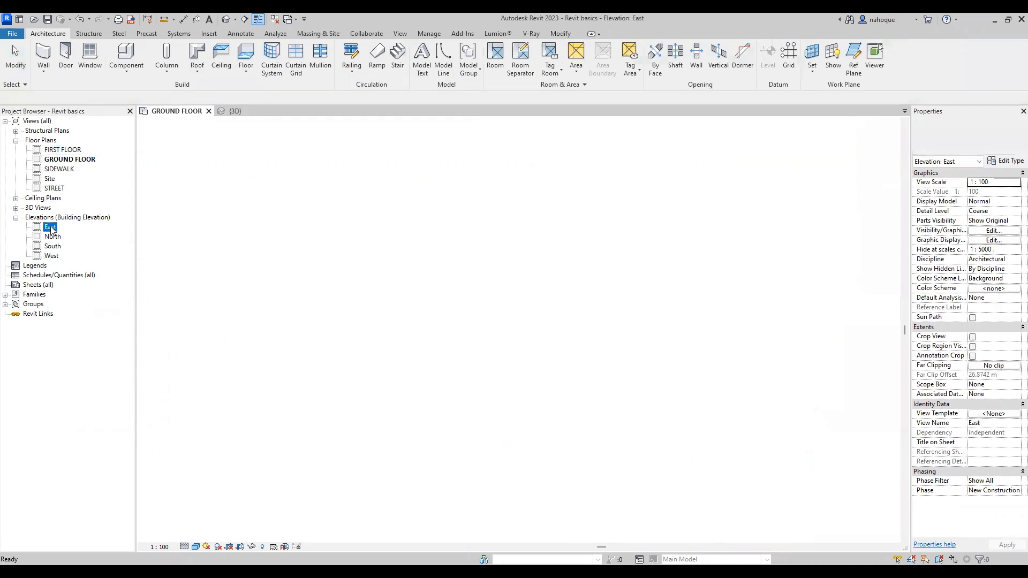
{"action": "left_click", "coordinate": [628, 307]}
{"action": "left_click", "coordinate": [526, 303]}
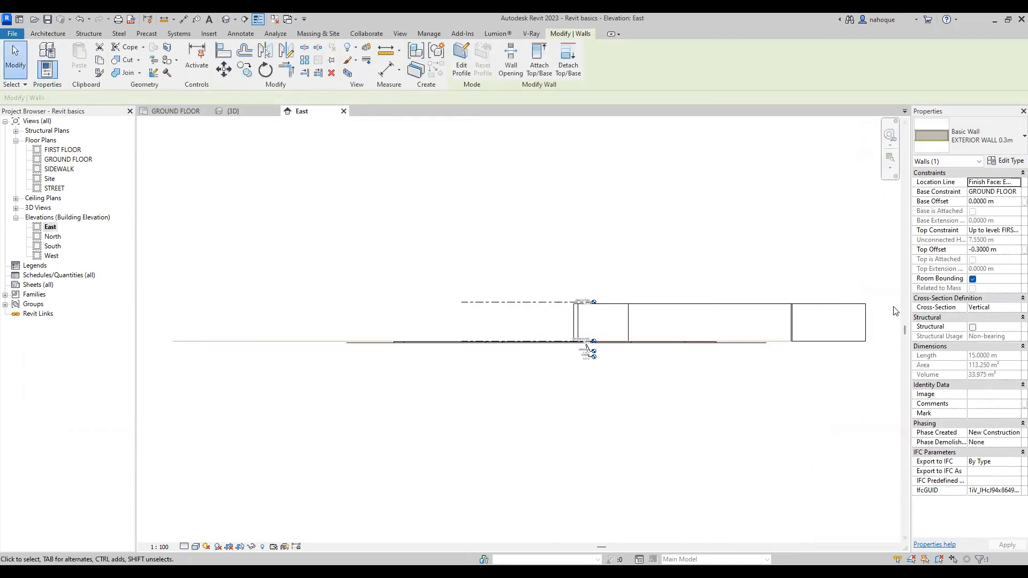
{"action": "scroll", "coordinate": [896, 311], "scroll_direction": "up", "scroll_amount": 2}
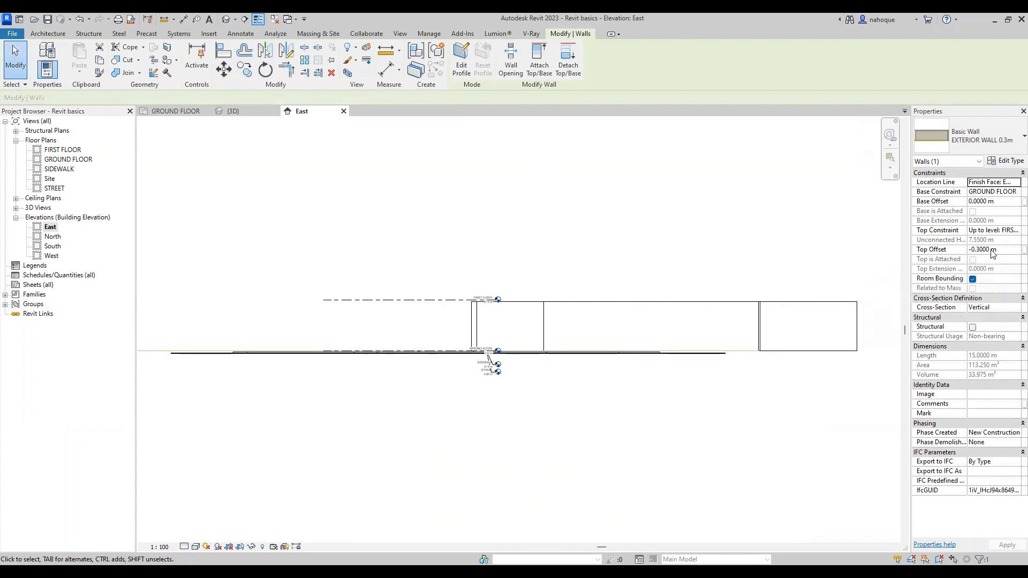
{"action": "scroll", "coordinate": [493, 295], "scroll_direction": "up", "scroll_amount": 4}
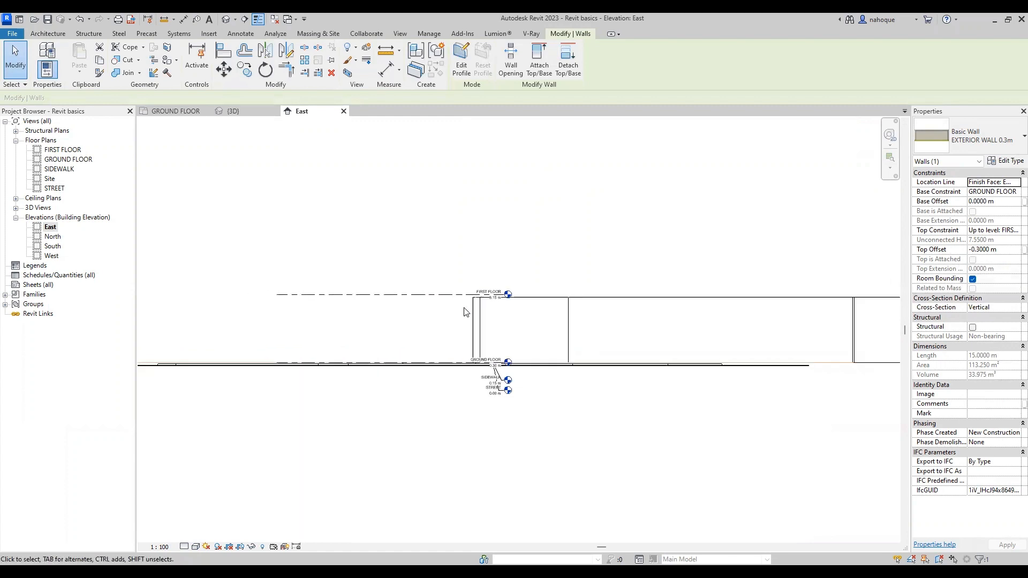
{"action": "scroll", "coordinate": [492, 280], "scroll_direction": "up", "scroll_amount": 2}
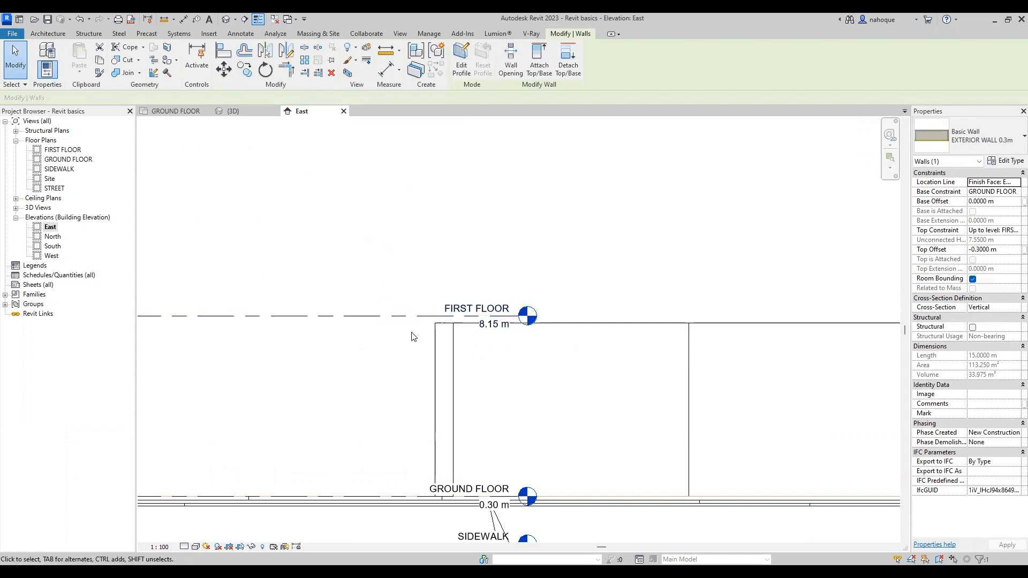
{"action": "scroll", "coordinate": [430, 318], "scroll_direction": "up", "scroll_amount": 1}
{"action": "scroll", "coordinate": [431, 317], "scroll_direction": "up", "scroll_amount": 1}
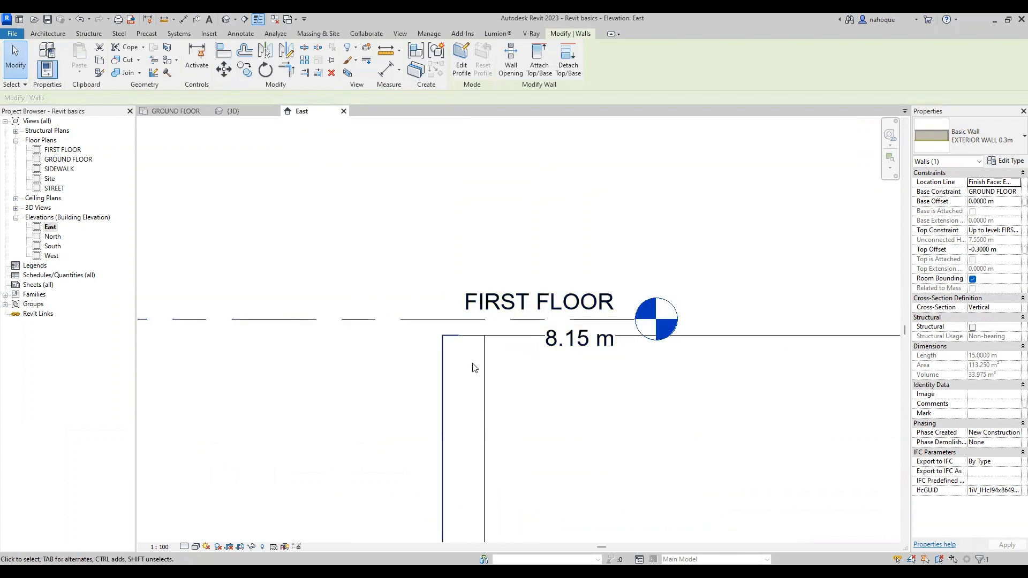
{"action": "left_click", "coordinate": [468, 334]}
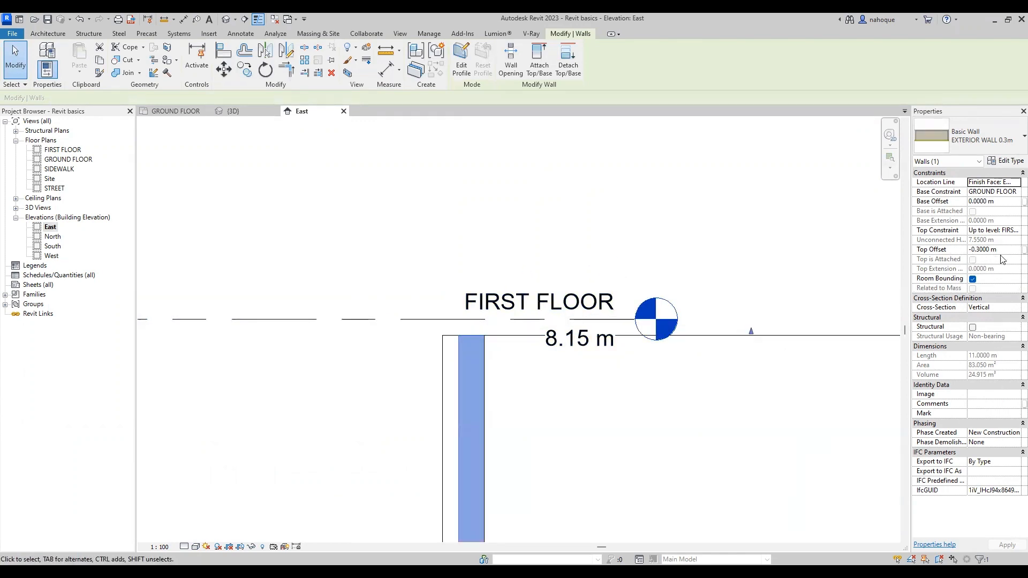
{"action": "left_click", "coordinate": [470, 259]}
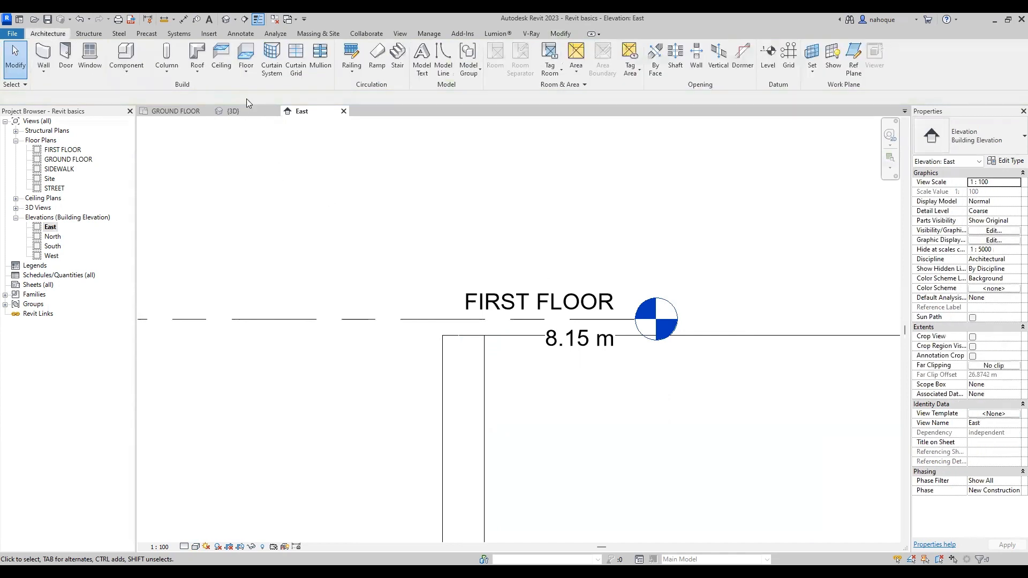
Step: Inspect the rectangle's walls in the 3D view, checking the constraints of the rear long wall
{"action": "left_click", "coordinate": [241, 109]}
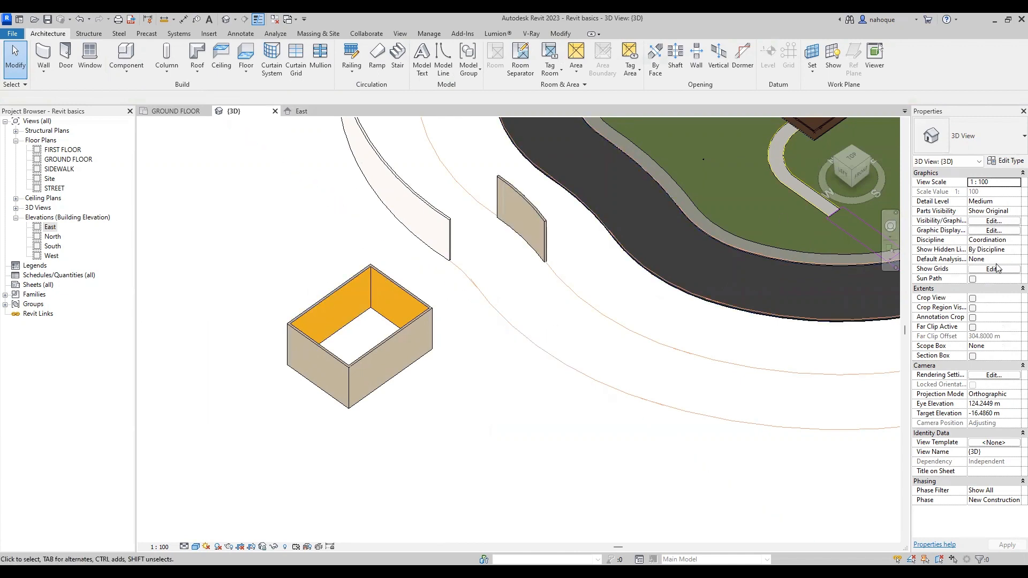
{"action": "left_click", "coordinate": [323, 298]}
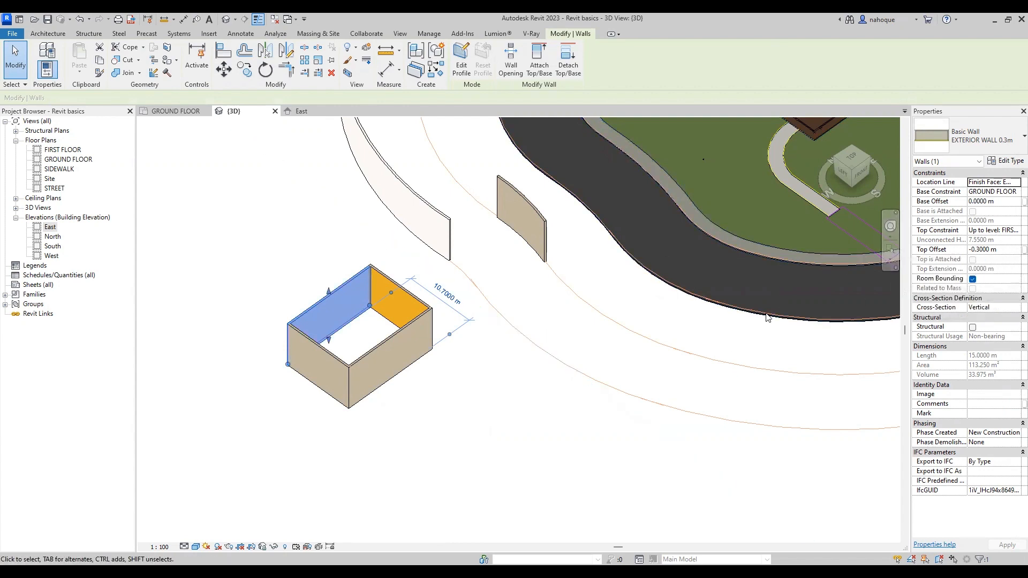
{"action": "left_click", "coordinate": [563, 382]}
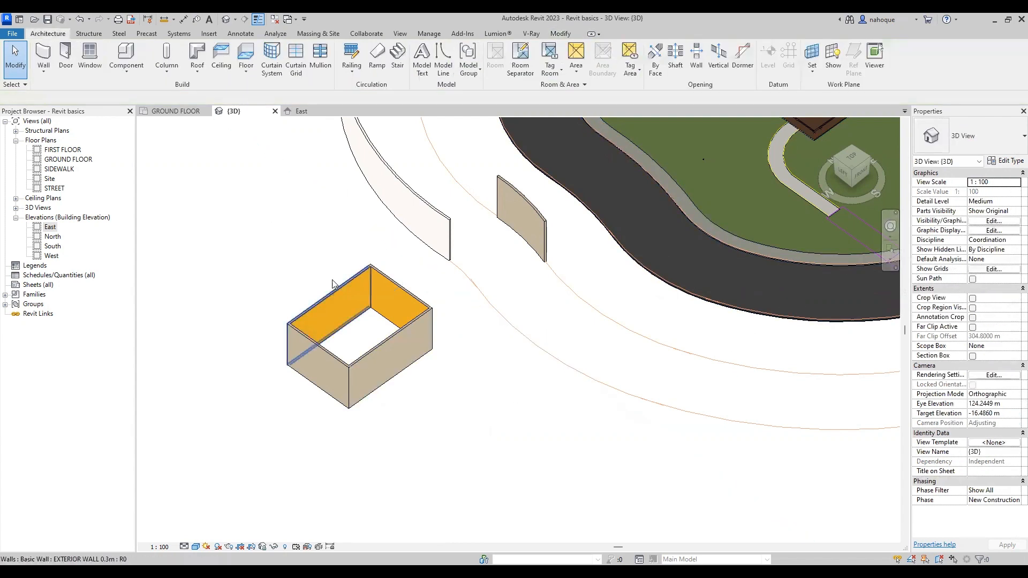
{"action": "scroll", "coordinate": [246, 284], "scroll_direction": "up", "scroll_amount": 2}
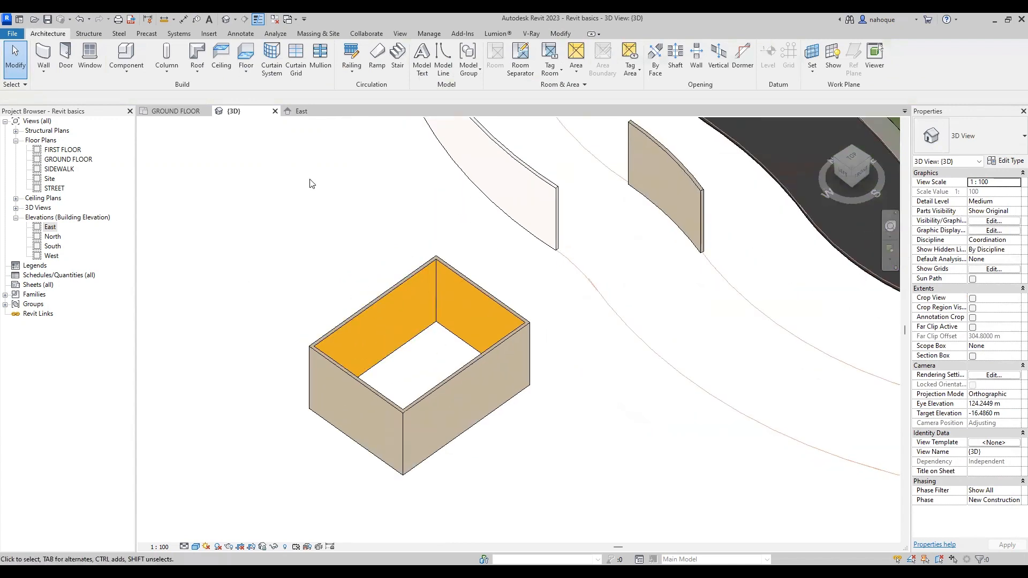
{"action": "left_click", "coordinate": [300, 111]}
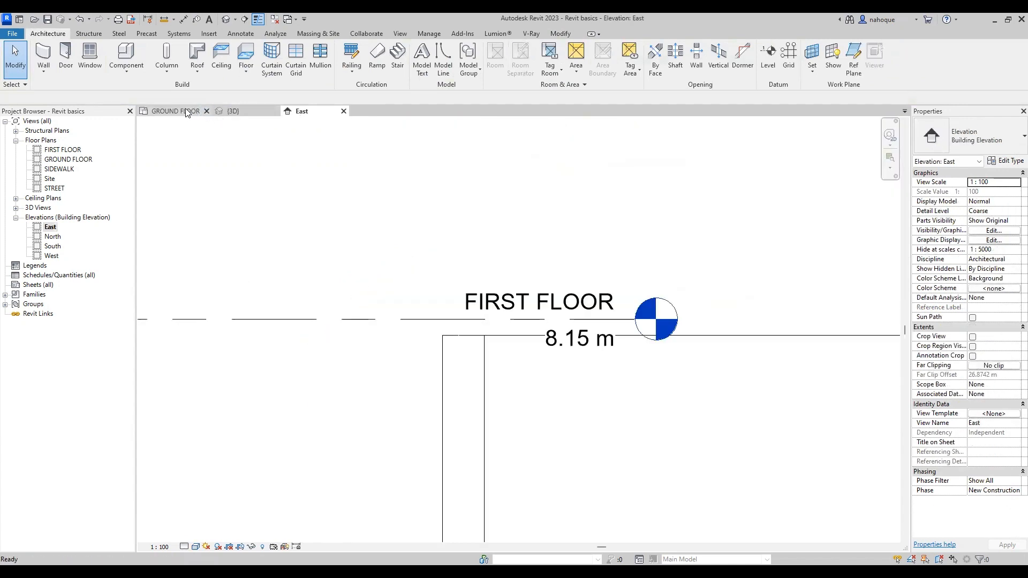
Step: Create a similar wall from the rectangle's upper wall on the GROUND FLOOR plan and place it as a 5-sided polygon with a 7 m radius
{"action": "left_click", "coordinate": [184, 110]}
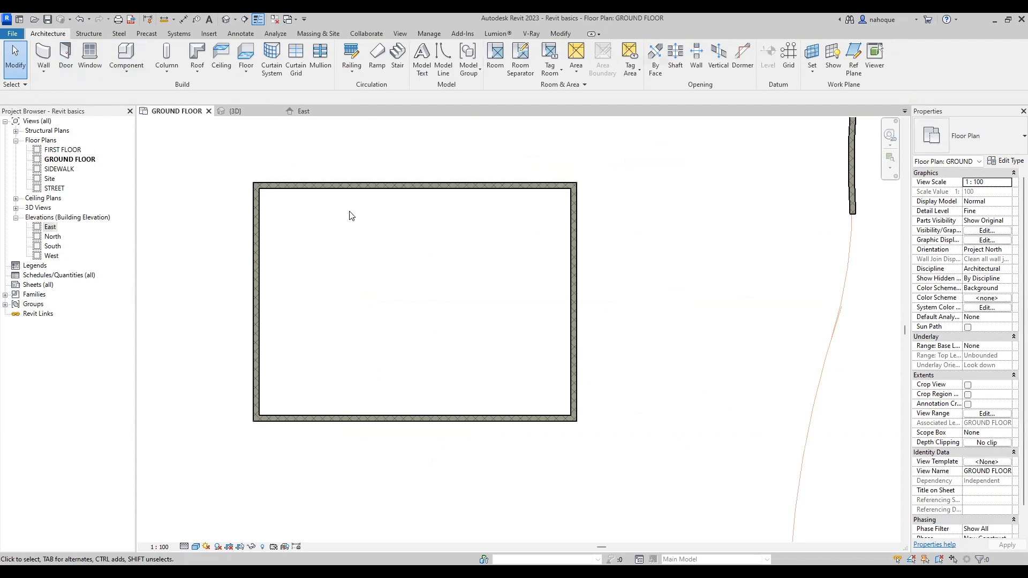
{"action": "left_click", "coordinate": [328, 187]}
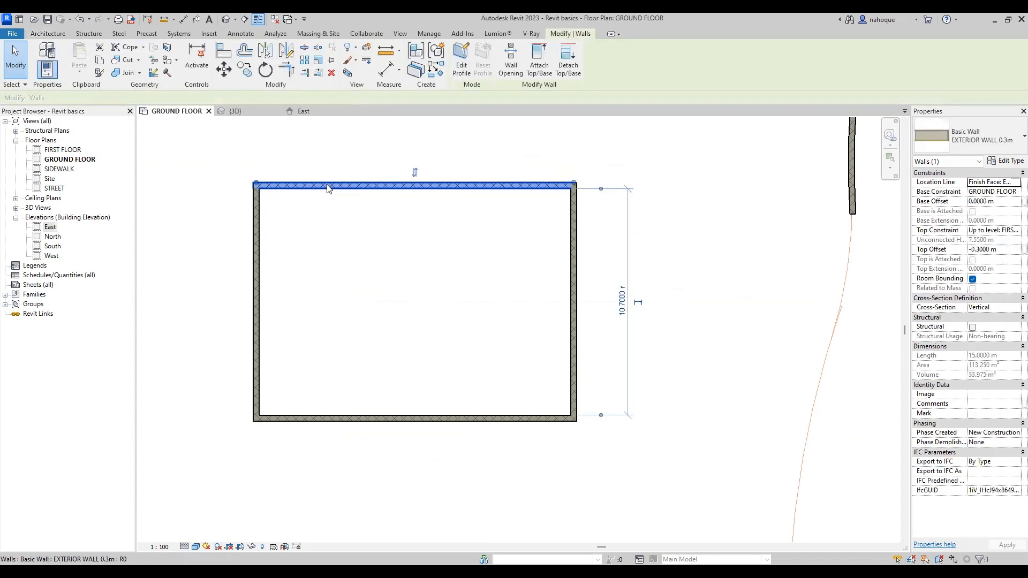
{"action": "right_click", "coordinate": [329, 187]}
{"action": "left_click", "coordinate": [361, 299]}
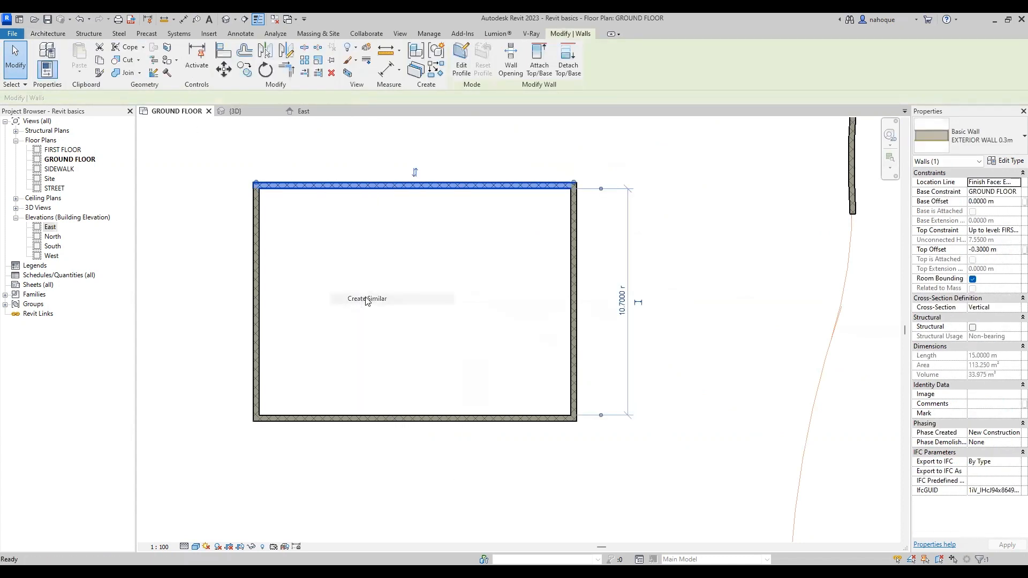
{"action": "scroll", "coordinate": [384, 450], "scroll_direction": "down", "scroll_amount": 2}
{"action": "scroll", "coordinate": [382, 495], "scroll_direction": "down", "scroll_amount": 3}
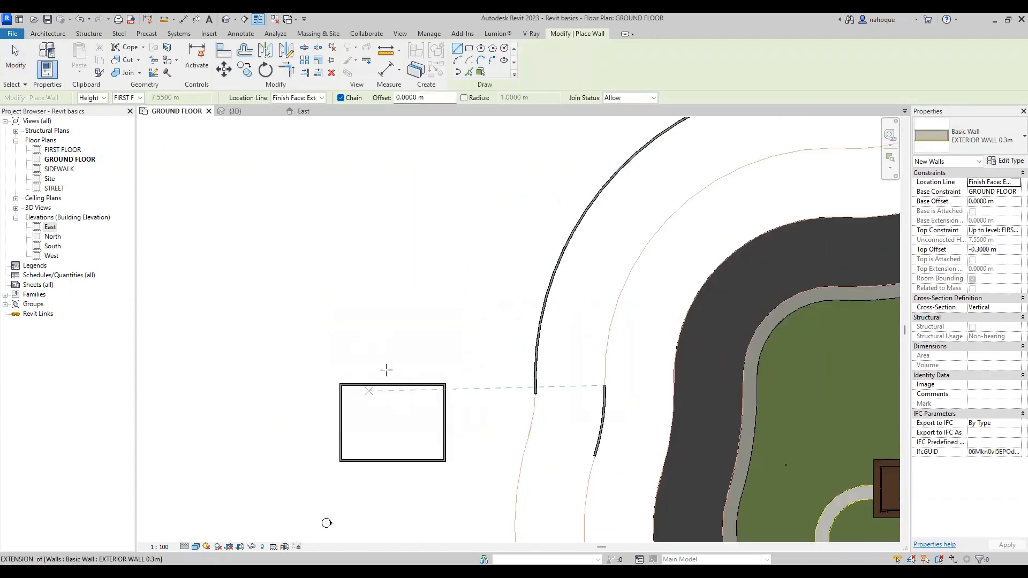
{"action": "left_click", "coordinate": [482, 50]}
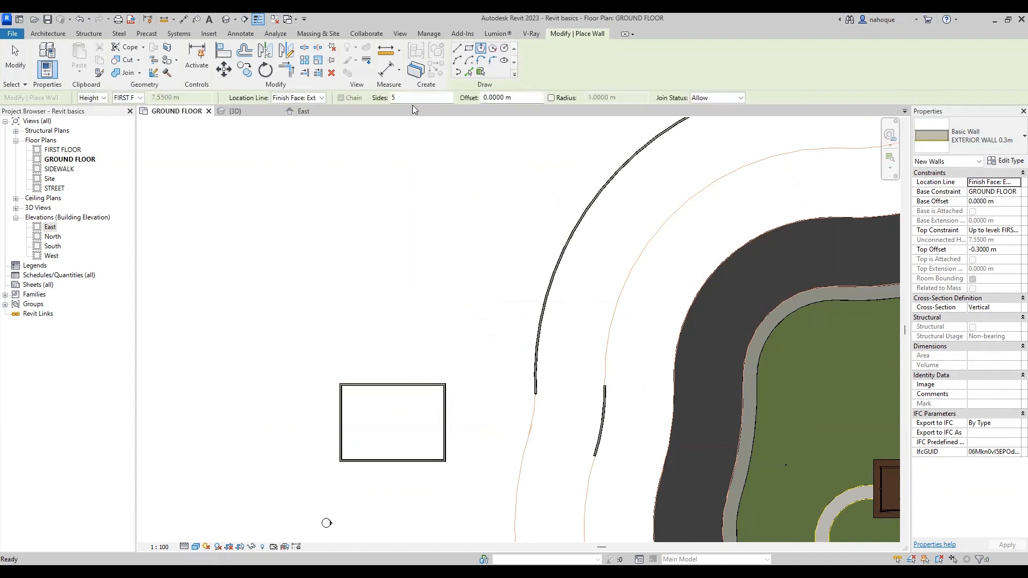
{"action": "left_click", "coordinate": [264, 200]}
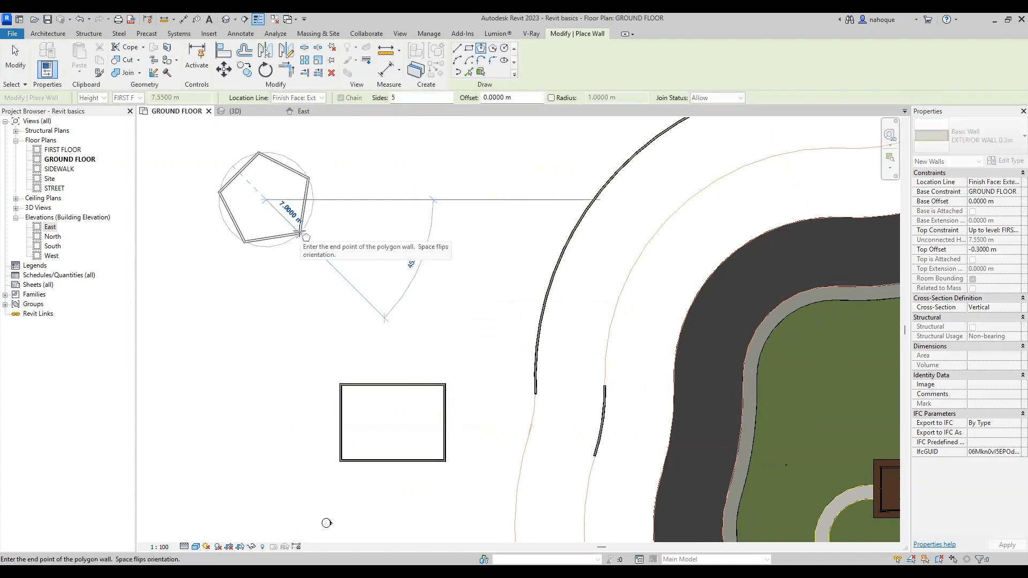
{"action": "left_click", "coordinate": [301, 234]}
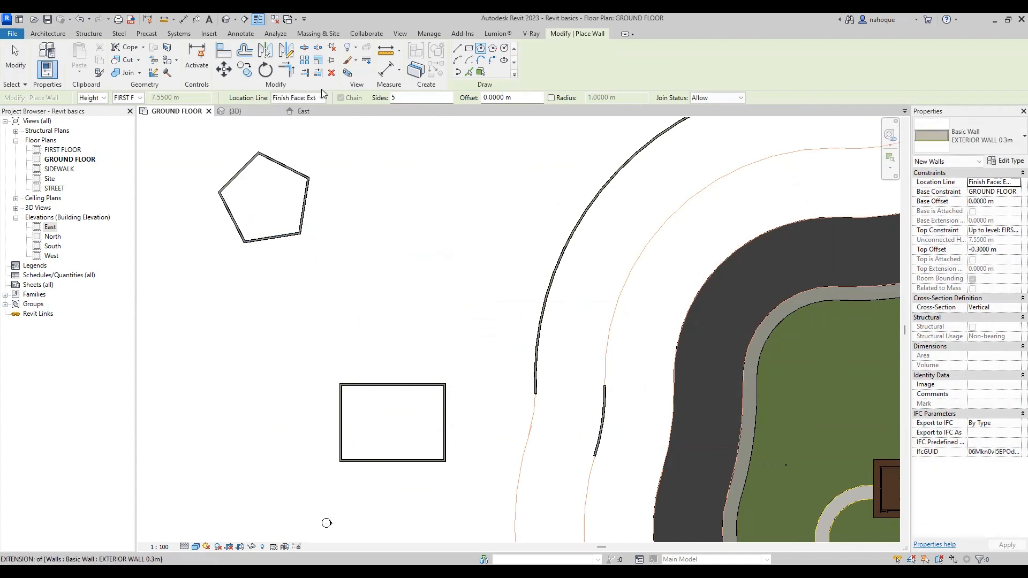
Step: Place an 8-sided polygon wall with a 9 m radius between the pentagon and the long curved wall
{"action": "left_click", "coordinate": [404, 100]}
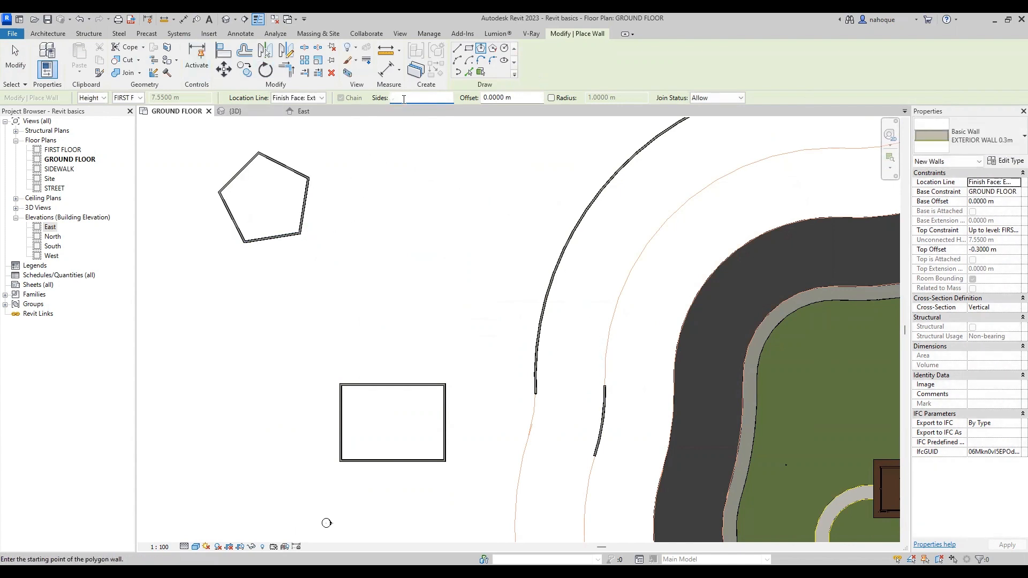
{"action": "left_click", "coordinate": [433, 244]}
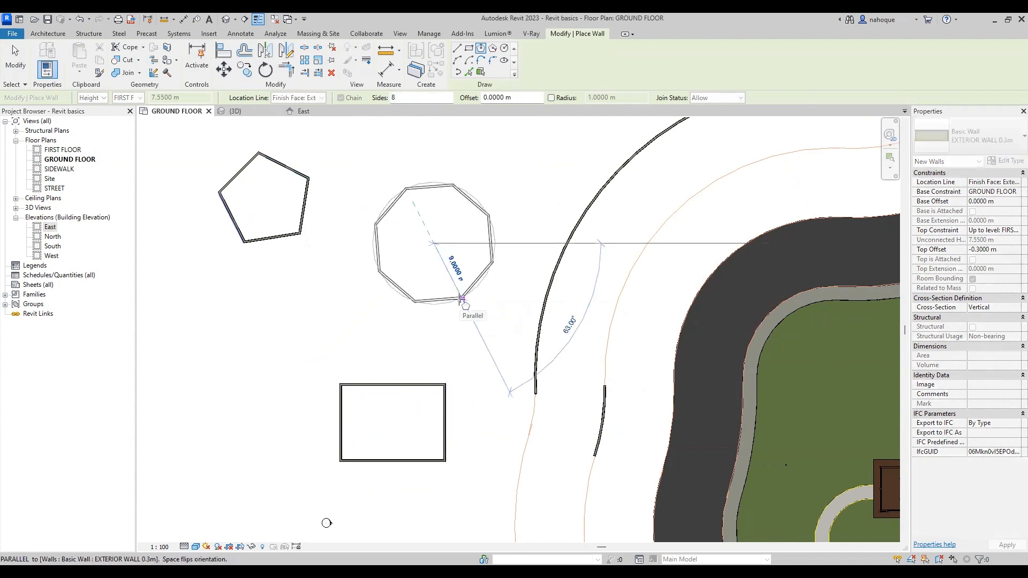
{"action": "left_click", "coordinate": [459, 297]}
Step: Place a 3-sided polygon wall on the open ground west of the rectangle and pentagon
{"action": "scroll", "coordinate": [605, 158], "scroll_direction": "down", "scroll_amount": 3}
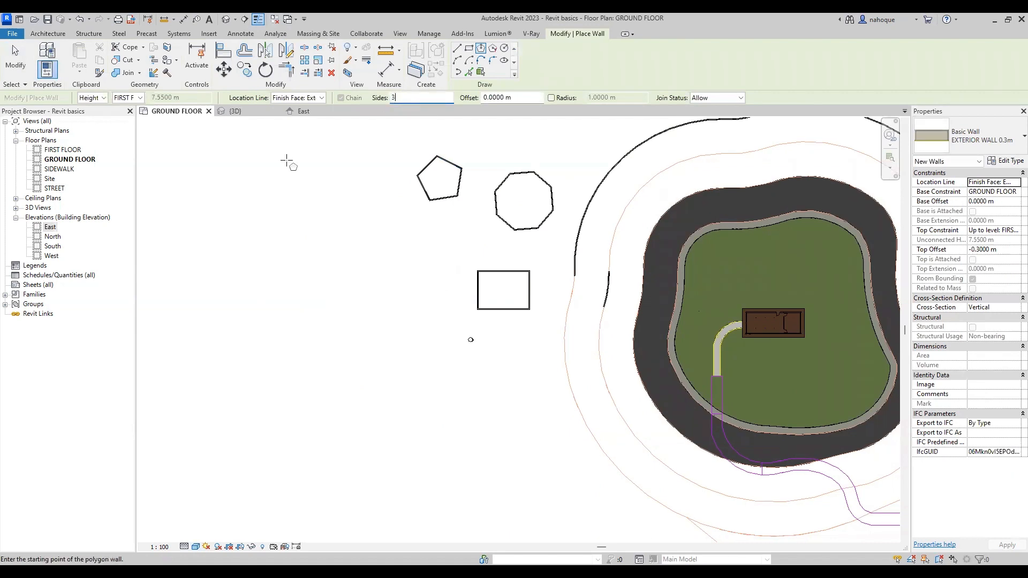
{"action": "left_click", "coordinate": [371, 241]}
{"action": "left_click", "coordinate": [401, 195]}
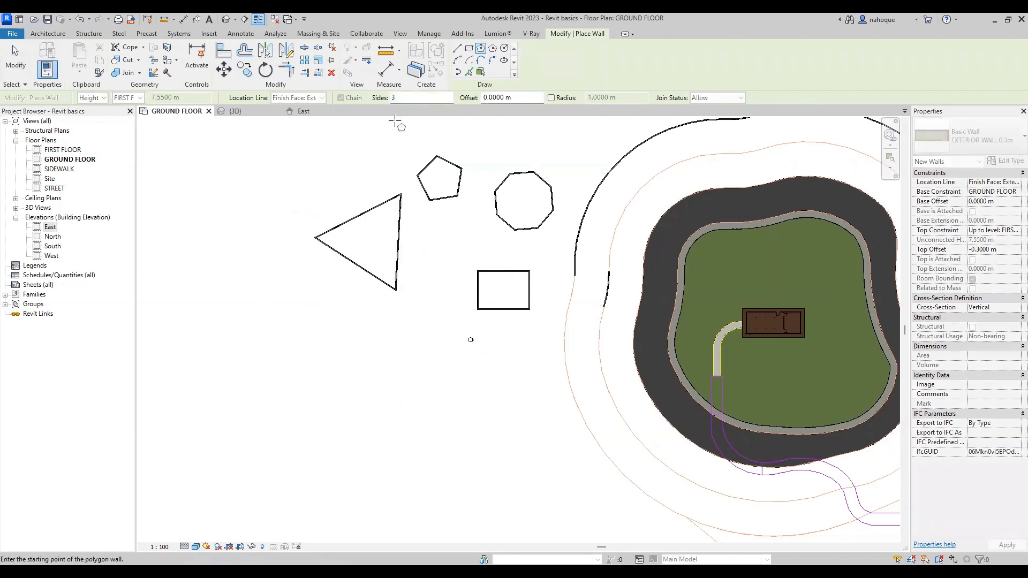
{"action": "scroll", "coordinate": [394, 160], "scroll_direction": "up", "scroll_amount": 2}
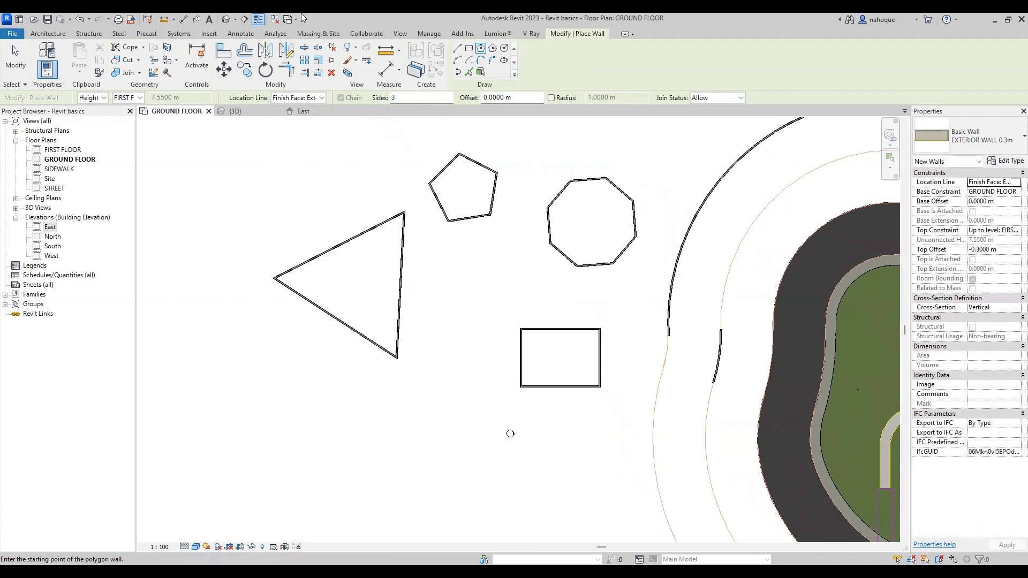
Step: Flip the triangle's three walls from the GROUND FLOOR plan so their exterior finish faces outward, and check the faces in 3D
{"action": "left_click", "coordinate": [236, 112]}
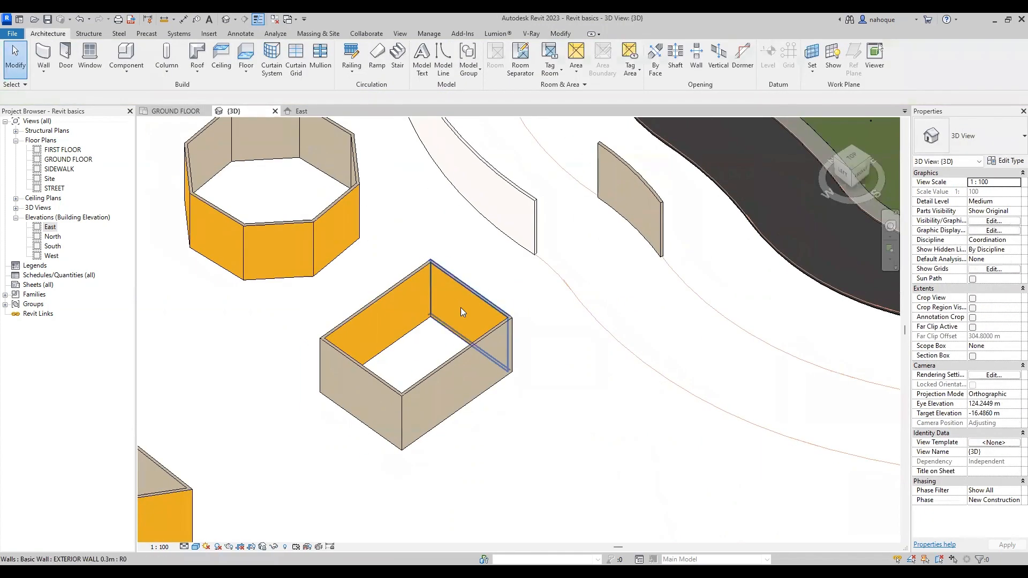
{"action": "scroll", "coordinate": [474, 337], "scroll_direction": "down", "scroll_amount": 2}
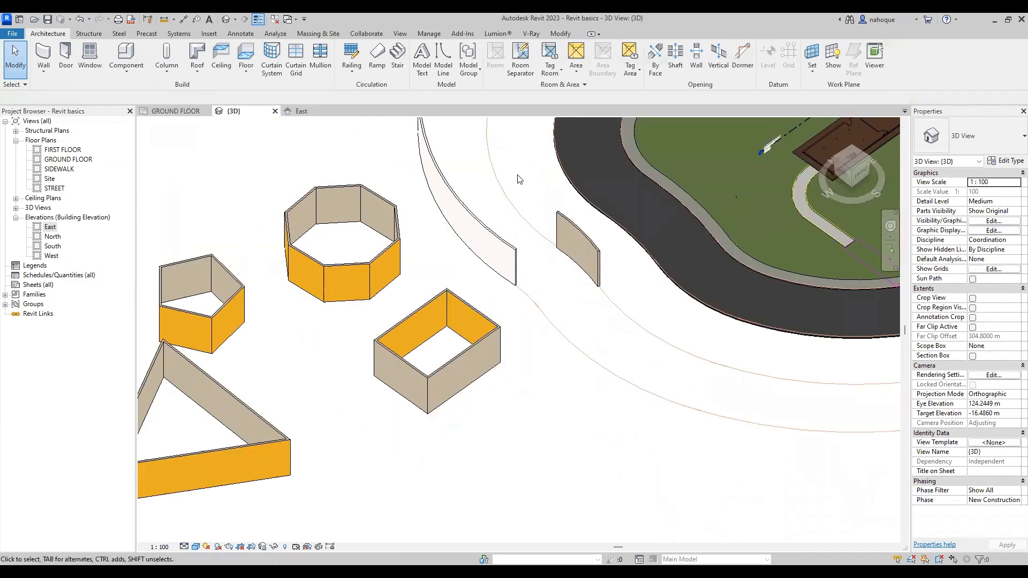
{"action": "scroll", "coordinate": [520, 177], "scroll_direction": "down", "scroll_amount": 2}
{"action": "scroll", "coordinate": [343, 268], "scroll_direction": "up", "scroll_amount": 5}
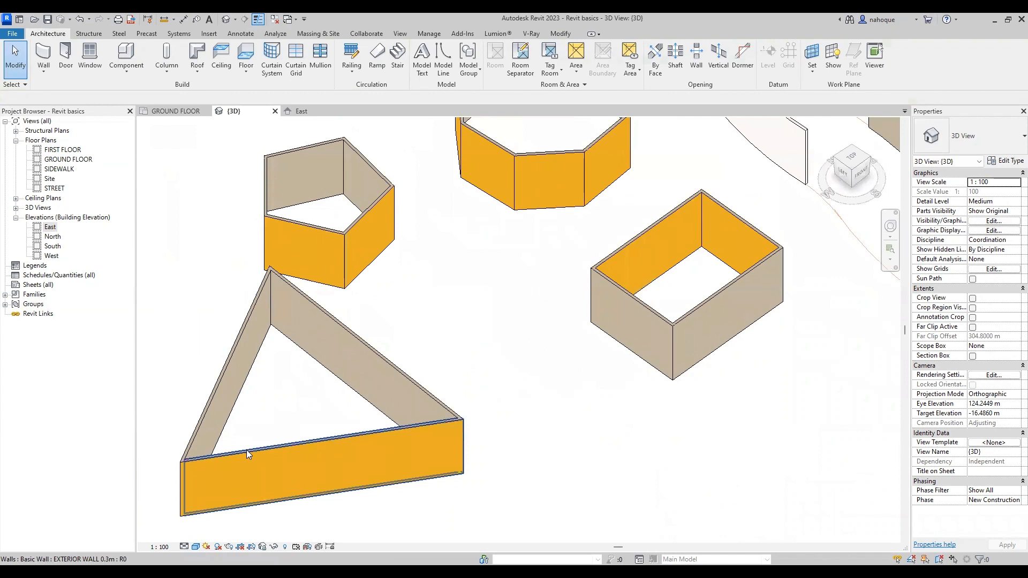
{"action": "left_click", "coordinate": [247, 450]}
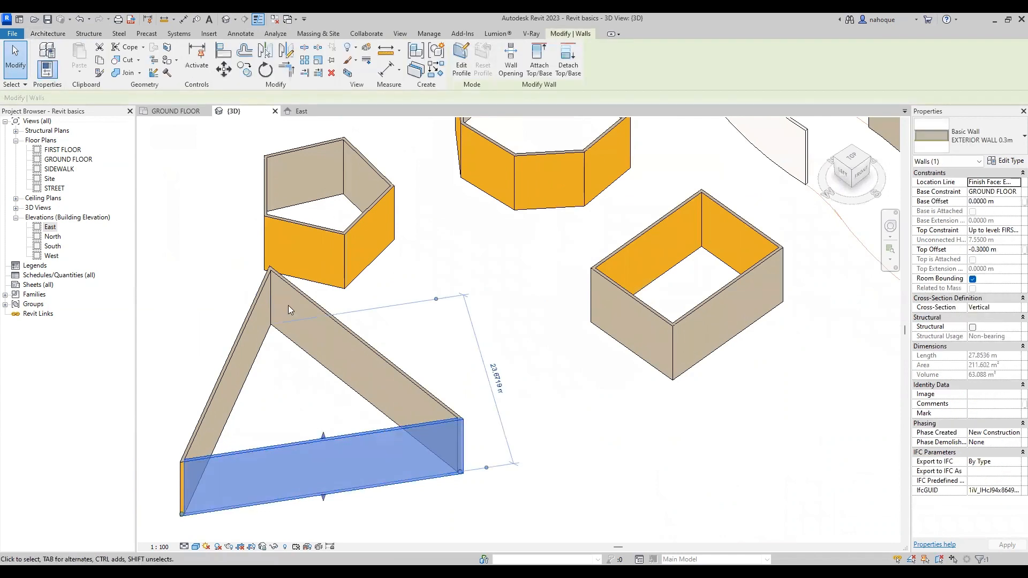
{"action": "left_click", "coordinate": [177, 111]}
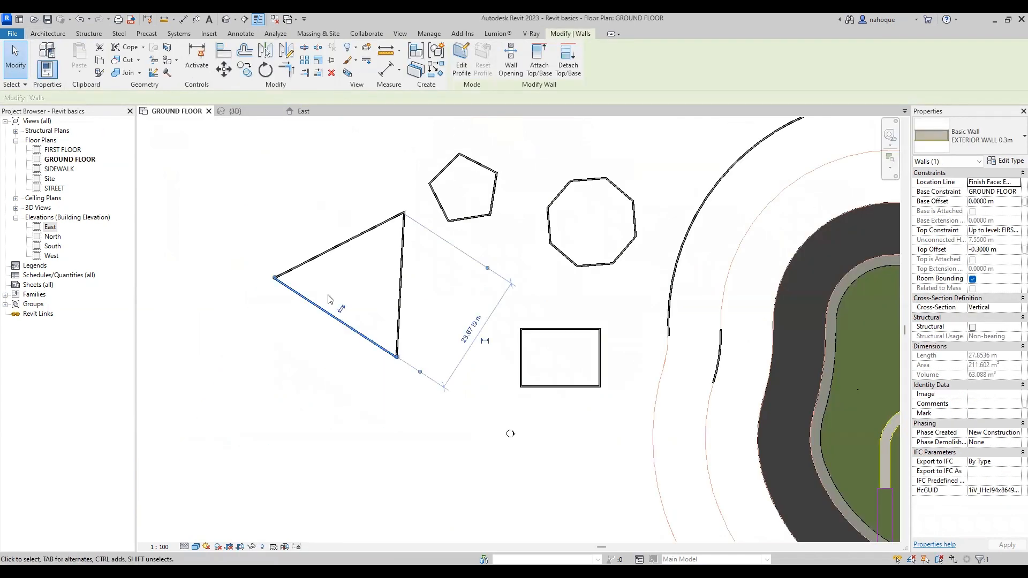
{"action": "left_click", "coordinate": [332, 250]}
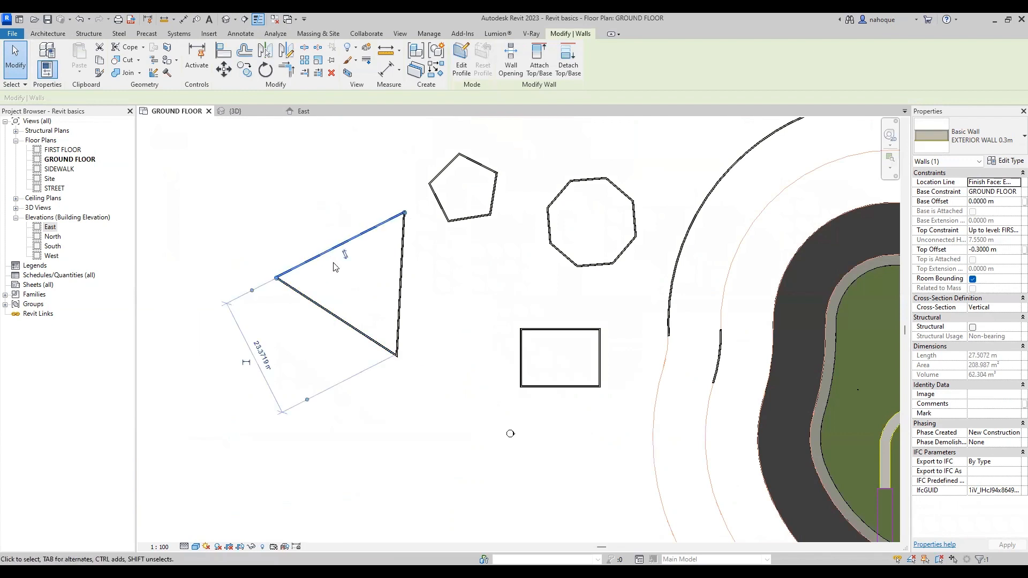
{"action": "left_click", "coordinate": [390, 282]}
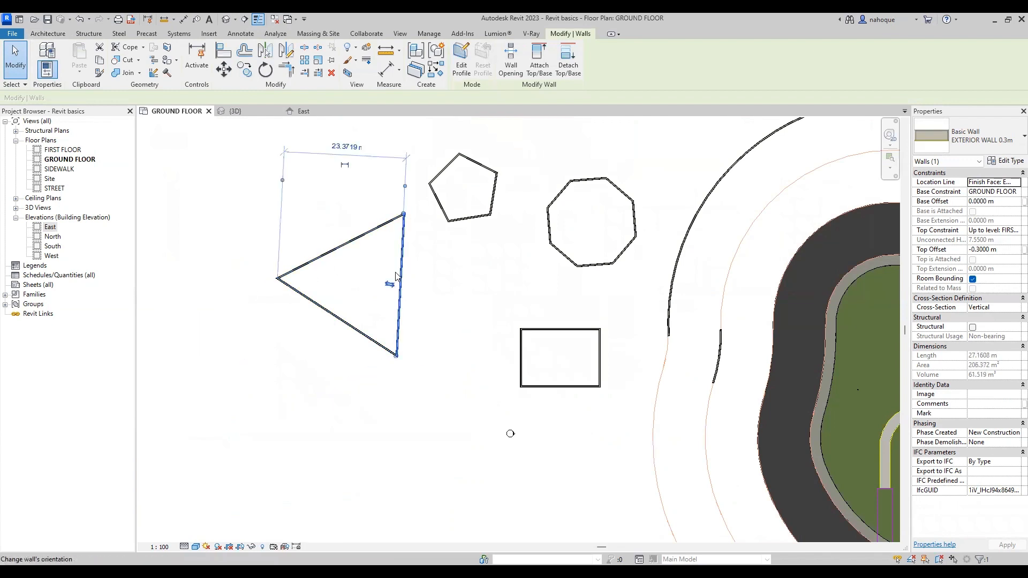
{"action": "left_click", "coordinate": [252, 112]}
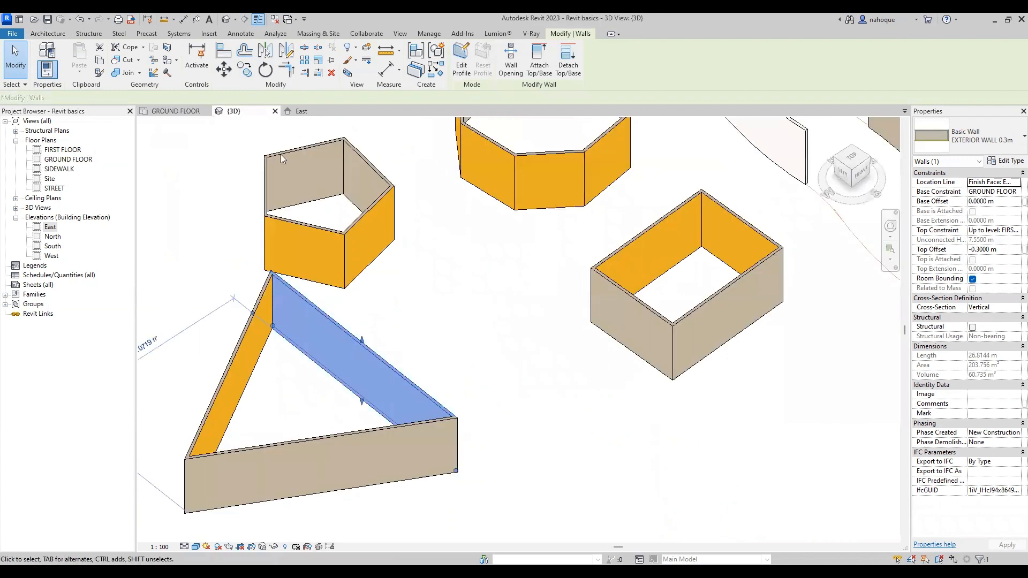
{"action": "left_click", "coordinate": [456, 373]}
{"action": "scroll", "coordinate": [509, 245], "scroll_direction": "down", "scroll_amount": 2}
{"action": "scroll", "coordinate": [279, 398], "scroll_direction": "up", "scroll_amount": 3}
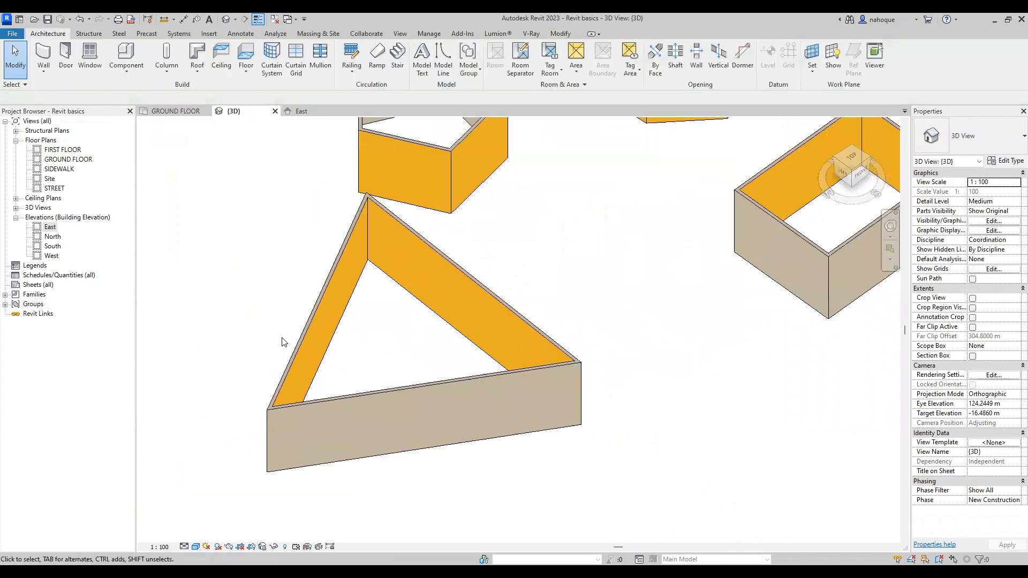
Step: Set the triangle's left wall to a Slanted cross-section with an angle from vertical of -30°
{"action": "left_click", "coordinate": [313, 320]}
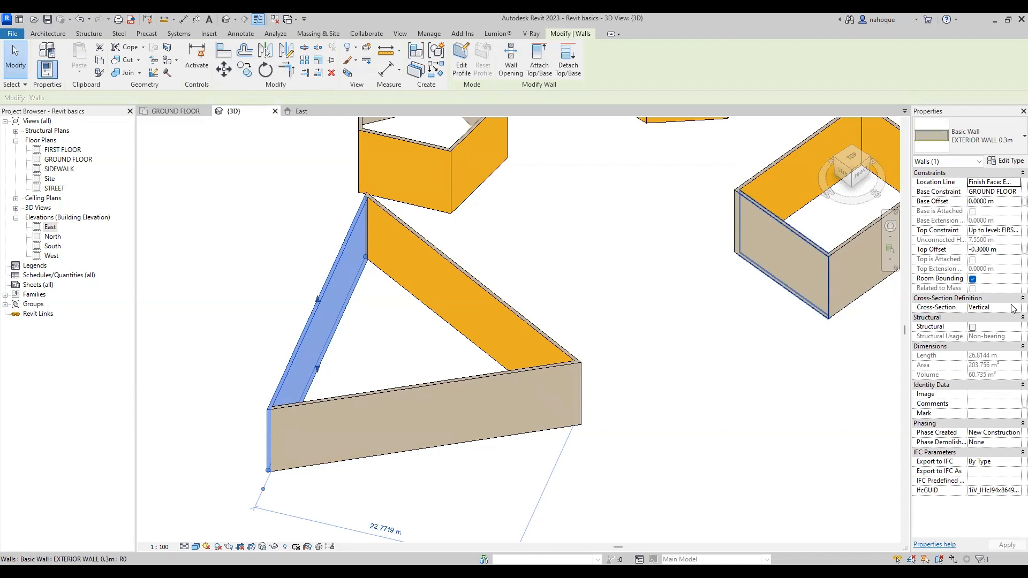
{"action": "left_click", "coordinate": [1015, 308]}
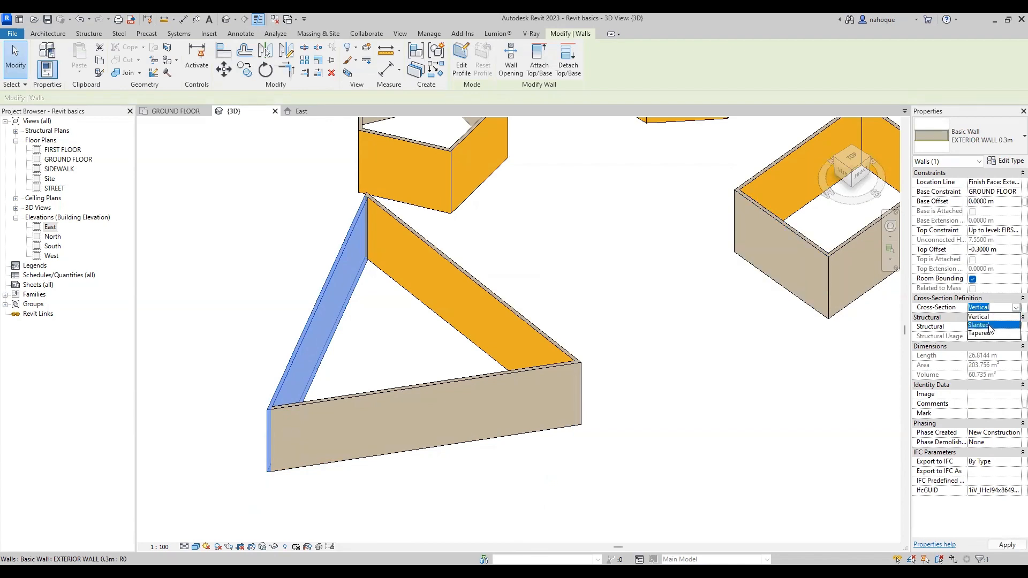
{"action": "left_click", "coordinate": [990, 326]}
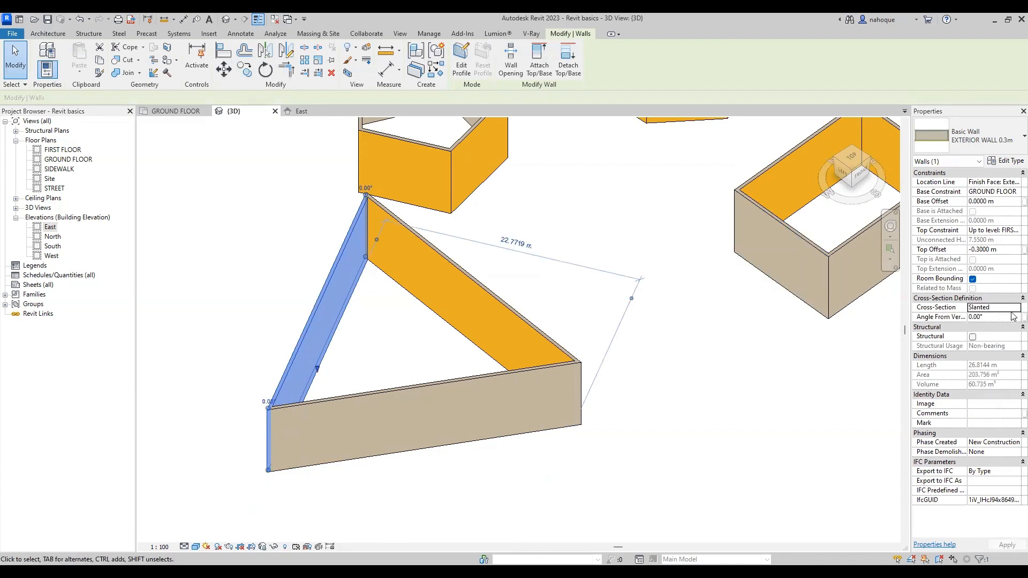
{"action": "left_click_drag", "start_coordinate": [967, 320], "coordinate": [969, 321]}
{"action": "left_click", "coordinate": [973, 320]}
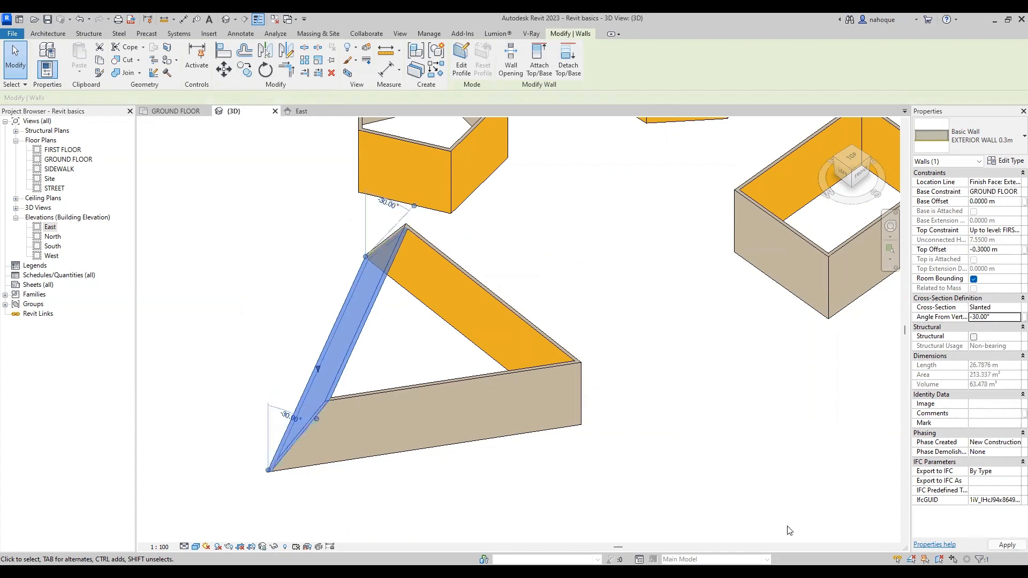
{"action": "left_click", "coordinate": [732, 484]}
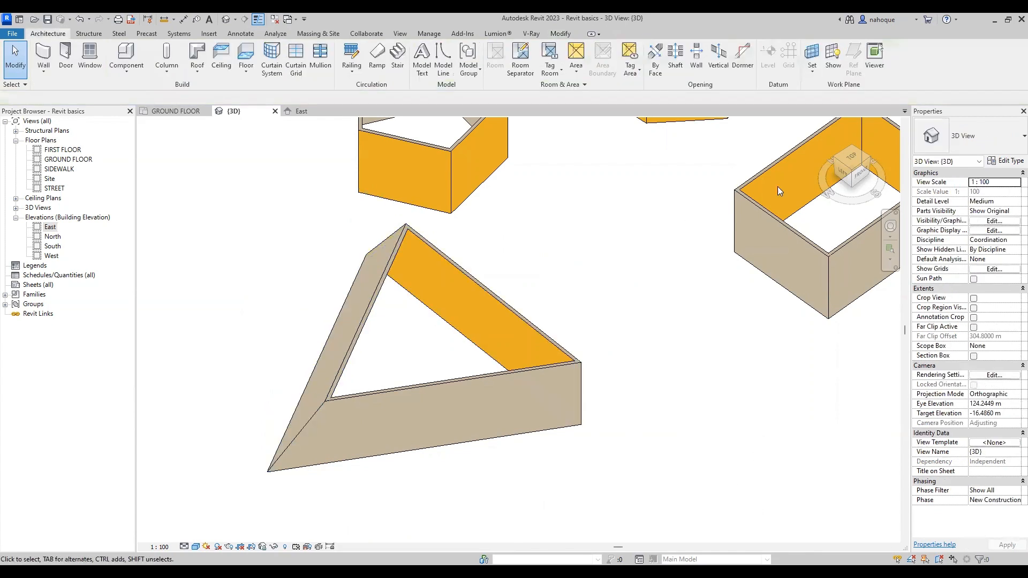
Step: Change the triangle's left slanted wall to an angle from vertical of 30° so it leans outward
{"action": "left_click_drag", "start_coordinate": [841, 178], "coordinate": [818, 161]}
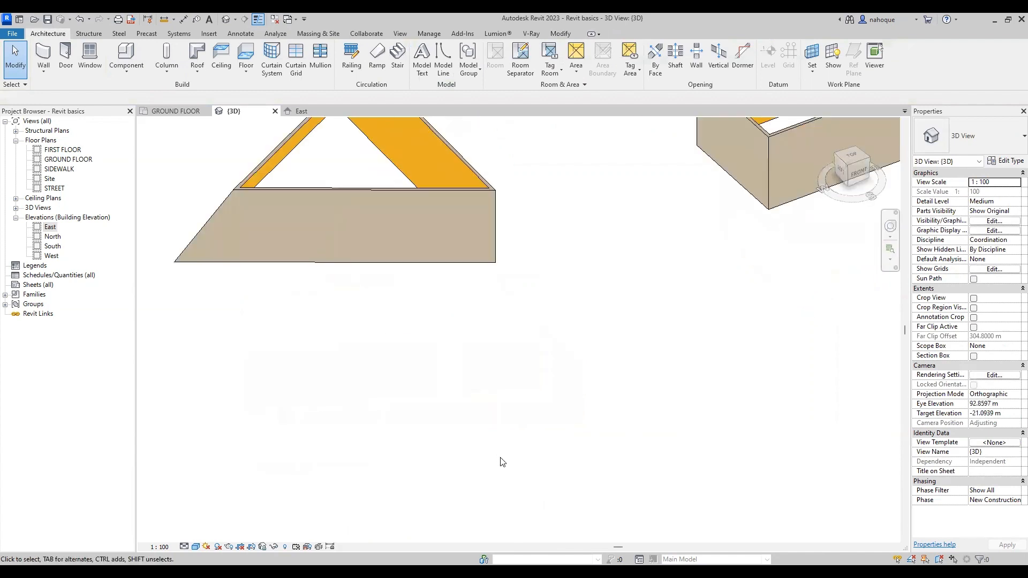
{"action": "scroll", "coordinate": [324, 276], "scroll_direction": "up", "scroll_amount": 2}
{"action": "left_click", "coordinate": [408, 287]}
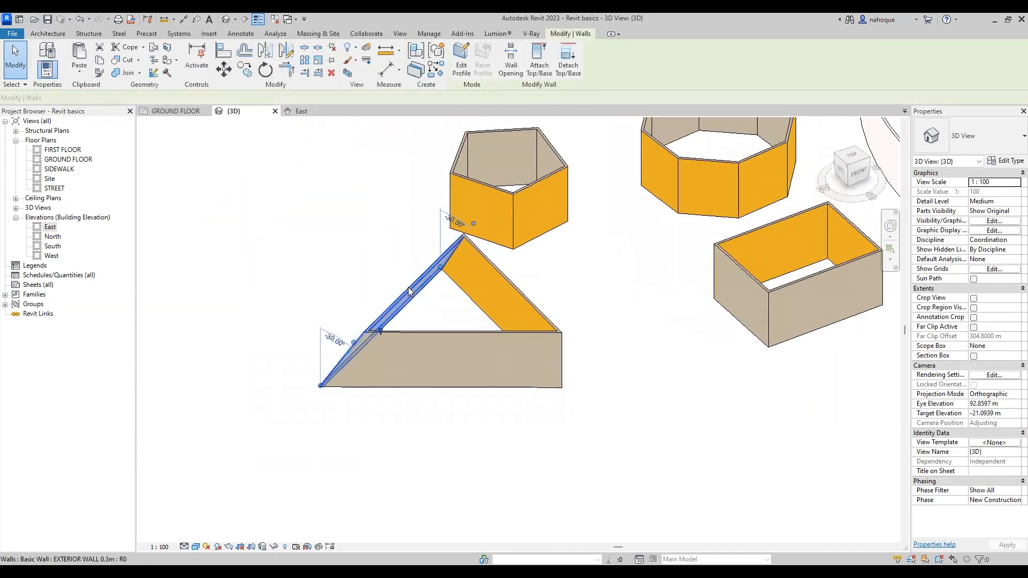
{"action": "left_click", "coordinate": [975, 317]}
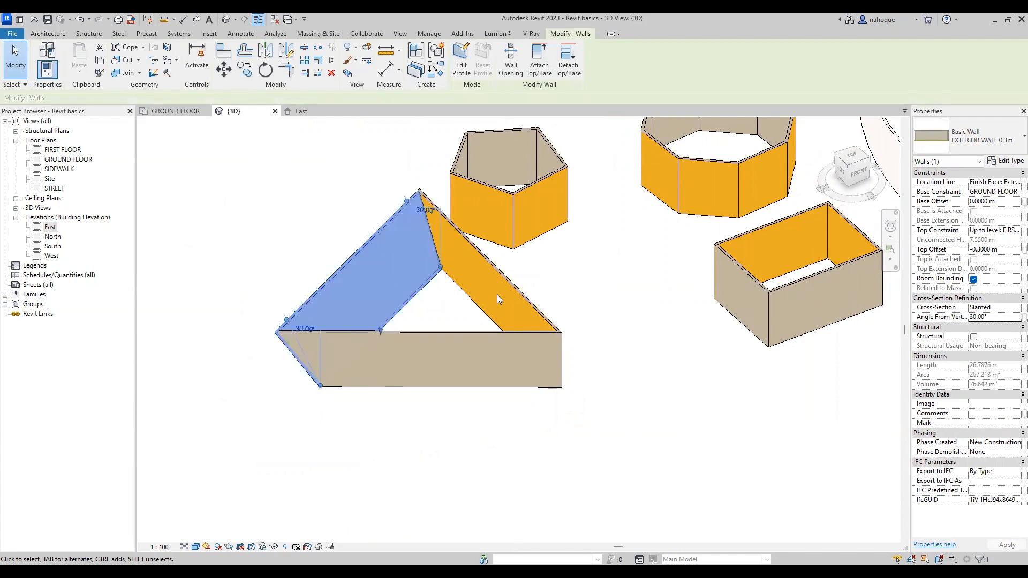
Step: Set the triangle's right wall to a Slanted cross-section with an angle from vertical of 30°
{"action": "left_click", "coordinate": [512, 286]}
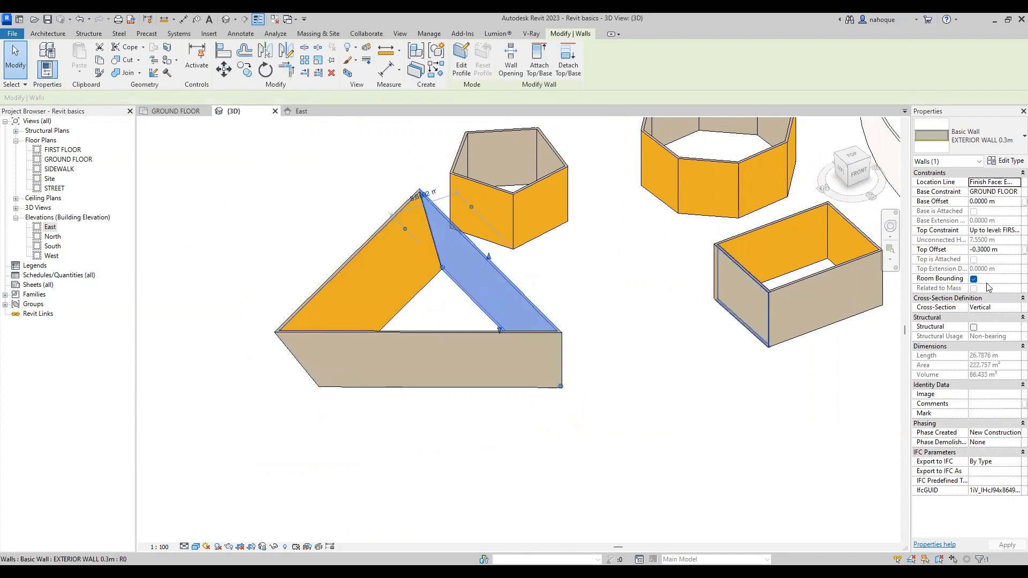
{"action": "left_click", "coordinate": [1013, 310]}
{"action": "left_click", "coordinate": [1016, 308]}
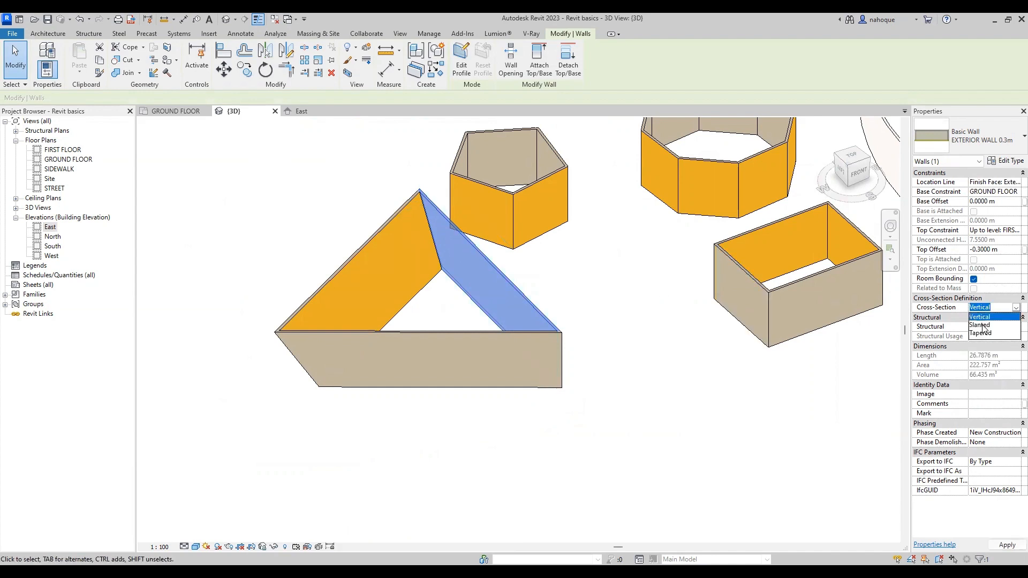
{"action": "left_click", "coordinate": [981, 325]}
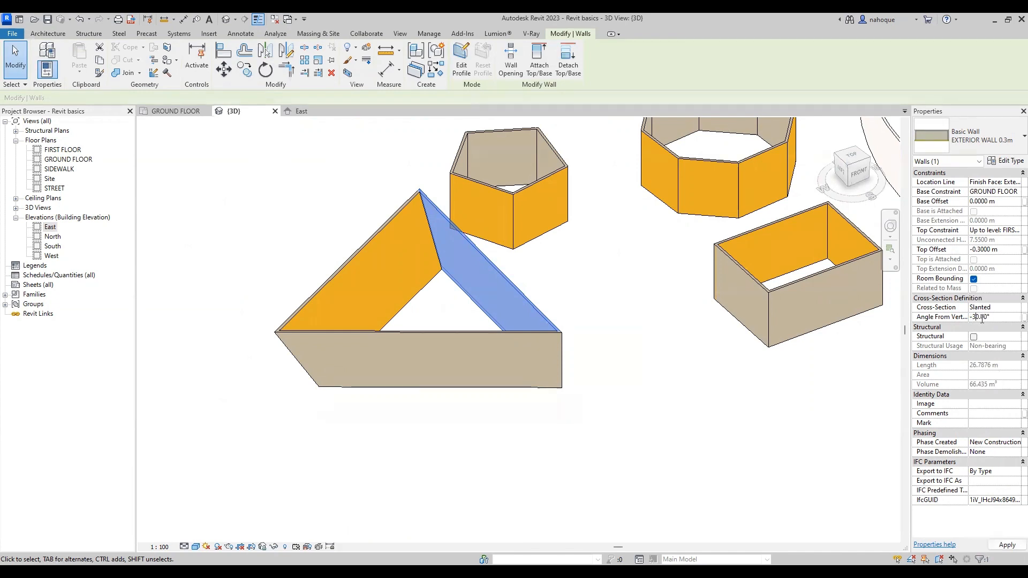
{"action": "left_click", "coordinate": [1006, 545]}
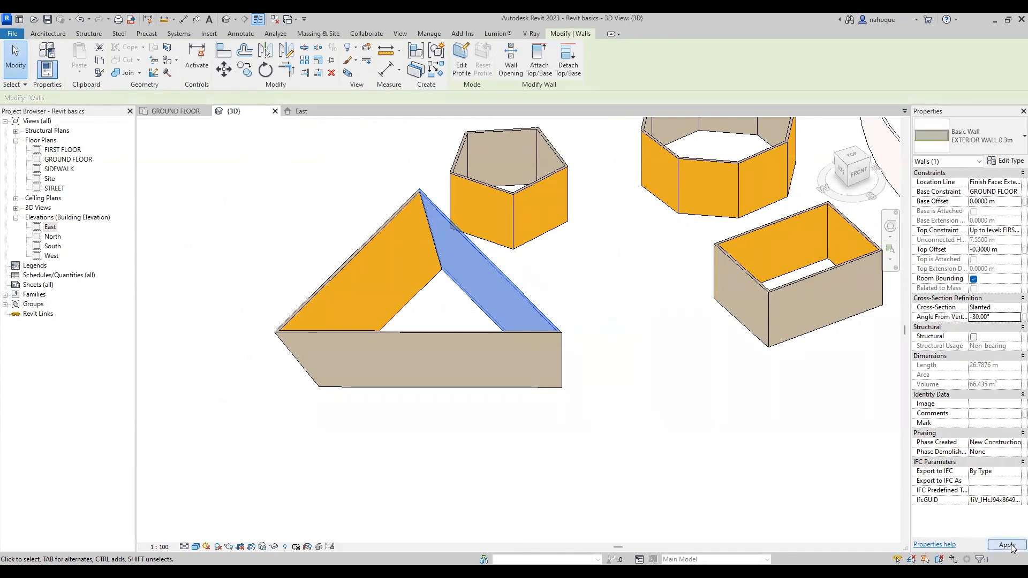
{"action": "left_click", "coordinate": [974, 317]}
{"action": "key", "text": "BackSpace"}
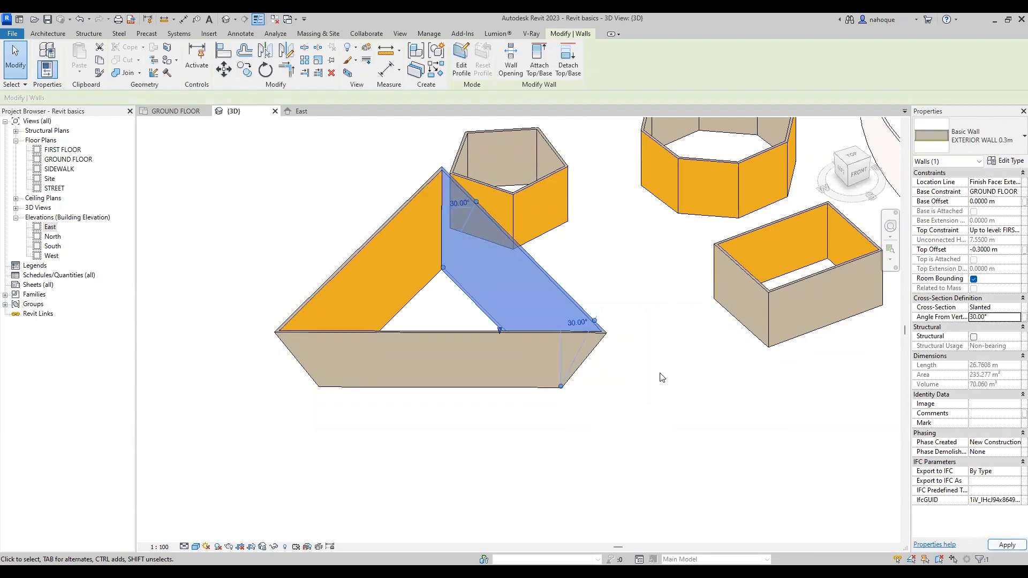
{"action": "left_click", "coordinate": [660, 378]}
Step: Set the triangle's front wall to a Slanted cross-section with an angle from vertical of 30°
{"action": "left_click", "coordinate": [496, 335]}
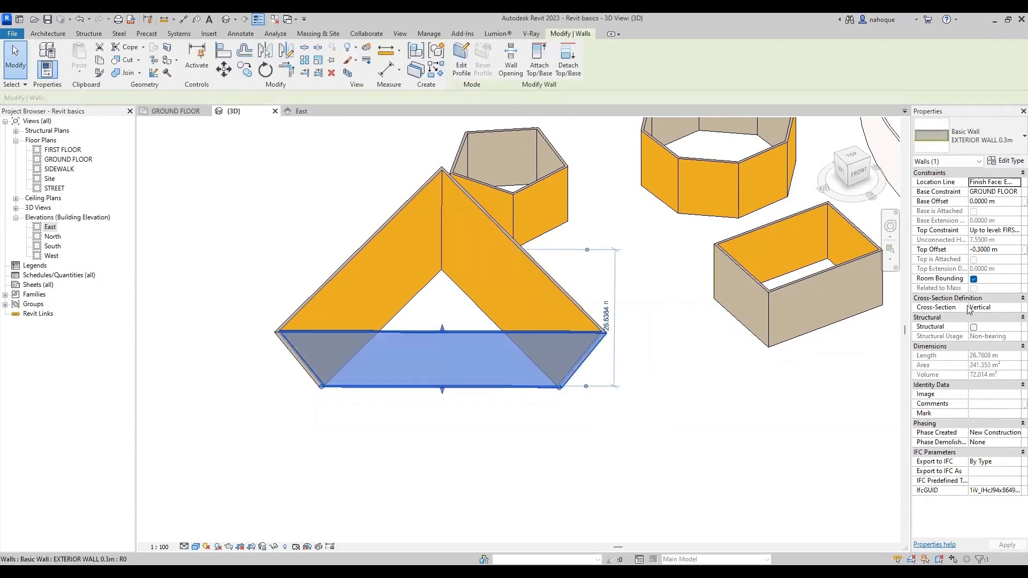
{"action": "left_click", "coordinate": [1015, 308]}
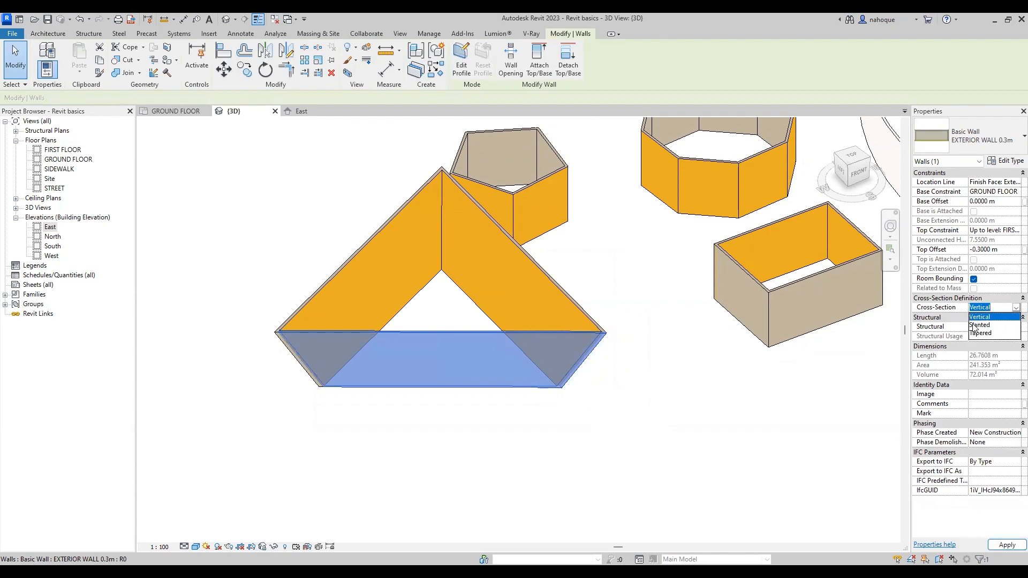
{"action": "left_click", "coordinate": [978, 325]}
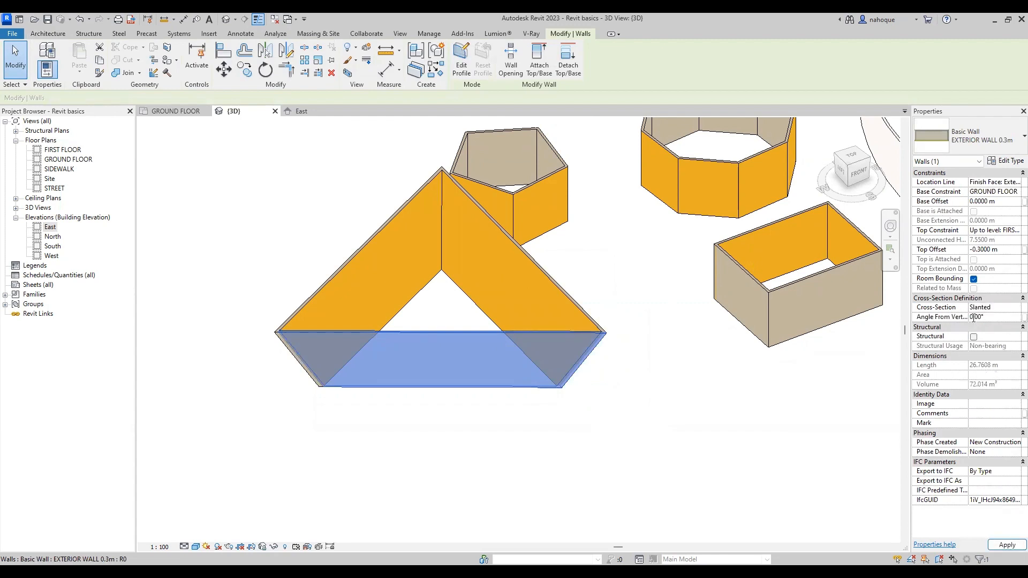
{"action": "left_click", "coordinate": [792, 393]}
{"action": "scroll", "coordinate": [426, 342], "scroll_direction": "down", "scroll_amount": 2}
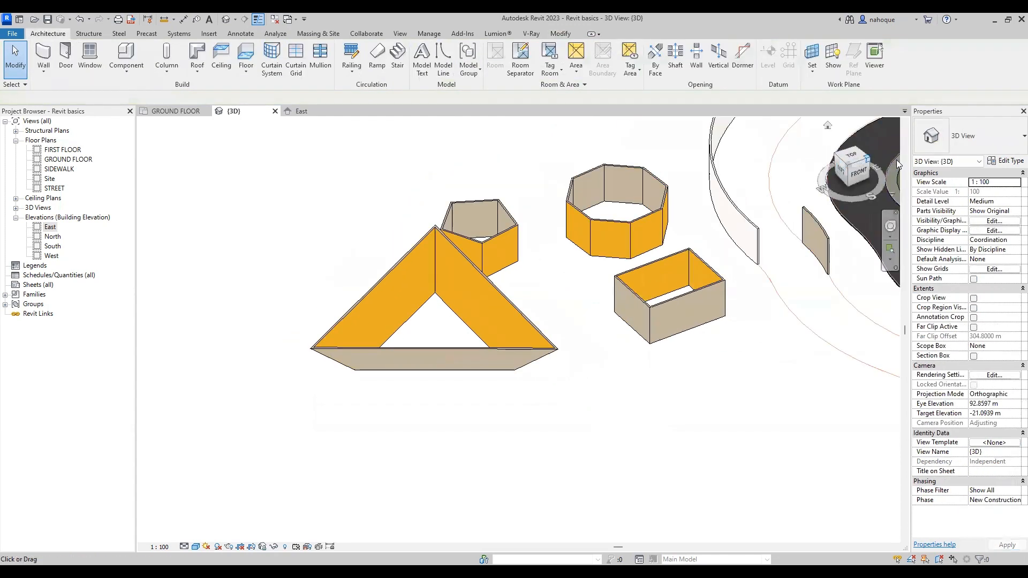
Step: Inspect the slanted triangle from another 3D angle and check the front wall's cross-section properties
{"action": "left_click", "coordinate": [879, 179]}
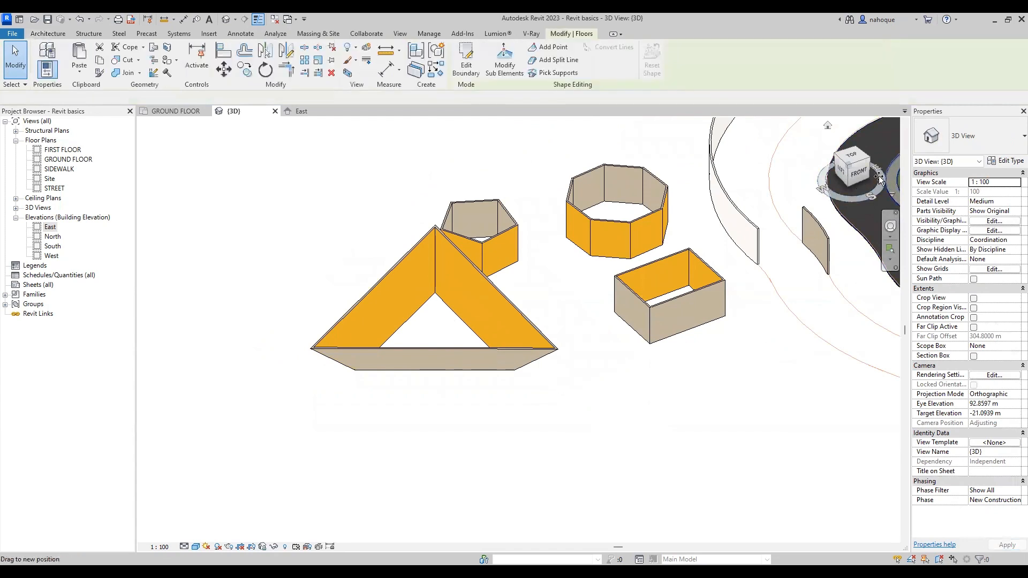
{"action": "left_click_drag", "start_coordinate": [878, 178], "coordinate": [805, 156]}
{"action": "scroll", "coordinate": [692, 422], "scroll_direction": "down", "scroll_amount": 1}
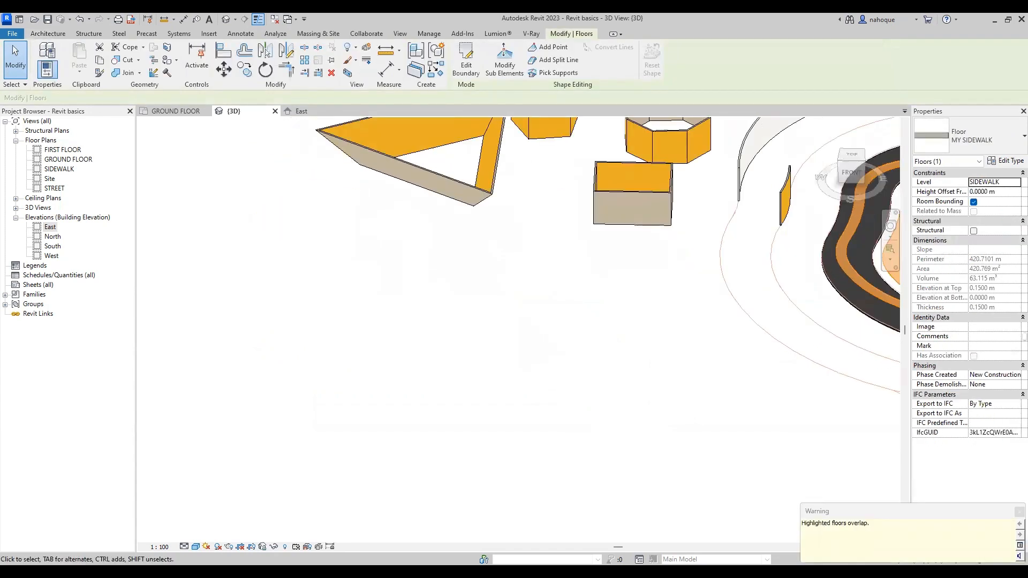
{"action": "scroll", "coordinate": [619, 453], "scroll_direction": "down", "scroll_amount": 1}
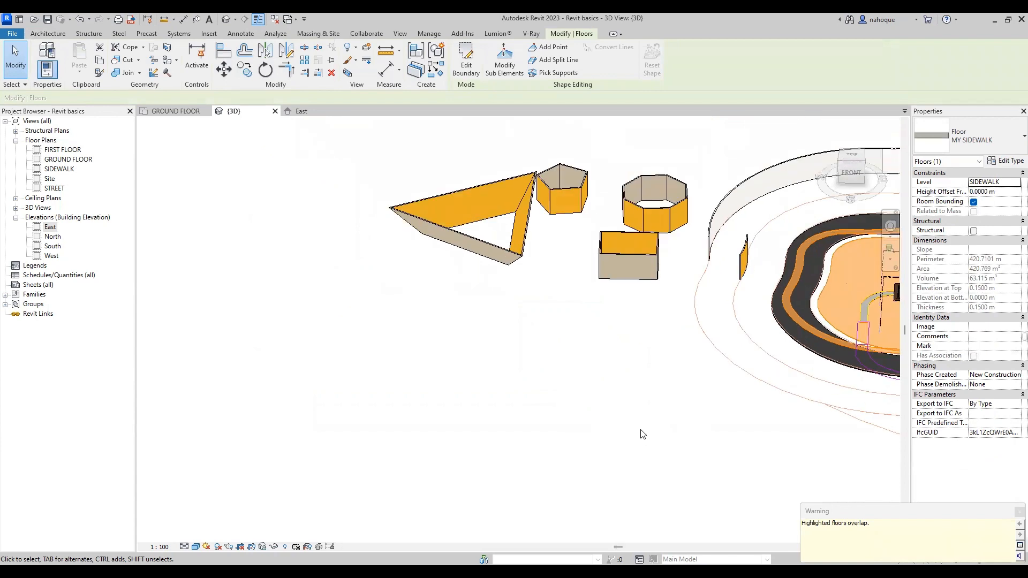
{"action": "left_click", "coordinate": [642, 434]}
{"action": "scroll", "coordinate": [555, 193], "scroll_direction": "up", "scroll_amount": 3}
{"action": "scroll", "coordinate": [507, 165], "scroll_direction": "up", "scroll_amount": 2}
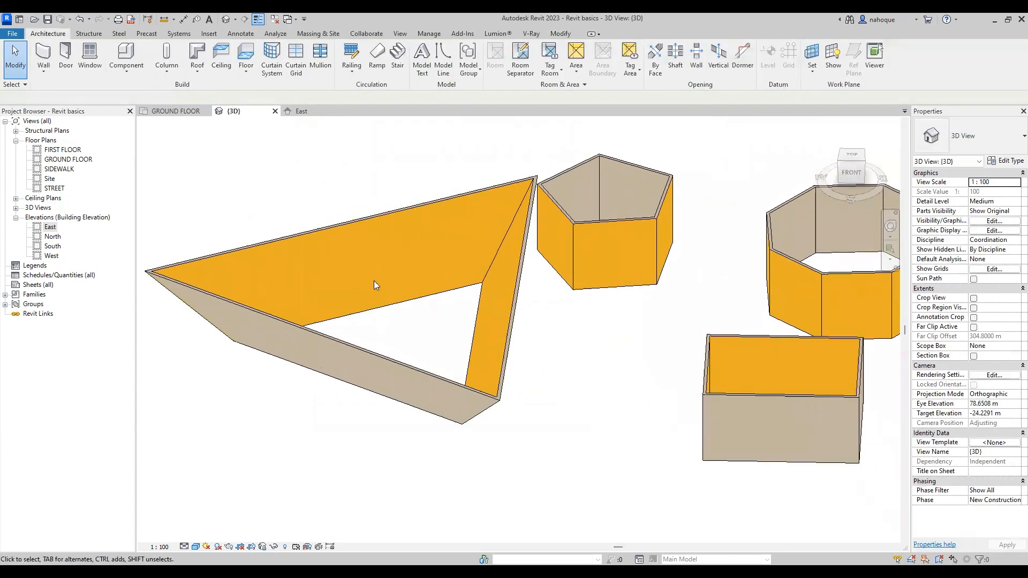
{"action": "left_click", "coordinate": [333, 339]}
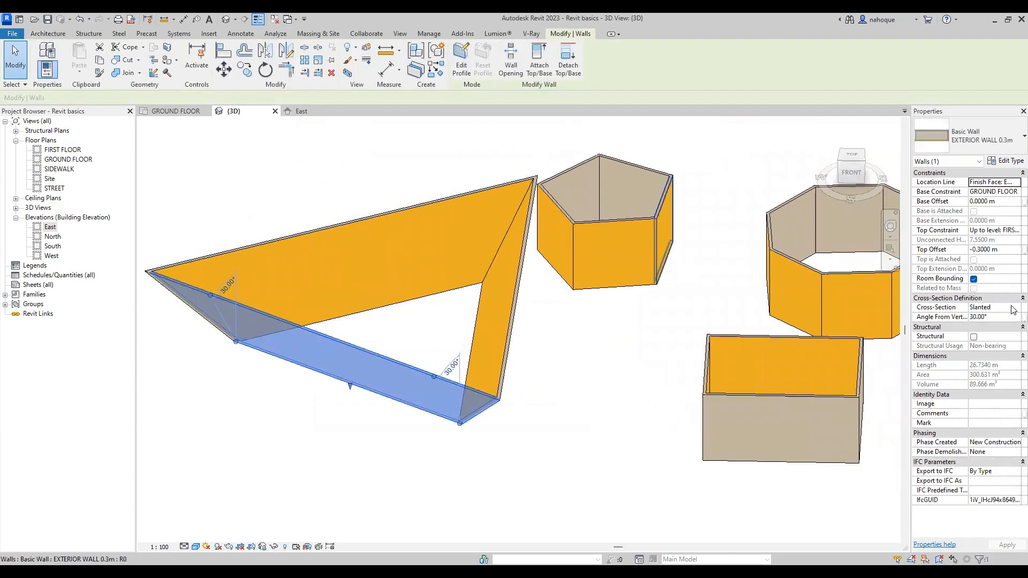
{"action": "left_click", "coordinate": [390, 197]}
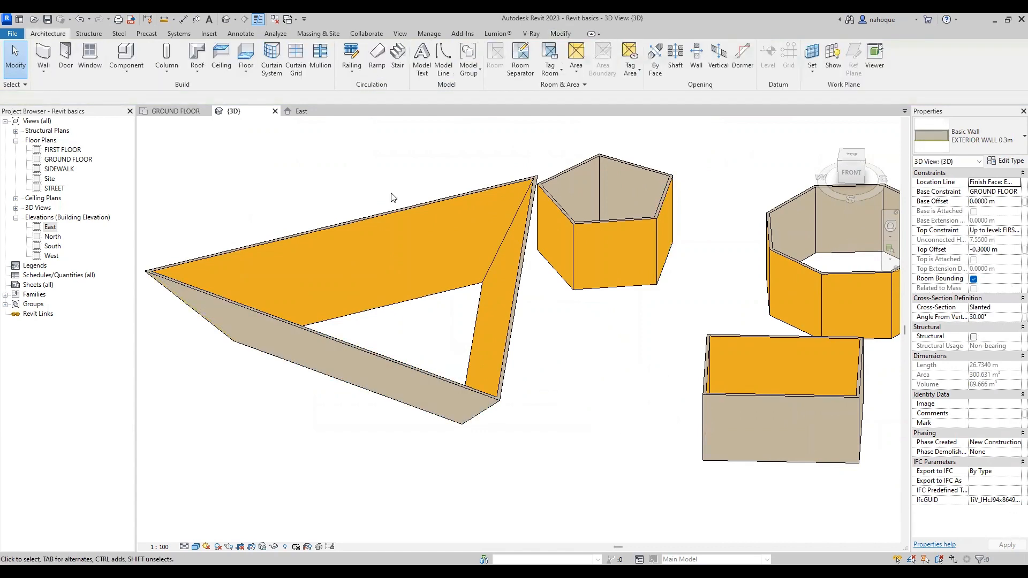
Step: Check the triangle's upper-left wall in the GROUND FLOOR plan, and return to 3D to view the wall shapes from the left side
{"action": "left_click", "coordinate": [297, 112]}
{"action": "left_click", "coordinate": [180, 110]}
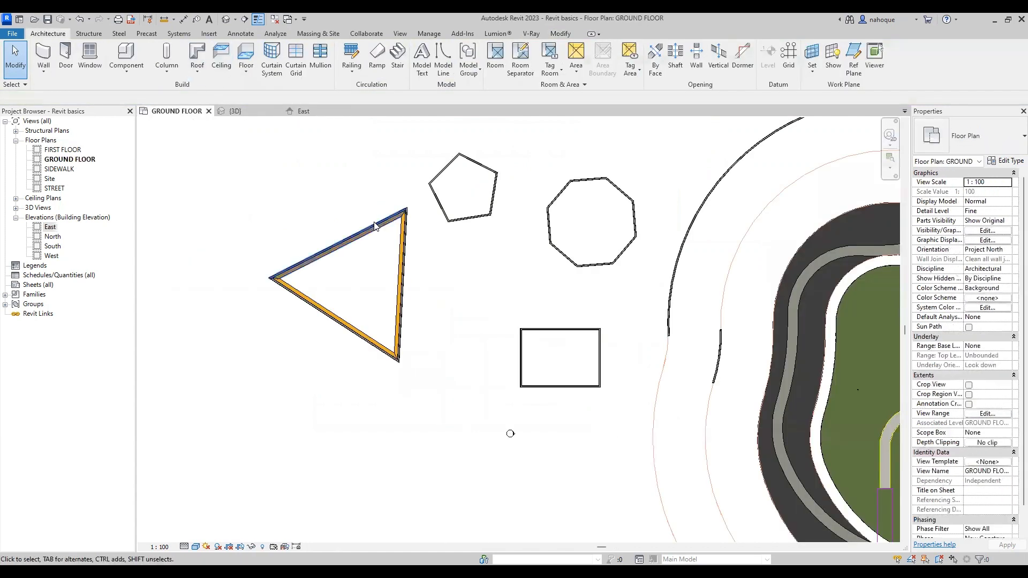
{"action": "scroll", "coordinate": [323, 331], "scroll_direction": "up", "scroll_amount": 2}
{"action": "scroll", "coordinate": [425, 298], "scroll_direction": "up", "scroll_amount": 1}
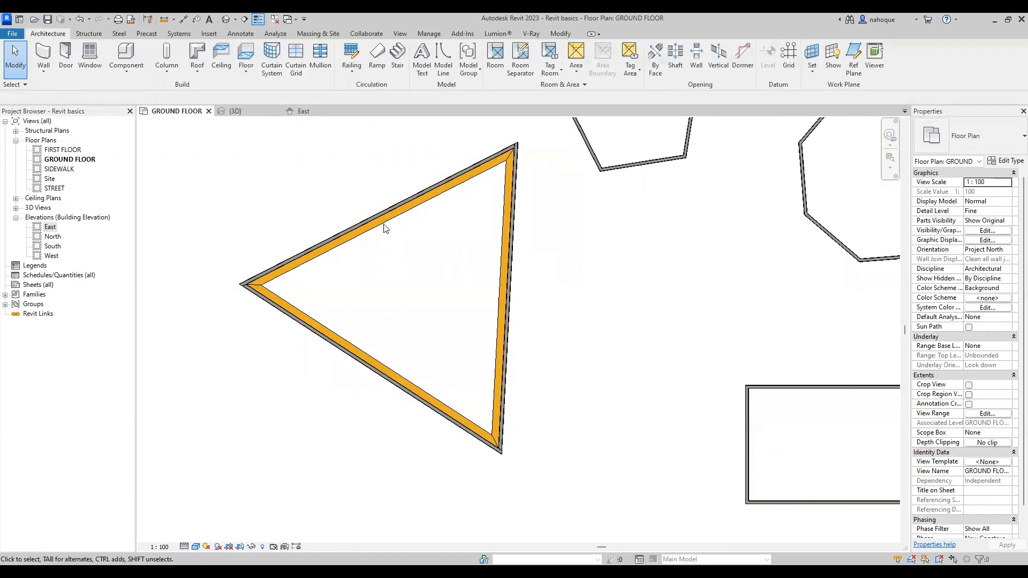
{"action": "left_click", "coordinate": [381, 213]}
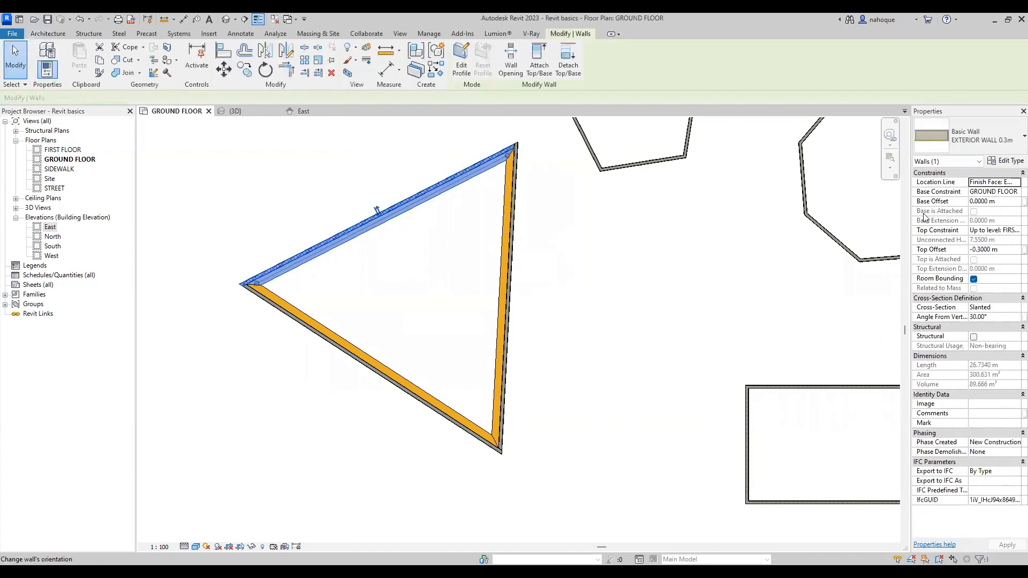
{"action": "left_click", "coordinate": [271, 141]}
{"action": "left_click", "coordinate": [256, 113]}
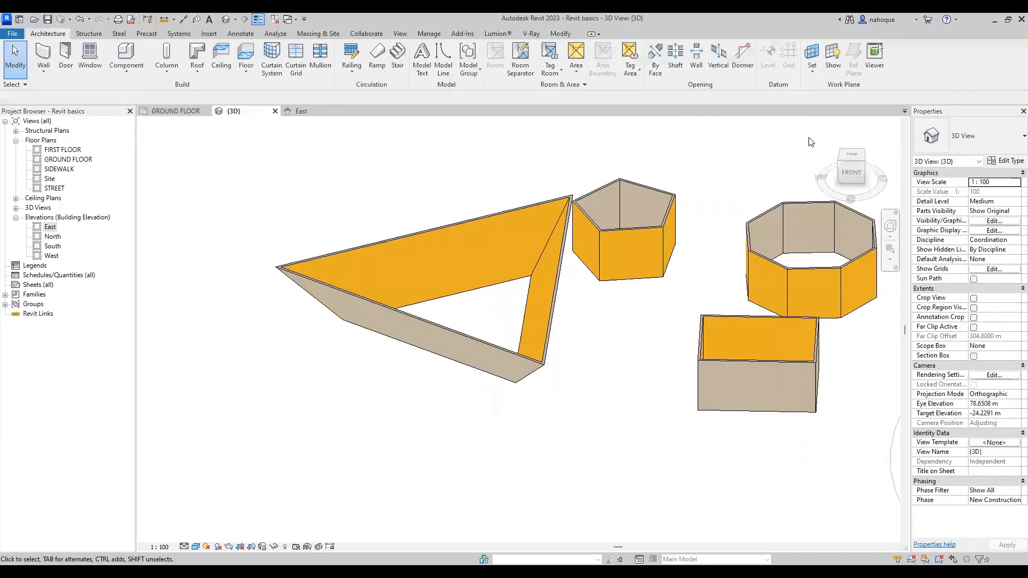
{"action": "left_click_drag", "start_coordinate": [856, 151], "coordinate": [773, 236]}
{"action": "scroll", "coordinate": [772, 238], "scroll_direction": "up", "scroll_amount": 3}
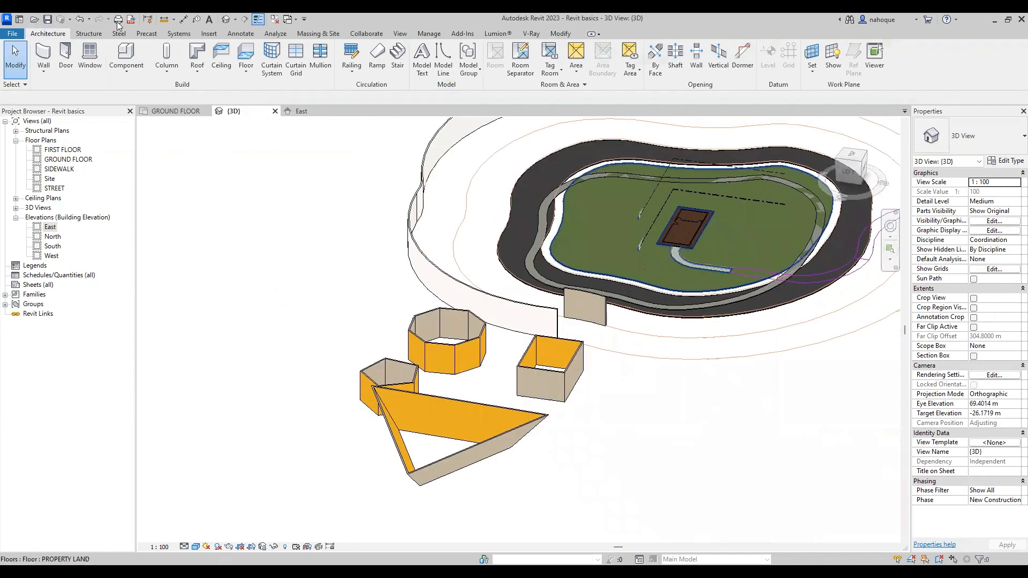
Step: Start the Wall command with the EXTERIOR WALL 0.3m type in the 3D view near the triangle and pentagon
{"action": "left_click", "coordinate": [43, 53]}
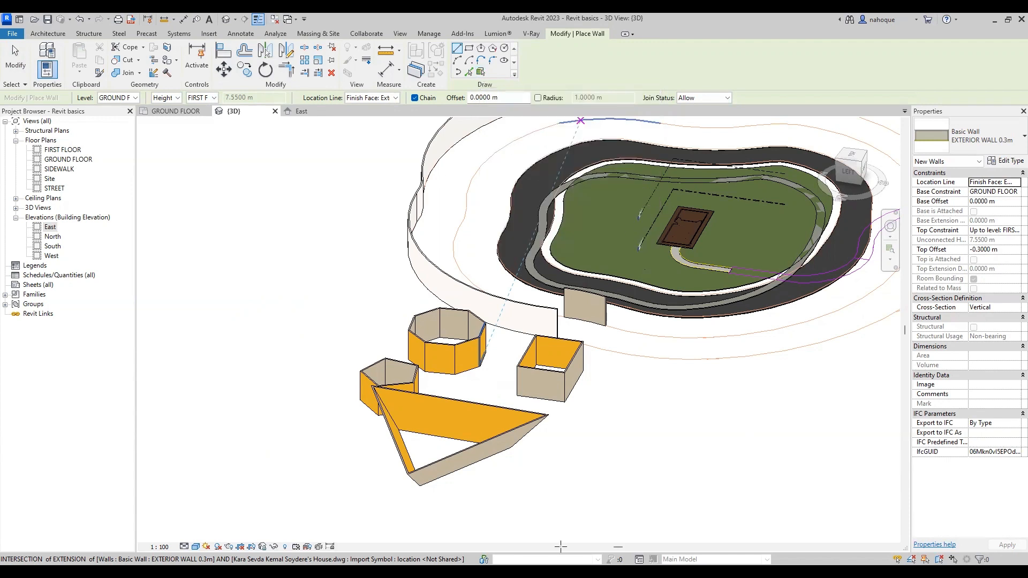
{"action": "scroll", "coordinate": [461, 461], "scroll_direction": "up", "scroll_amount": 4}
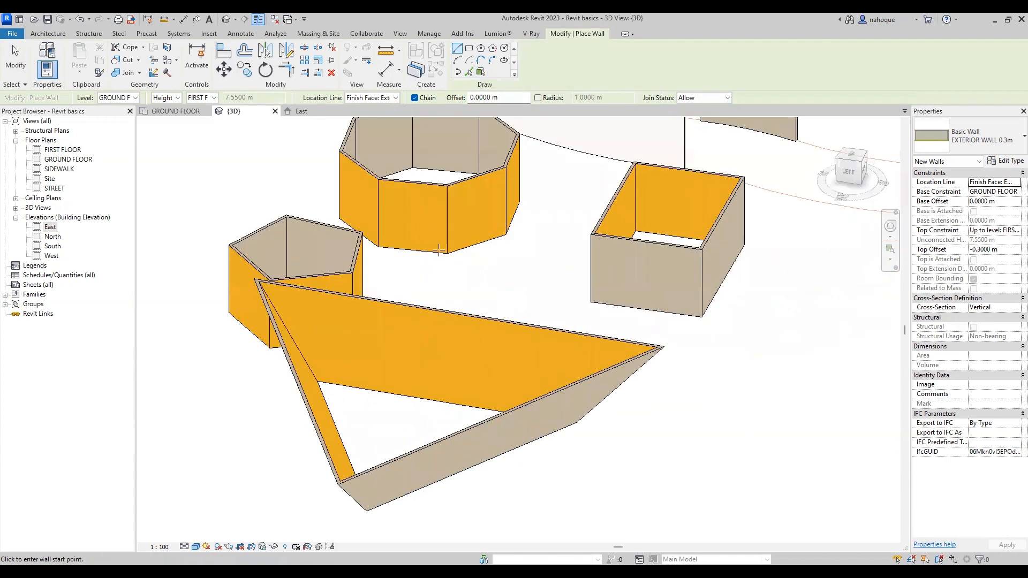
{"action": "scroll", "coordinate": [540, 423], "scroll_direction": "down", "scroll_amount": 2}
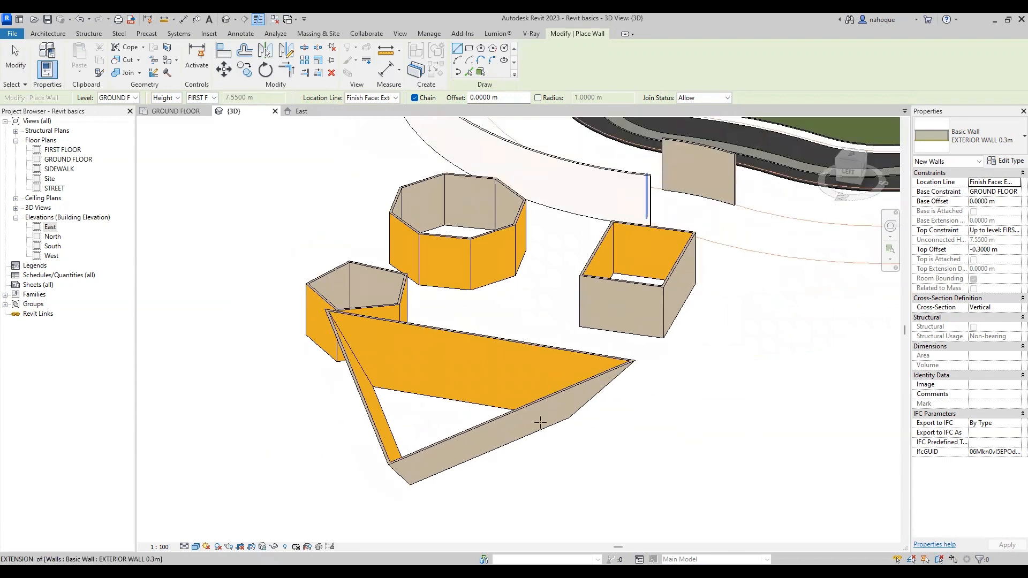
{"action": "scroll", "coordinate": [540, 423], "scroll_direction": "down", "scroll_amount": 3}
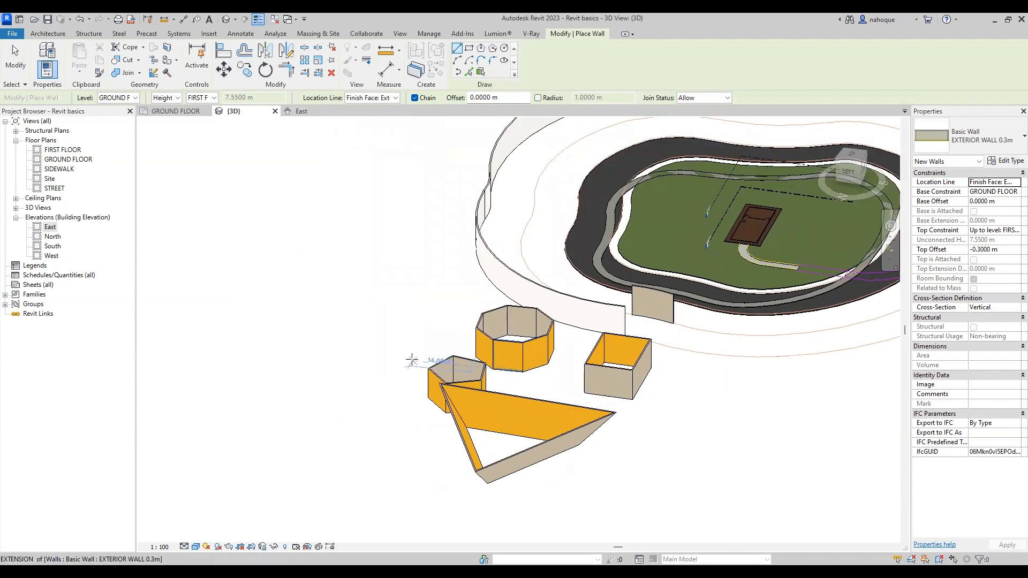
{"action": "scroll", "coordinate": [471, 482], "scroll_direction": "up", "scroll_amount": 4}
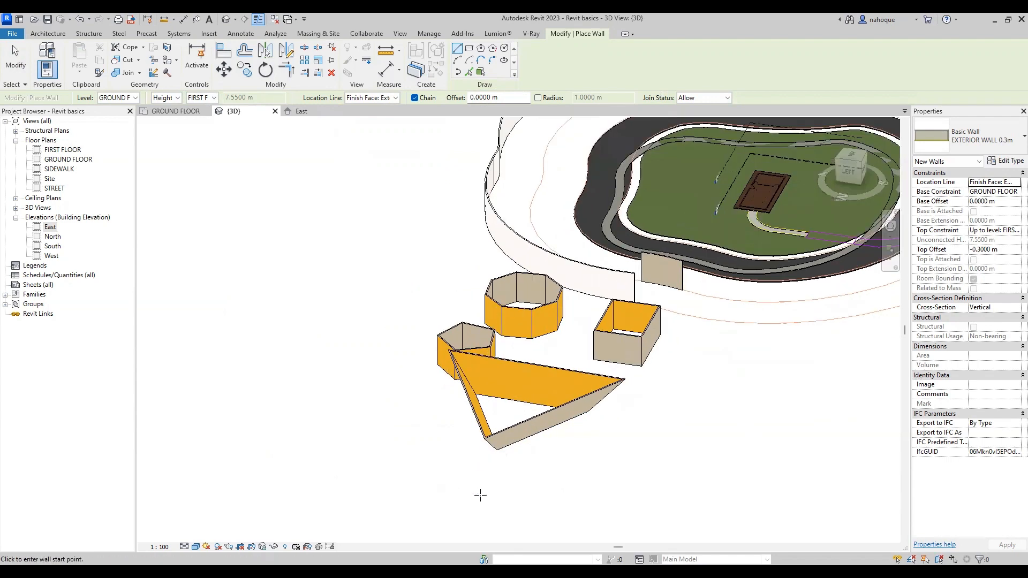
{"action": "scroll", "coordinate": [433, 348], "scroll_direction": "up", "scroll_amount": 2}
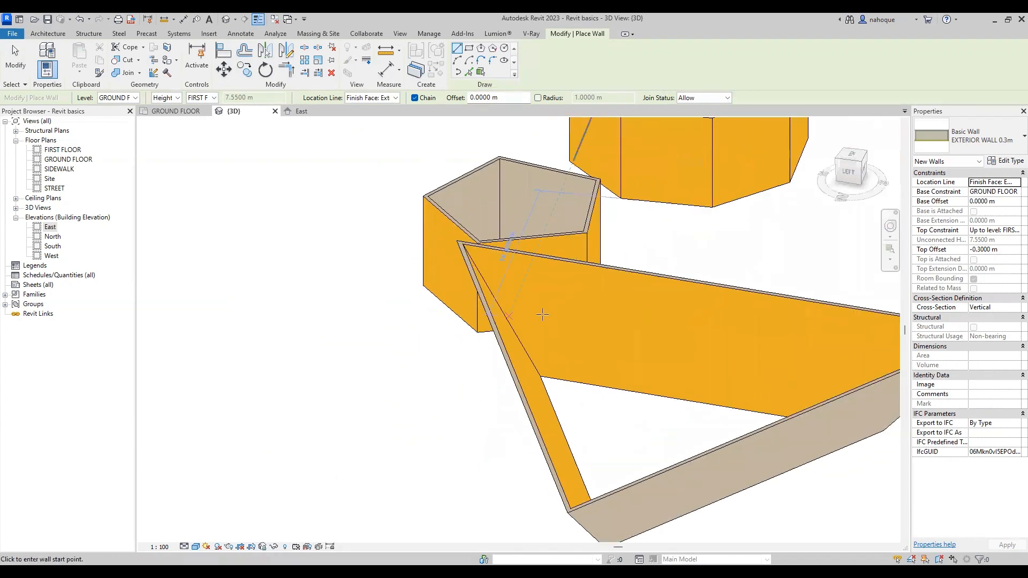